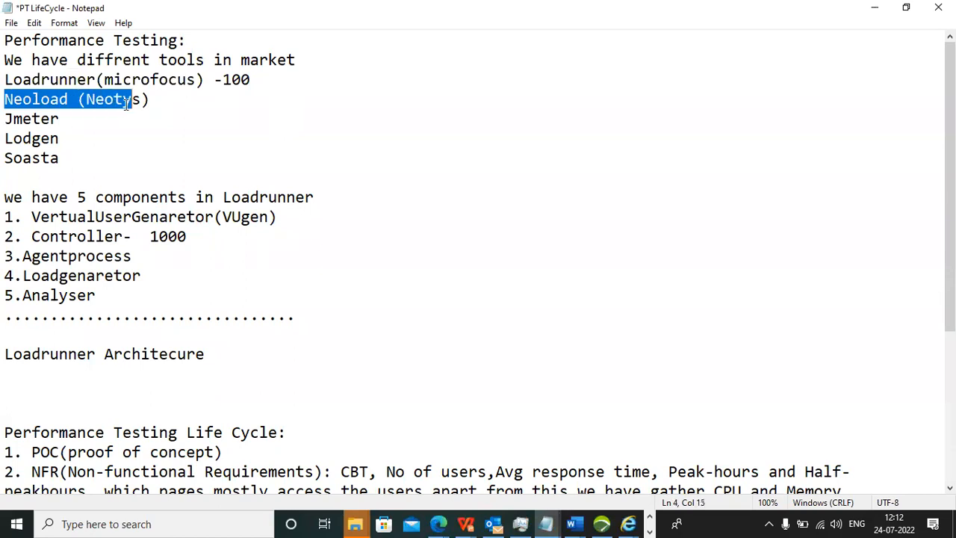
Review the list of performance testing tools in the notes, from Loadrunner and Neoload to Jmeter, Lodgen and Soasta.
{"action": "left_click_drag", "start_coordinate": [4, 118], "coordinate": [81, 119]}
{"action": "left_click_drag", "start_coordinate": [4, 138], "coordinate": [79, 138]}
{"action": "left_click_drag", "start_coordinate": [6, 158], "coordinate": [6, 84]}
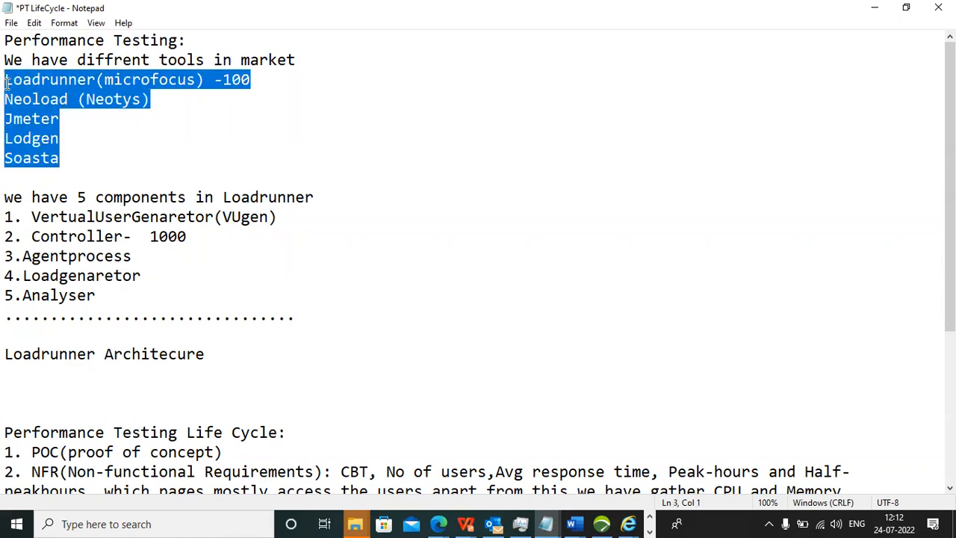
{"action": "left_click", "coordinate": [6, 84]}
{"action": "left_click_drag", "start_coordinate": [6, 83], "coordinate": [211, 98]}
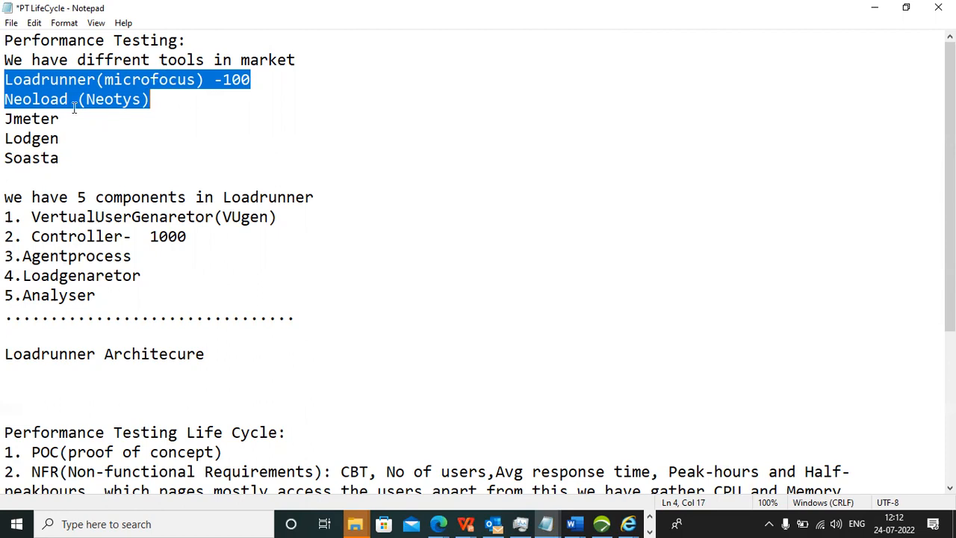
{"action": "left_click_drag", "start_coordinate": [5, 120], "coordinate": [70, 154]}
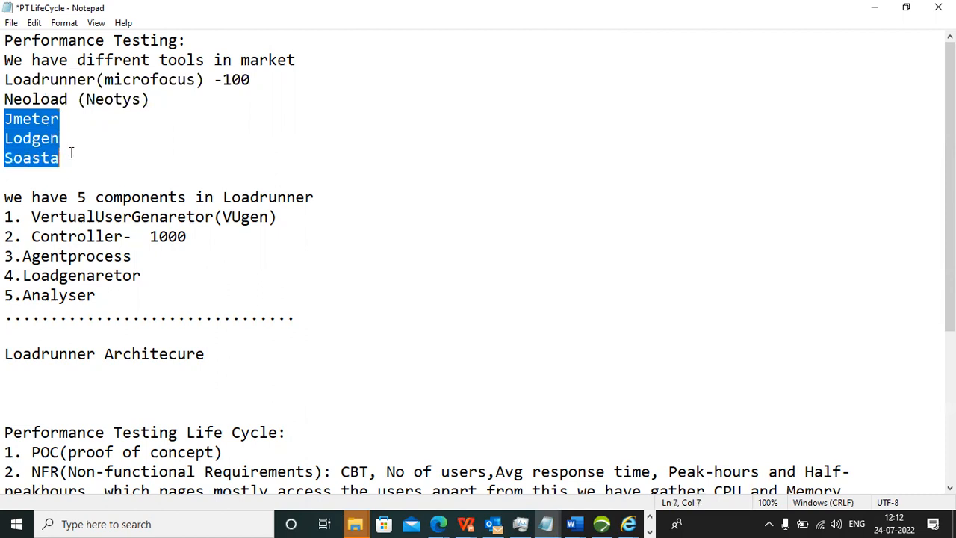
{"action": "left_click", "coordinate": [66, 171]}
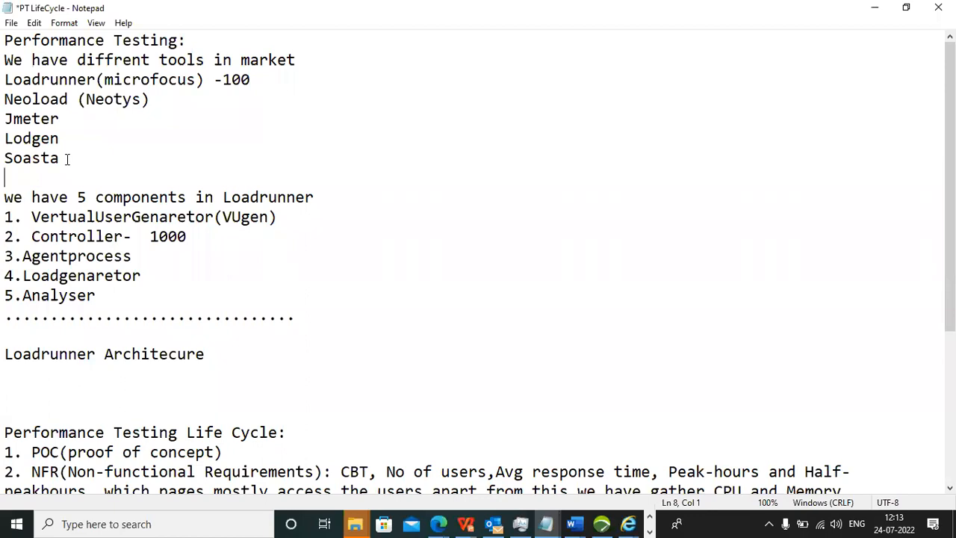
{"action": "left_click_drag", "start_coordinate": [4, 119], "coordinate": [75, 118]}
{"action": "left_click", "coordinate": [6, 79]}
{"action": "left_click_drag", "start_coordinate": [6, 79], "coordinate": [209, 84]}
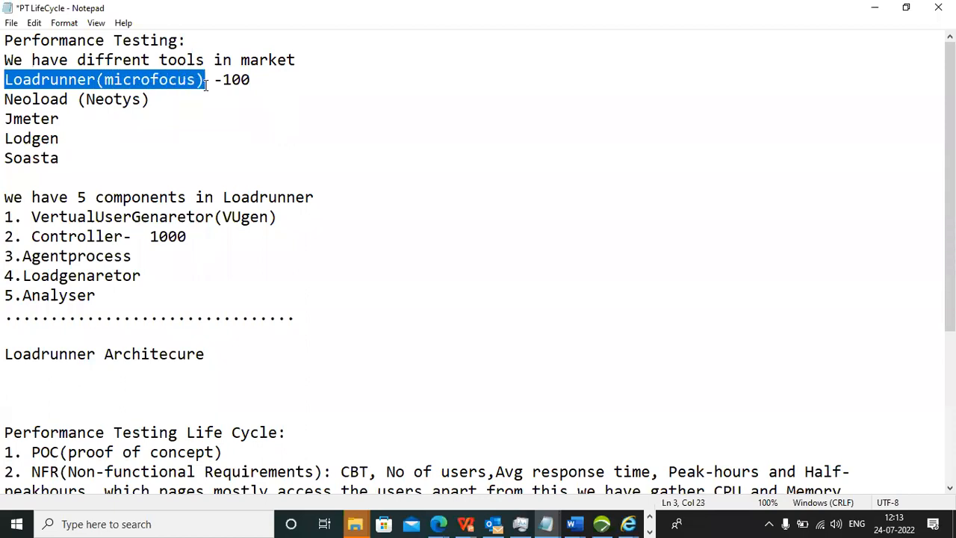
{"action": "left_click_drag", "start_coordinate": [6, 98], "coordinate": [122, 98]}
{"action": "left_click_drag", "start_coordinate": [5, 118], "coordinate": [59, 118]}
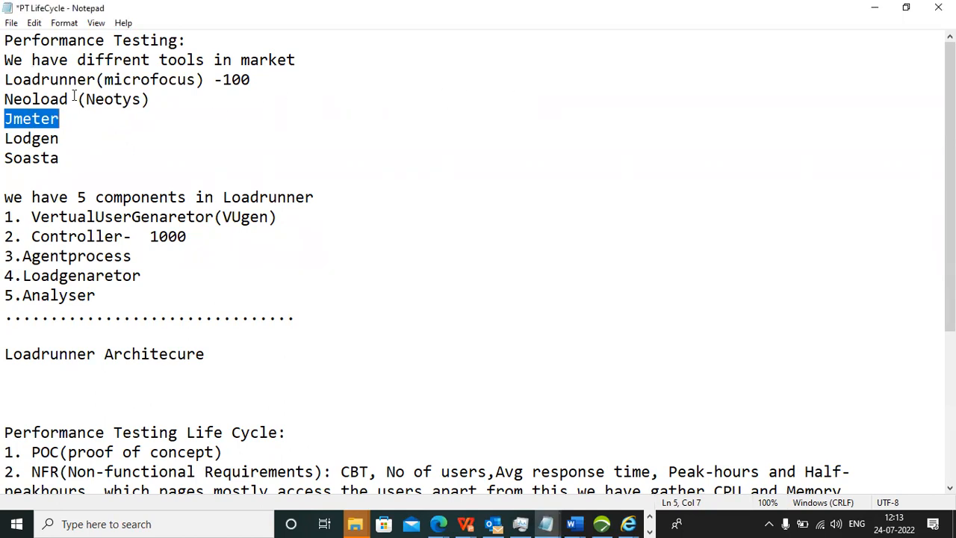
{"action": "left_click_drag", "start_coordinate": [5, 79], "coordinate": [261, 79]}
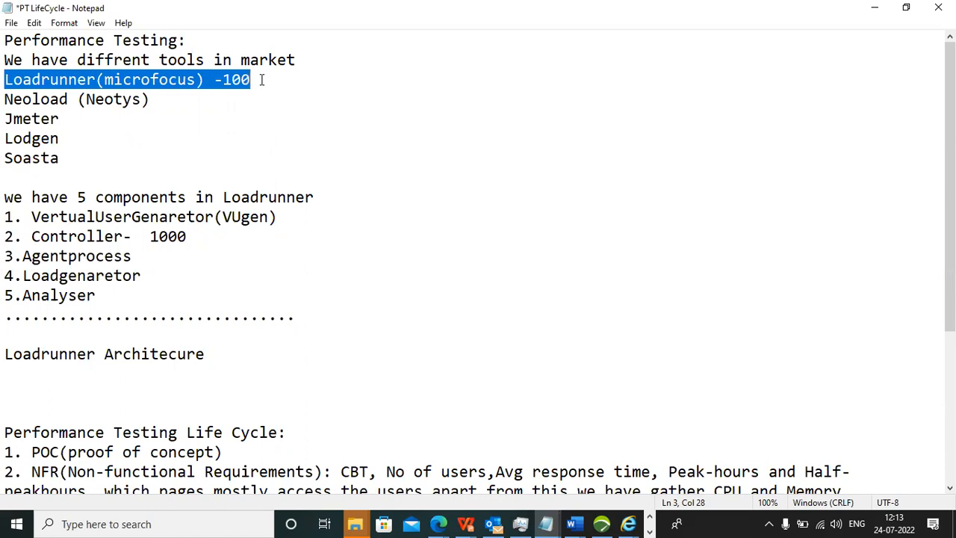
{"action": "left_click", "coordinate": [7, 118]}
{"action": "left_click_drag", "start_coordinate": [16, 116], "coordinate": [71, 117]}
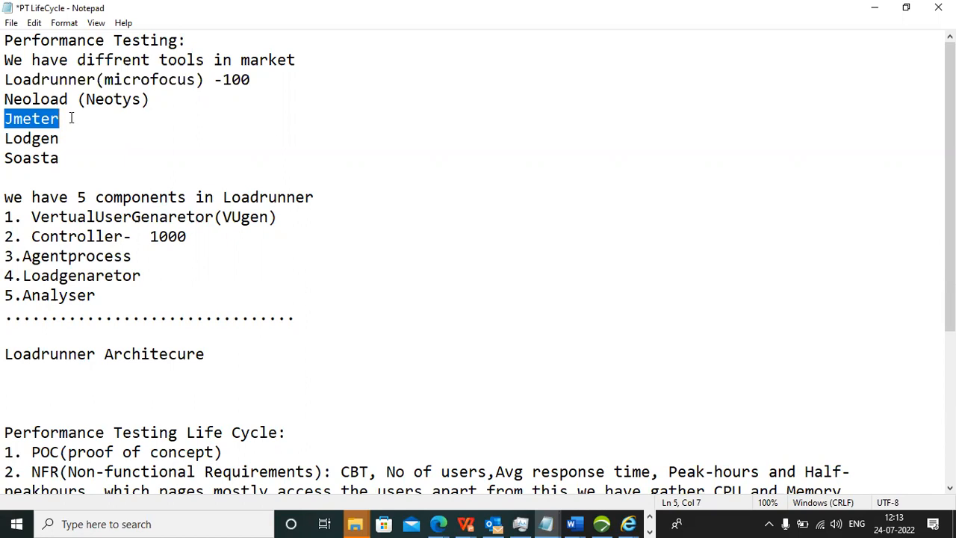
{"action": "left_click_drag", "start_coordinate": [6, 79], "coordinate": [264, 77]}
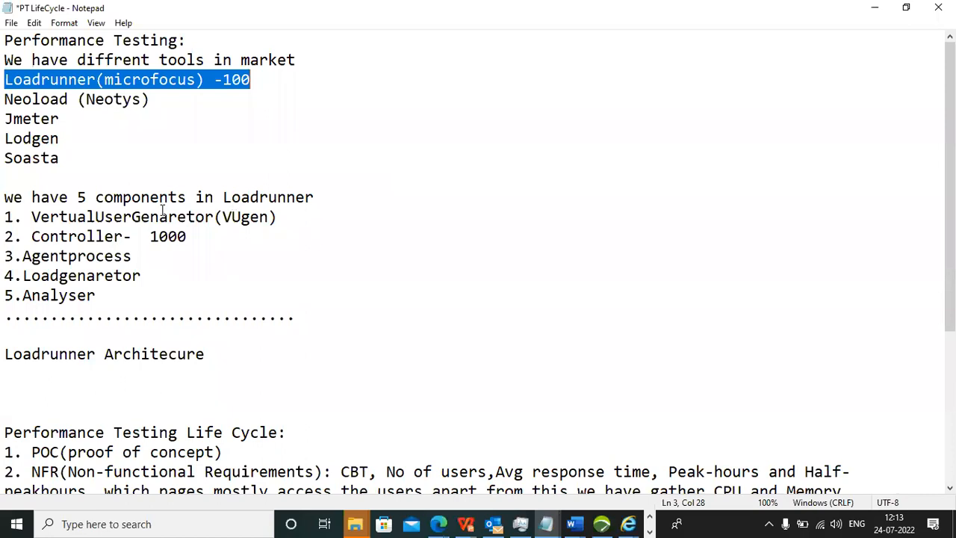
Review the notes on the five Loadrunner components, highlighting the VUgen, Controller and Analyser entries.
{"action": "left_click", "coordinate": [80, 198]}
{"action": "left_click_drag", "start_coordinate": [80, 198], "coordinate": [90, 198]}
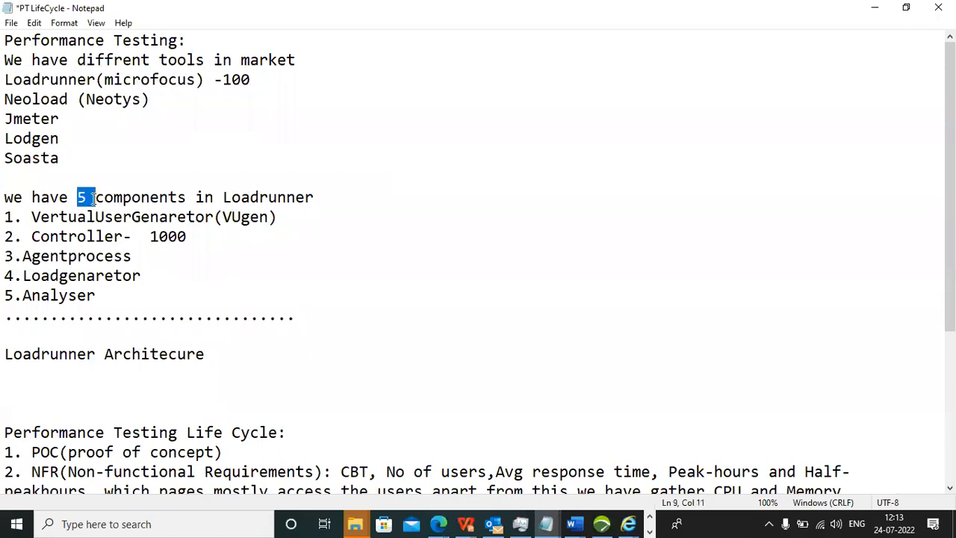
{"action": "left_click", "coordinate": [33, 216]}
{"action": "left_click_drag", "start_coordinate": [33, 217], "coordinate": [233, 216]}
{"action": "left_click_drag", "start_coordinate": [33, 236], "coordinate": [131, 236]}
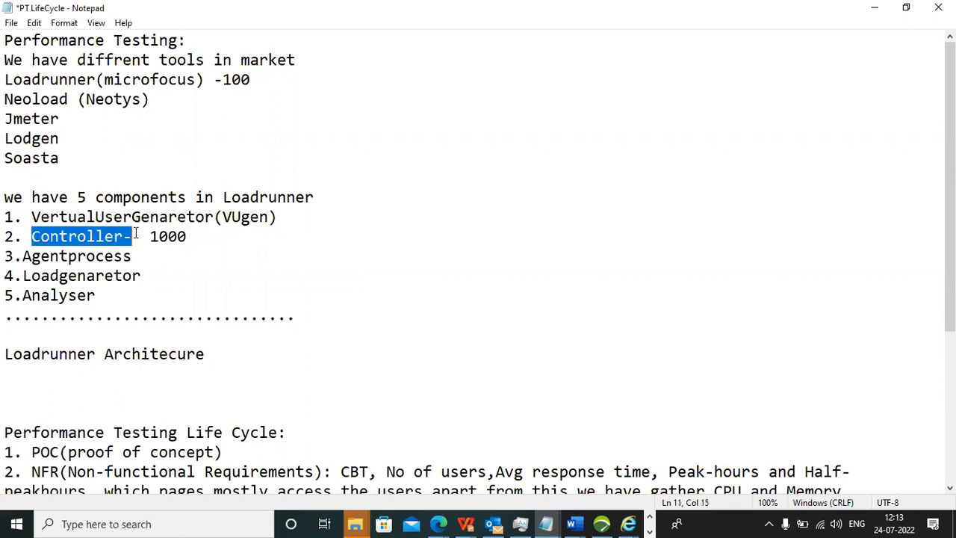
{"action": "left_click_drag", "start_coordinate": [22, 295], "coordinate": [96, 295]}
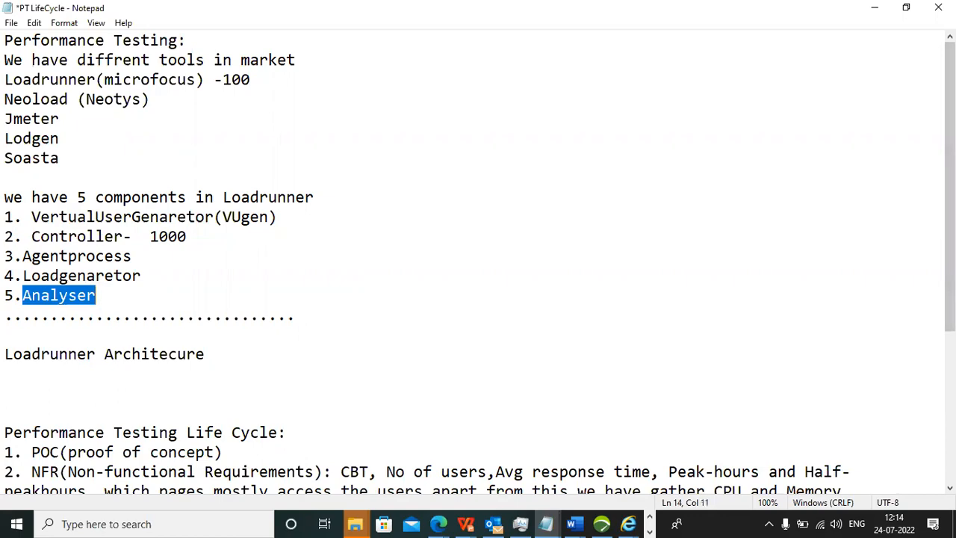
Show the desktop and point out the Virtual User Generator, Controller and Analysis shortcuts.
{"action": "key", "text": "super+d"}
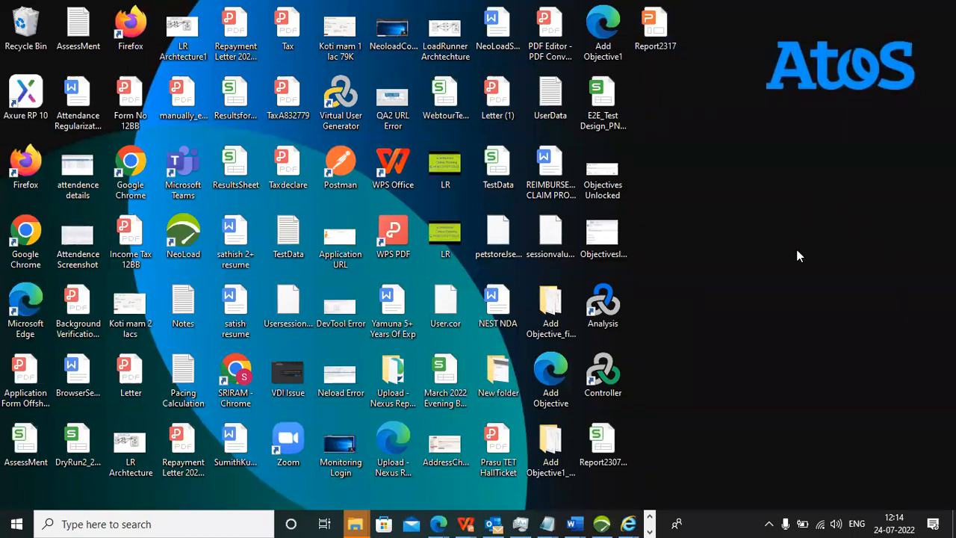
{"action": "left_click", "coordinate": [357, 117]}
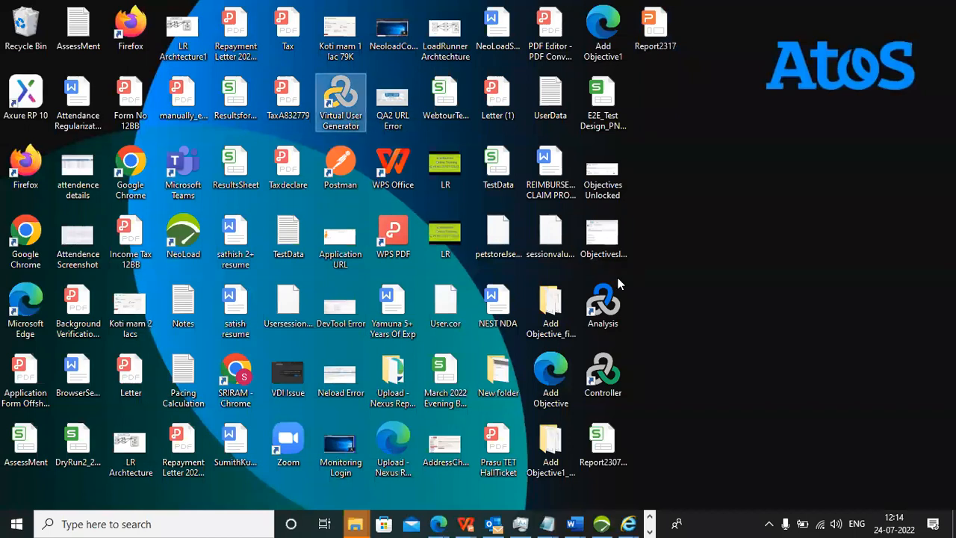
{"action": "left_click", "coordinate": [611, 390]}
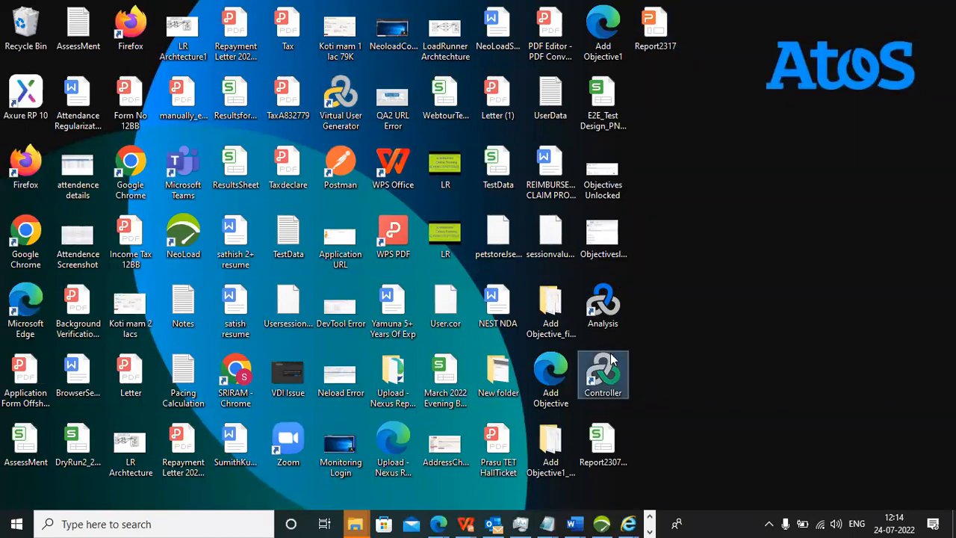
{"action": "left_click", "coordinate": [611, 310]}
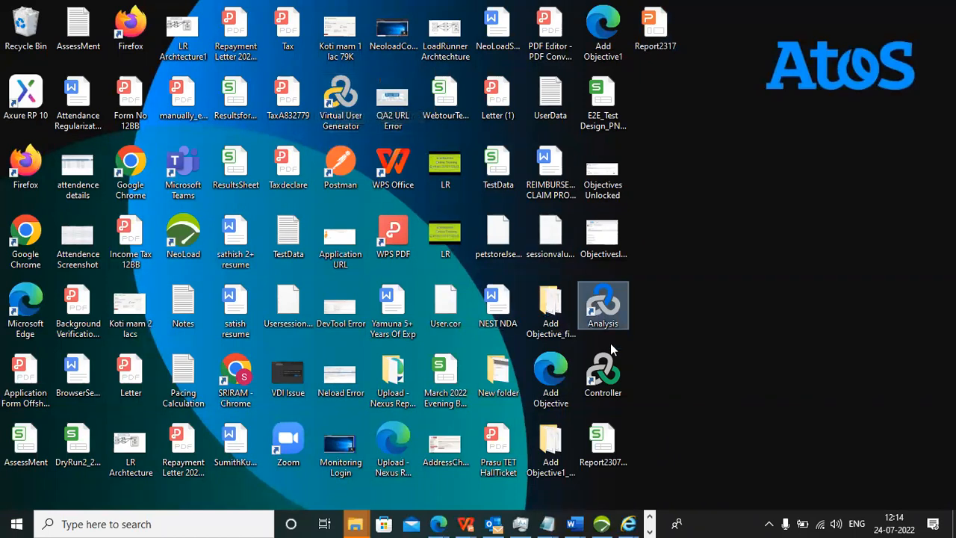
Switch to Chrome and load 127.0.0.1:1080/WebTours/ in the tab holding the "avg gateway time" search.
{"action": "left_click", "coordinate": [650, 526]}
{"action": "left_click", "coordinate": [652, 517]}
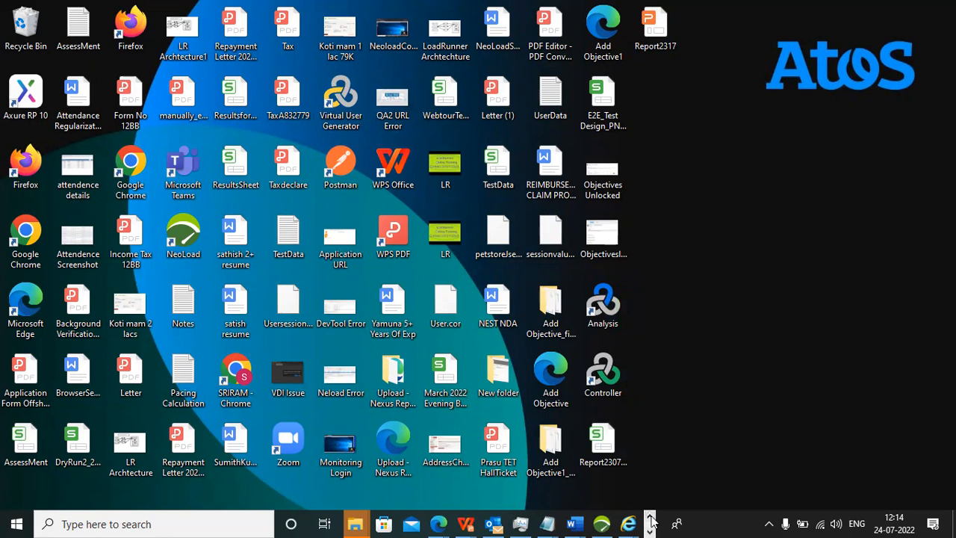
{"action": "left_click", "coordinate": [650, 531]}
{"action": "left_click", "coordinate": [439, 522]}
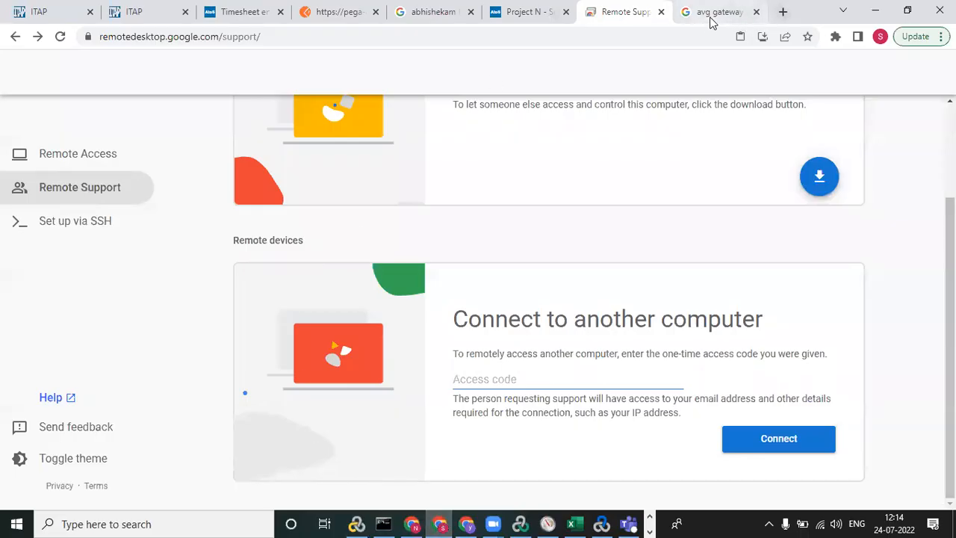
{"action": "left_click", "coordinate": [711, 21]}
{"action": "left_click", "coordinate": [335, 39]}
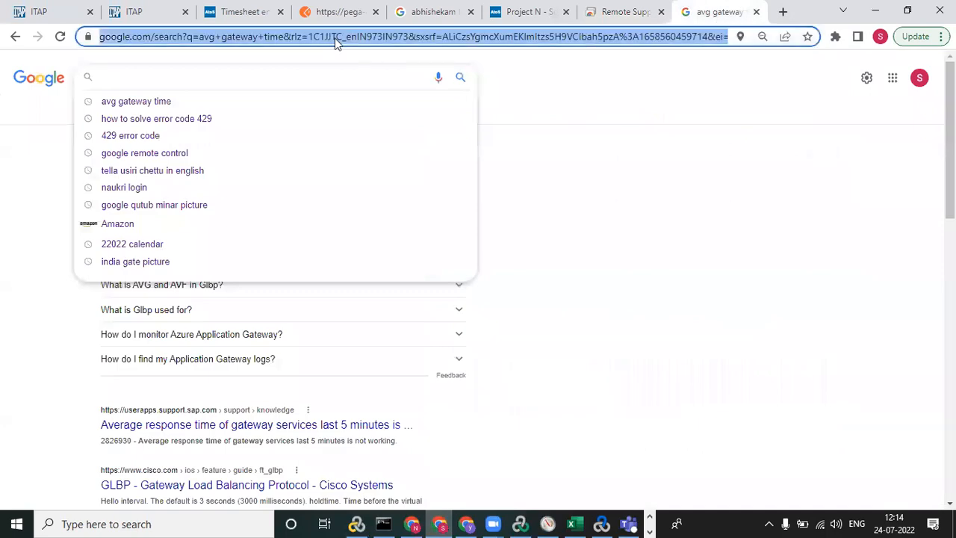
{"action": "type", "text": "127"}
{"action": "key", "text": "Return"}
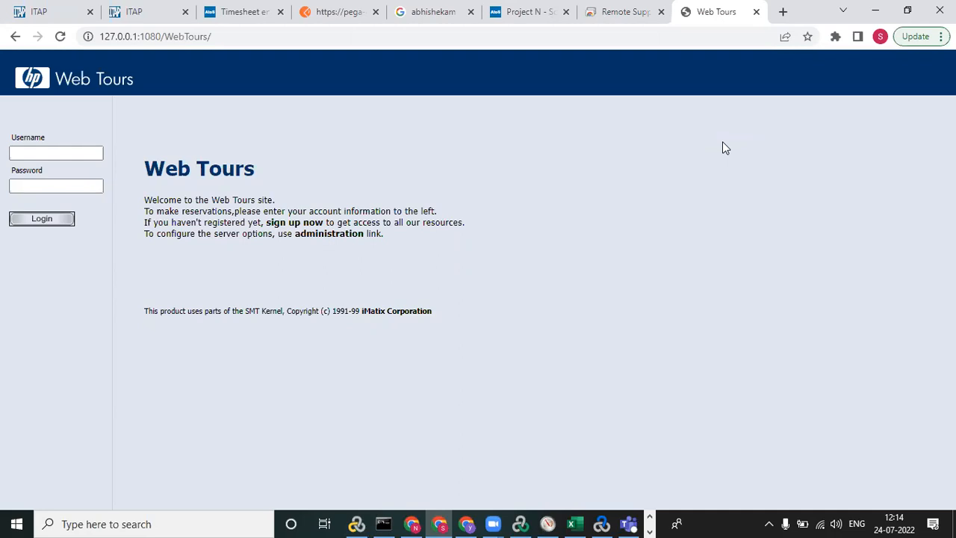
{"action": "left_click", "coordinate": [230, 39]}
{"action": "key", "text": "Return"}
Log in to Web Tours with the account username and password.
{"action": "left_click", "coordinate": [62, 152]}
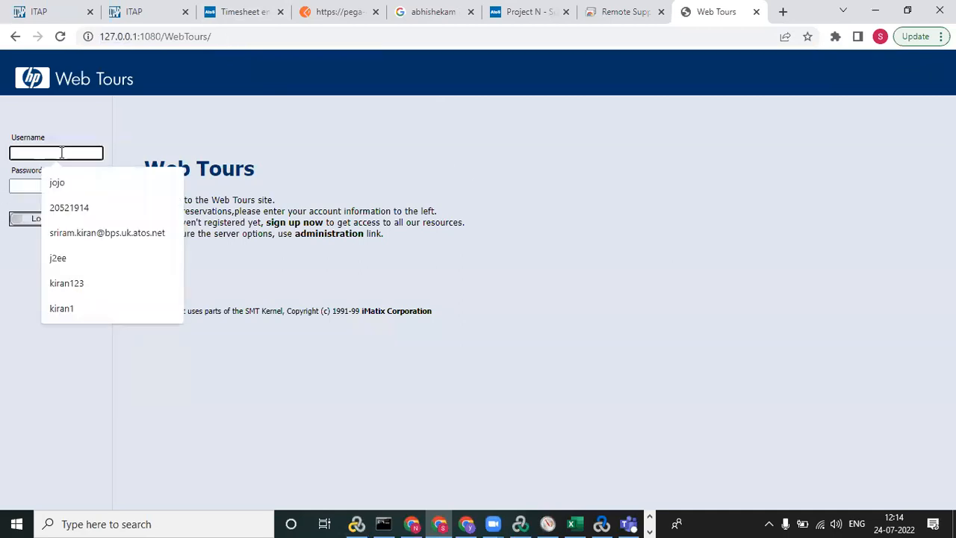
{"action": "left_click", "coordinate": [144, 136]}
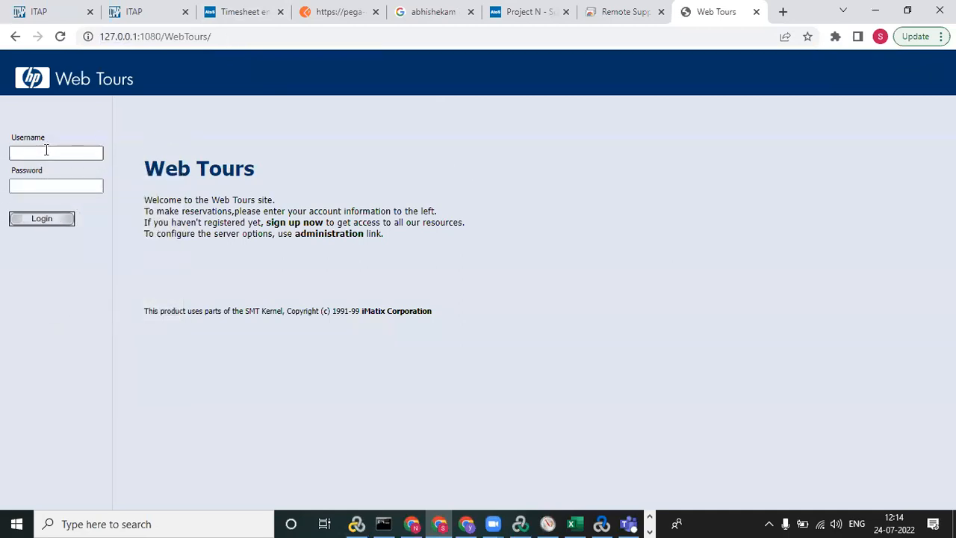
{"action": "left_click", "coordinate": [47, 151]}
{"action": "type", "text": "jojo"}
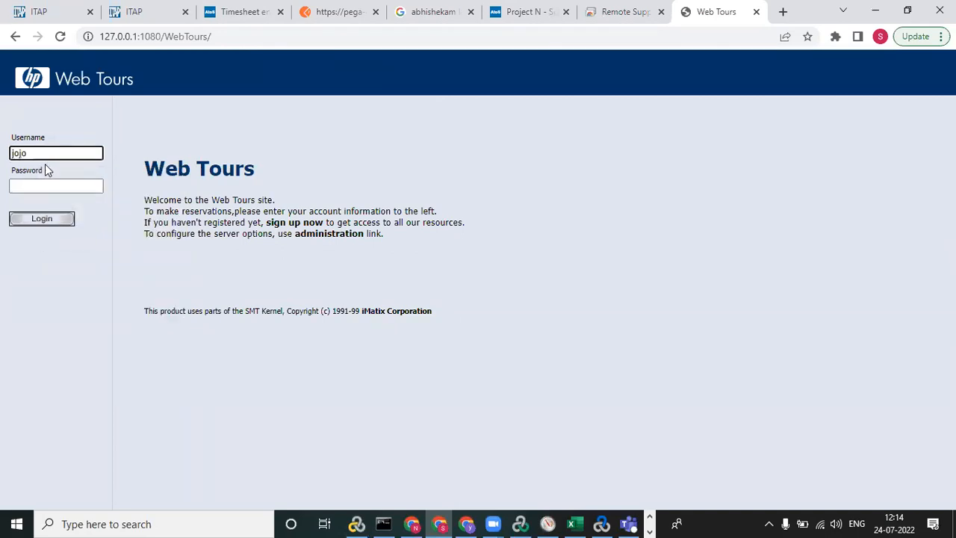
{"action": "left_click", "coordinate": [46, 184]}
{"action": "type", "text": "bean"}
{"action": "left_click", "coordinate": [47, 219]}
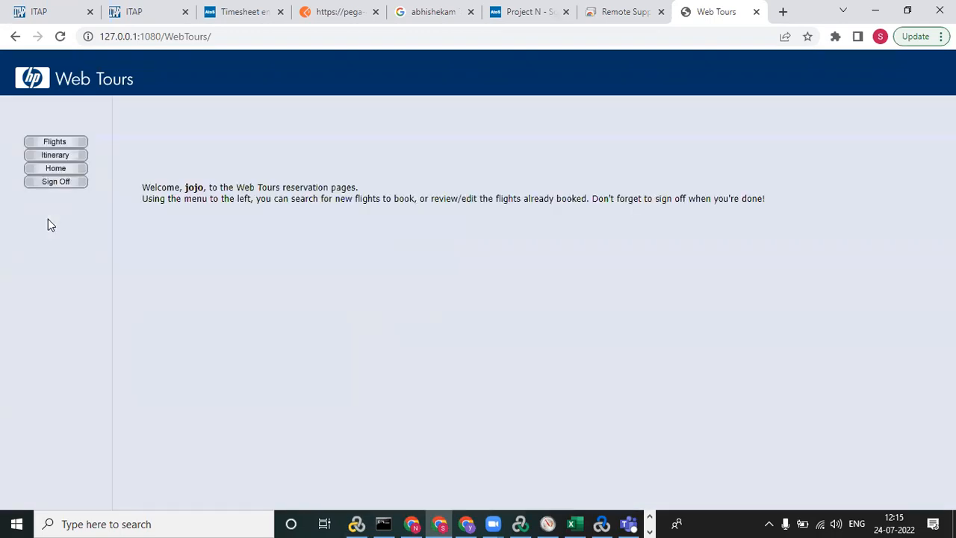
Open the flight search and choose London as the departure city and Paris as the arrival city.
{"action": "left_click", "coordinate": [56, 142]}
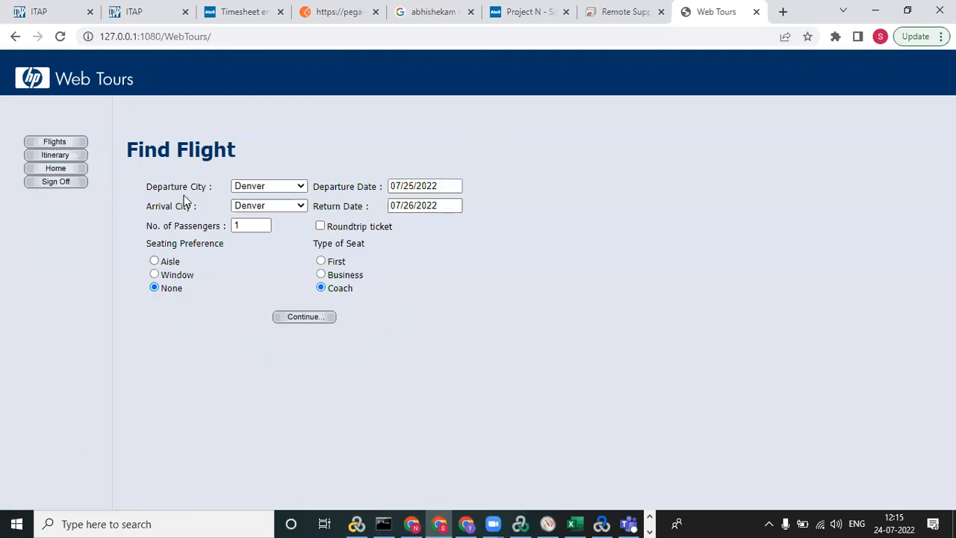
{"action": "left_click", "coordinate": [301, 188]}
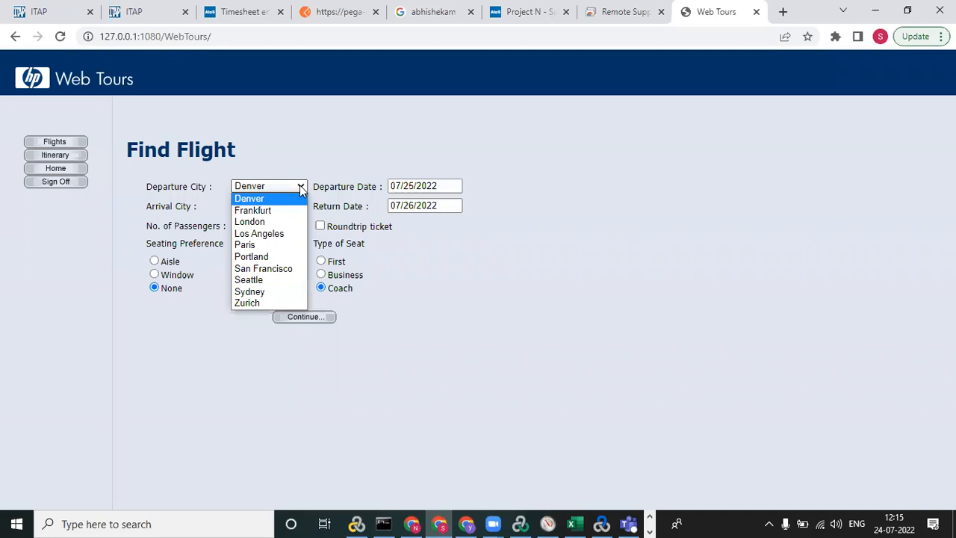
{"action": "left_click", "coordinate": [283, 222]}
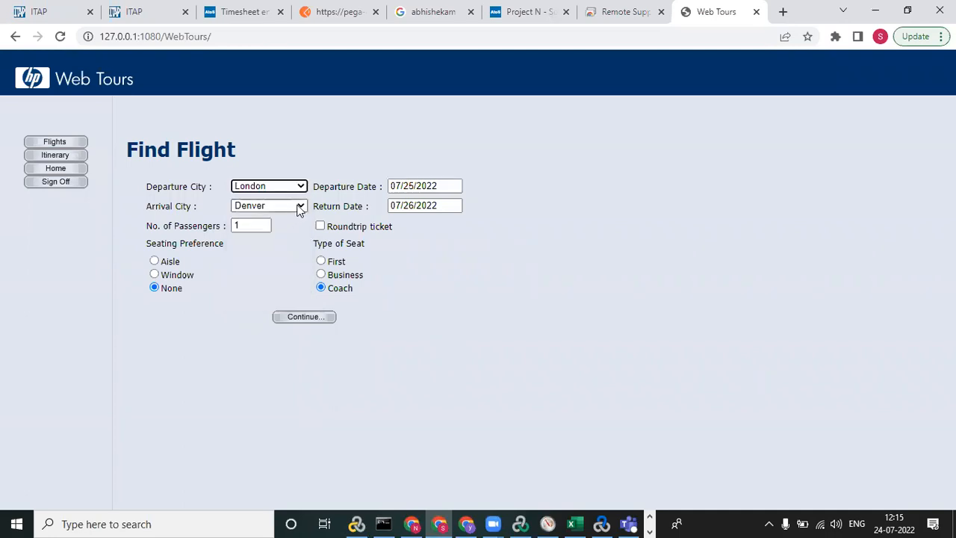
{"action": "left_click", "coordinate": [299, 207]}
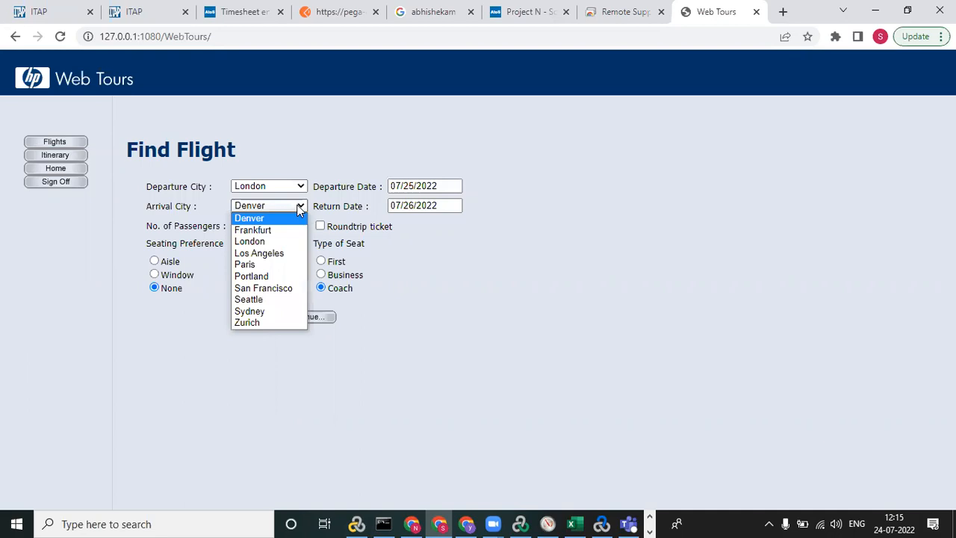
{"action": "left_click", "coordinate": [283, 268]}
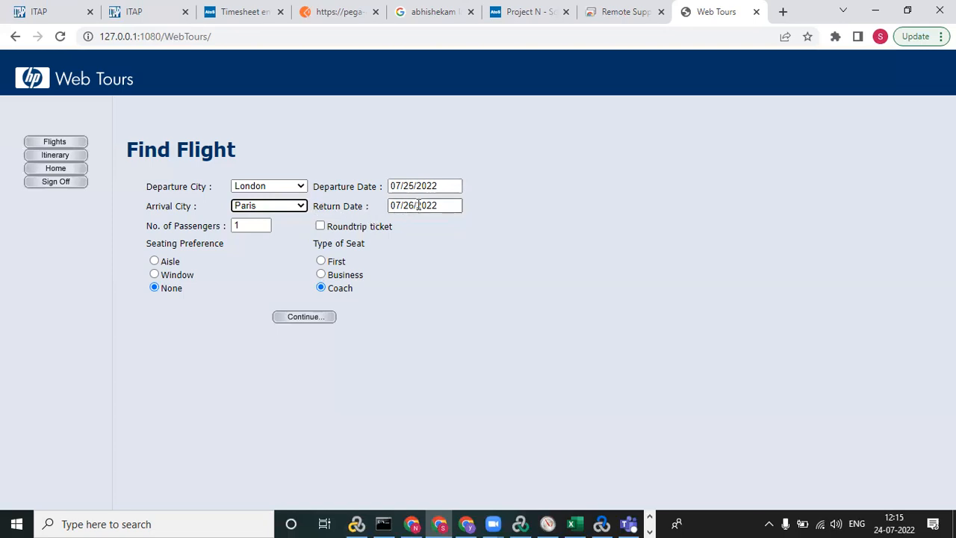
Set the number of passengers to 1 and submit the flight search.
{"action": "left_click", "coordinate": [252, 225]}
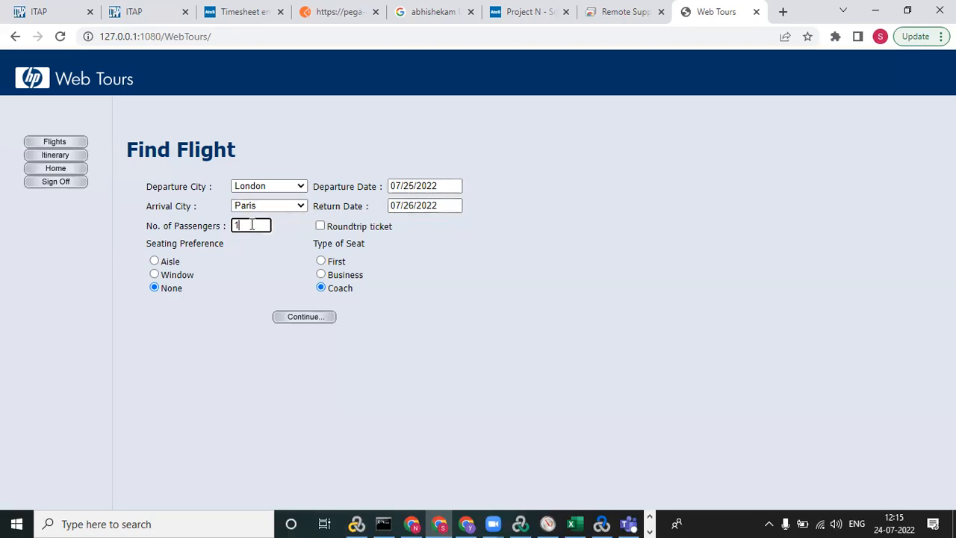
{"action": "type", "text": "2"}
{"action": "key", "text": "BackSpace"}
{"action": "type", "text": "1"}
{"action": "left_click", "coordinate": [301, 320]}
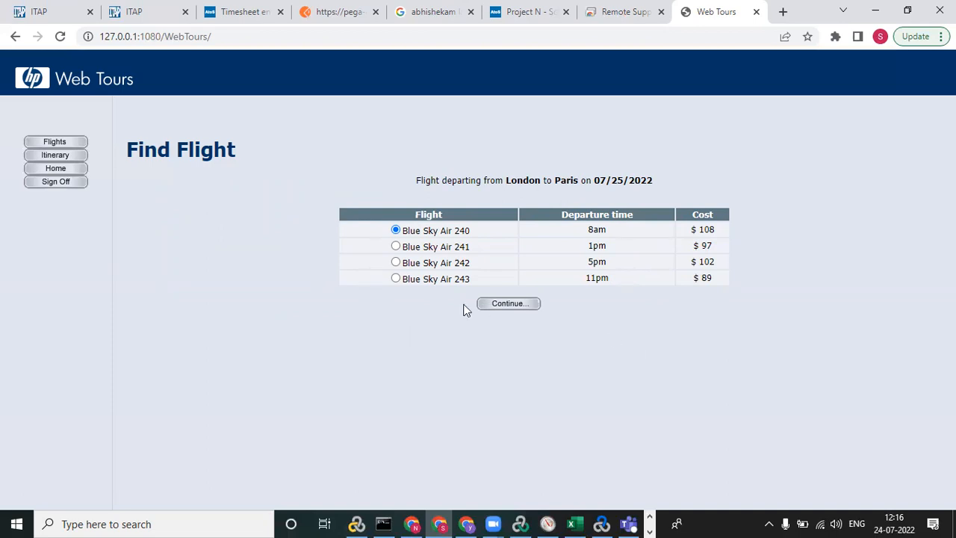
Select the 1pm flight Blue Sky Air 241 and continue to the payment details.
{"action": "left_click", "coordinate": [395, 278]}
{"action": "left_click", "coordinate": [396, 247]}
{"action": "left_click", "coordinate": [501, 304]}
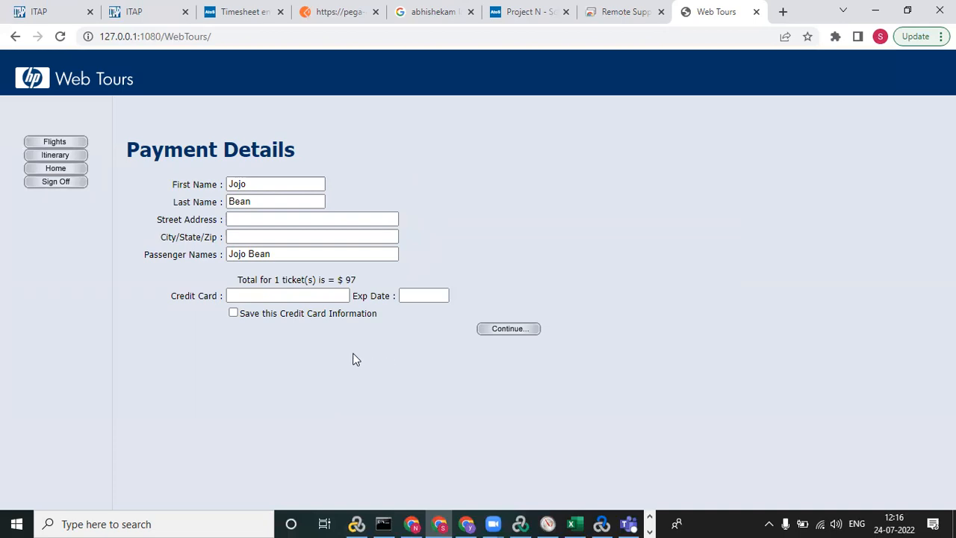
Fill in the customer's street address and city in the payment details.
{"action": "left_click", "coordinate": [247, 218]}
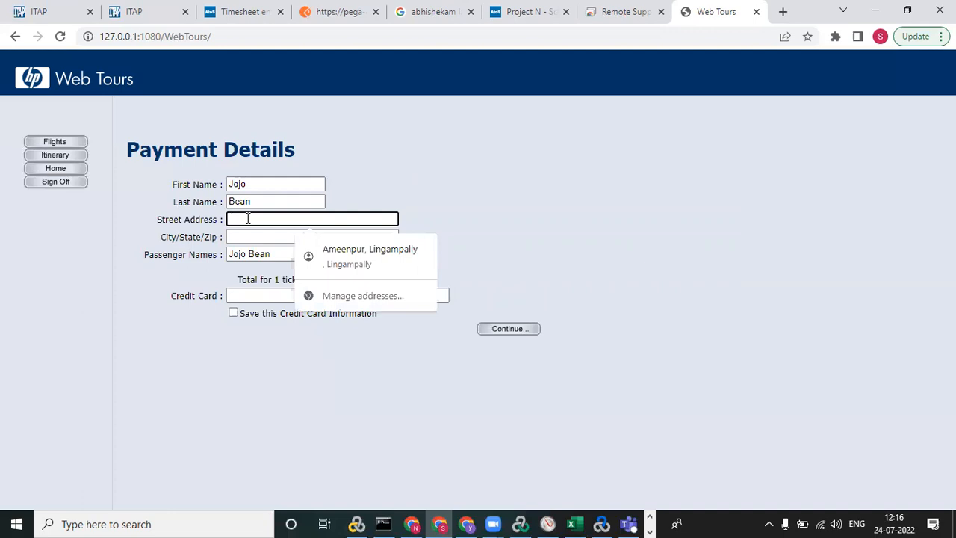
{"action": "type", "text": "K"}
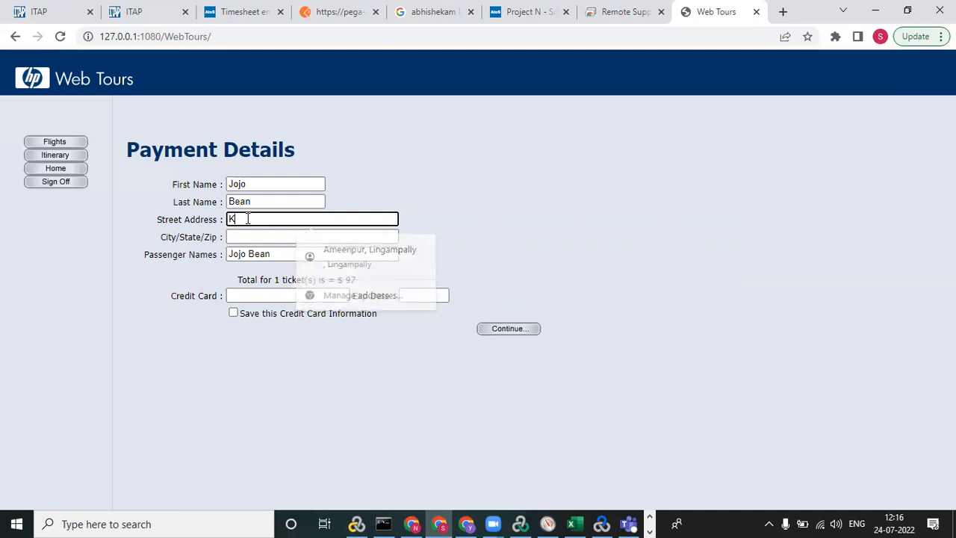
{"action": "type", "text": "PHB"}
{"action": "left_click", "coordinate": [247, 236]}
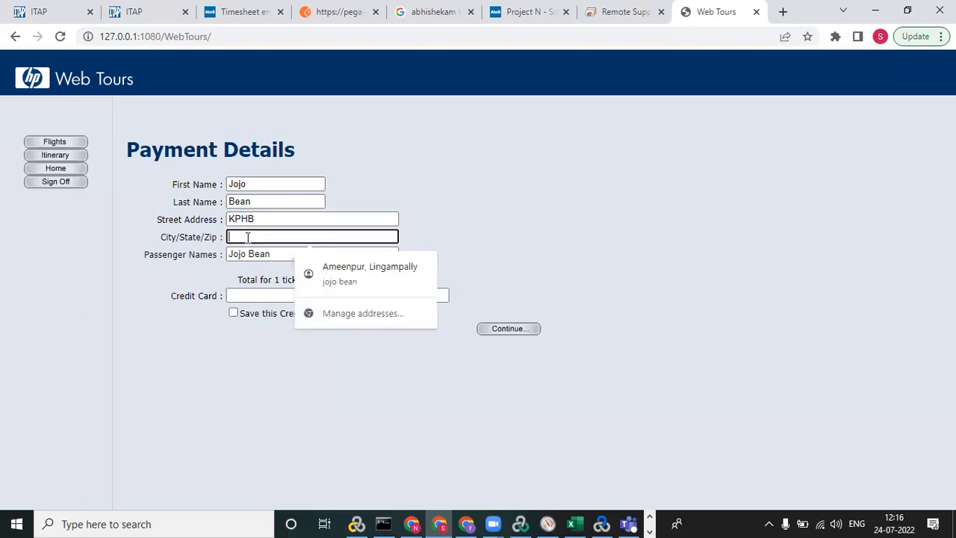
{"action": "type", "text": "Hyderabad"}
Enter the credit card number and expiry date without saving the card, and submit the payment to complete the booking.
{"action": "left_click", "coordinate": [242, 295]}
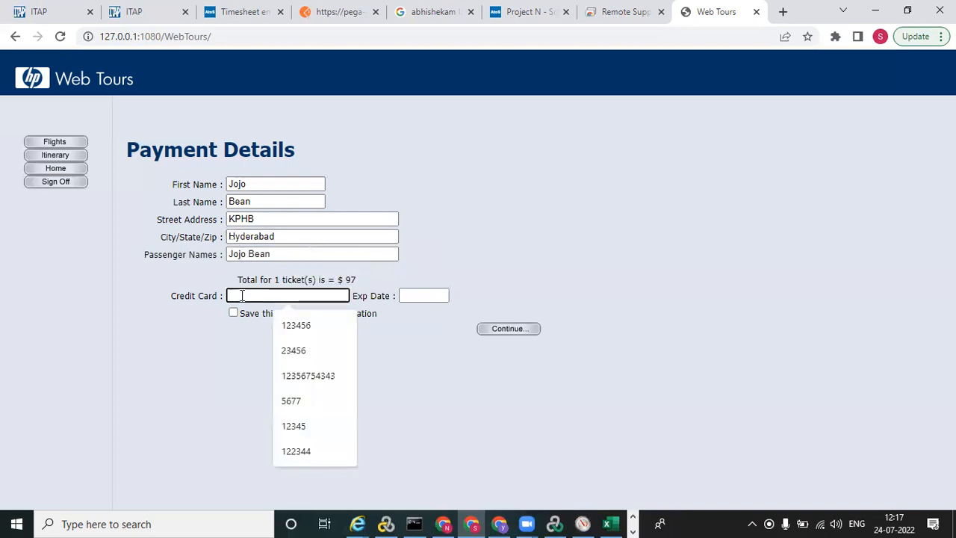
{"action": "type", "text": "5467u6"}
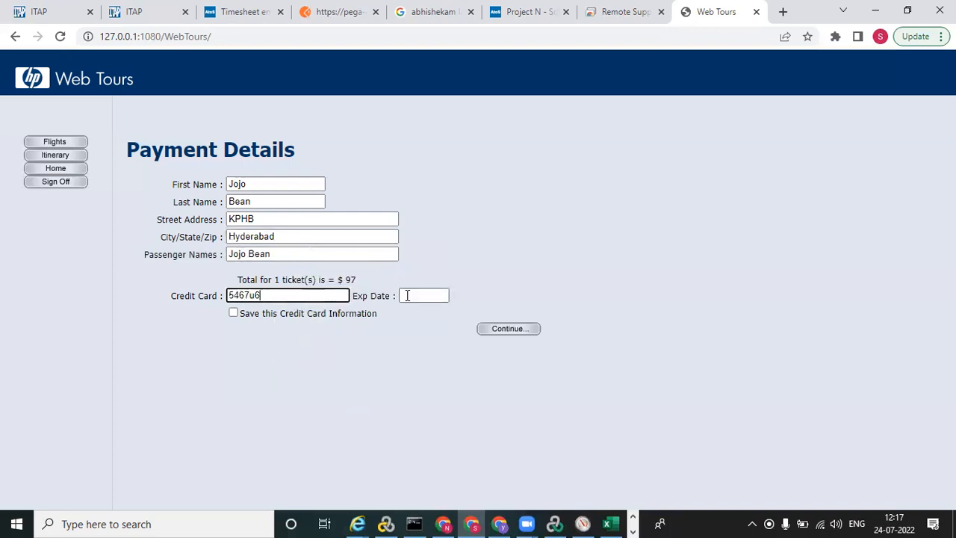
{"action": "left_click", "coordinate": [408, 296]}
{"action": "type", "text": "01"}
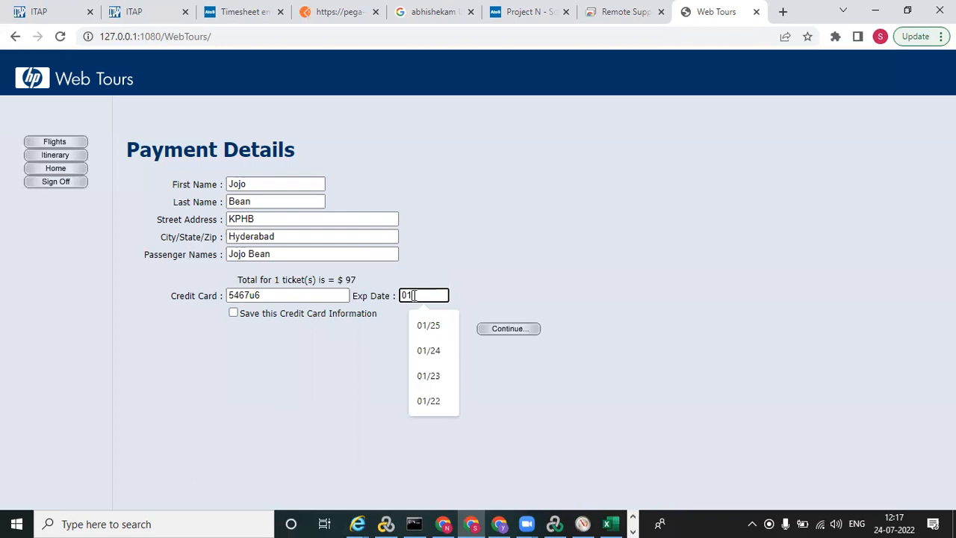
{"action": "type", "text": "/23"}
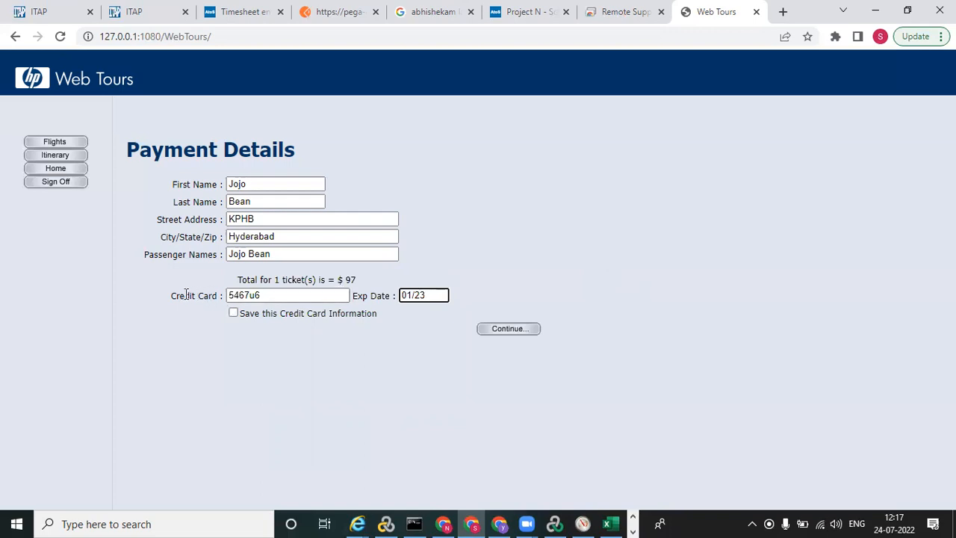
{"action": "left_click", "coordinate": [270, 295]}
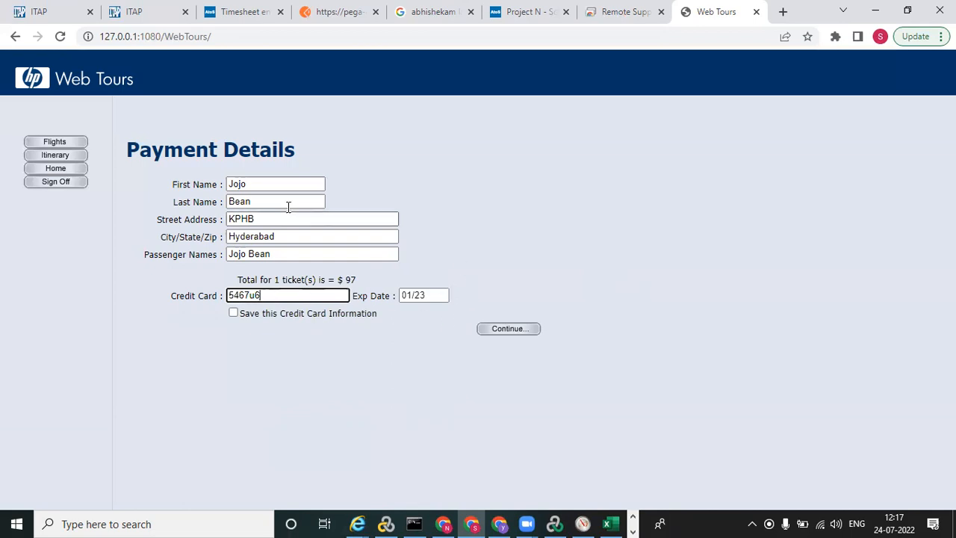
{"action": "left_click", "coordinate": [521, 333]}
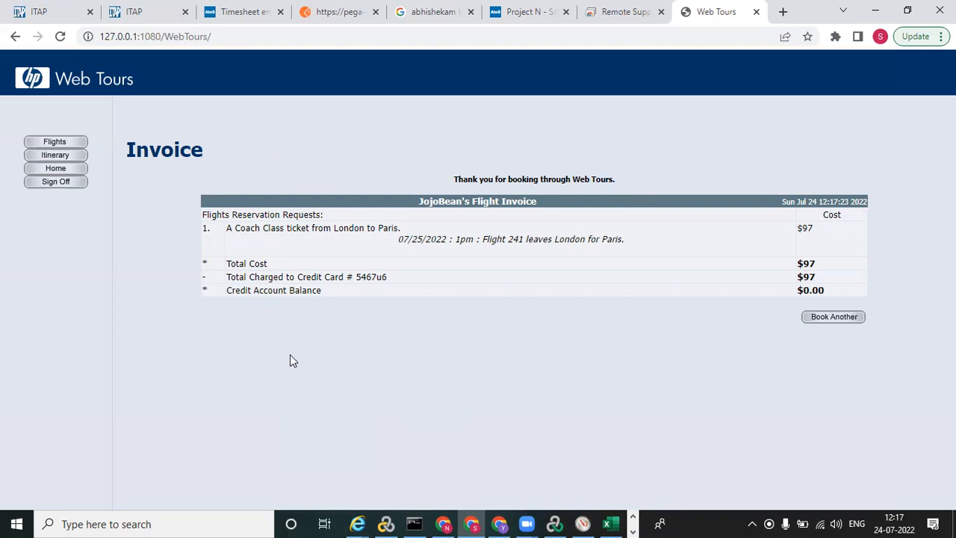
Sign off from the Web Tours account.
{"action": "left_click", "coordinate": [48, 184]}
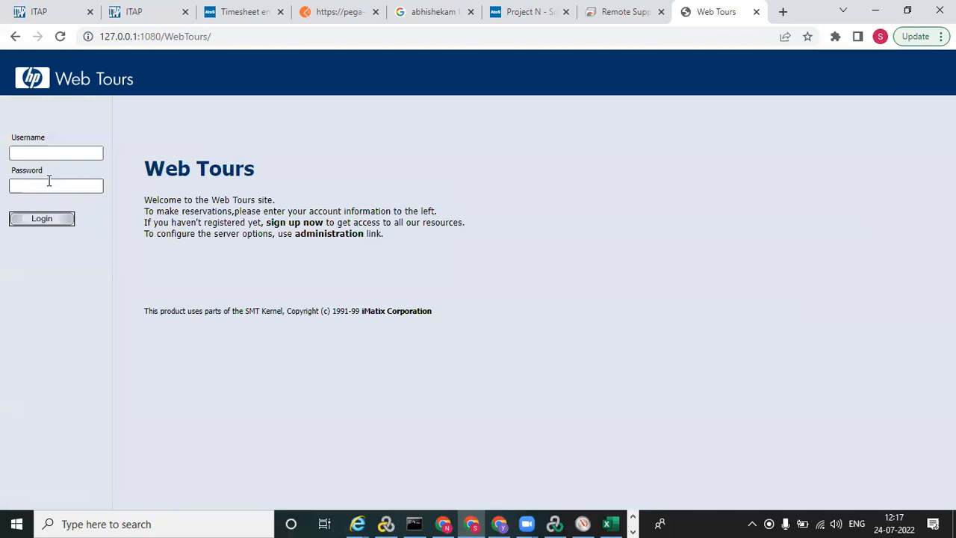
{"action": "left_click", "coordinate": [53, 152]}
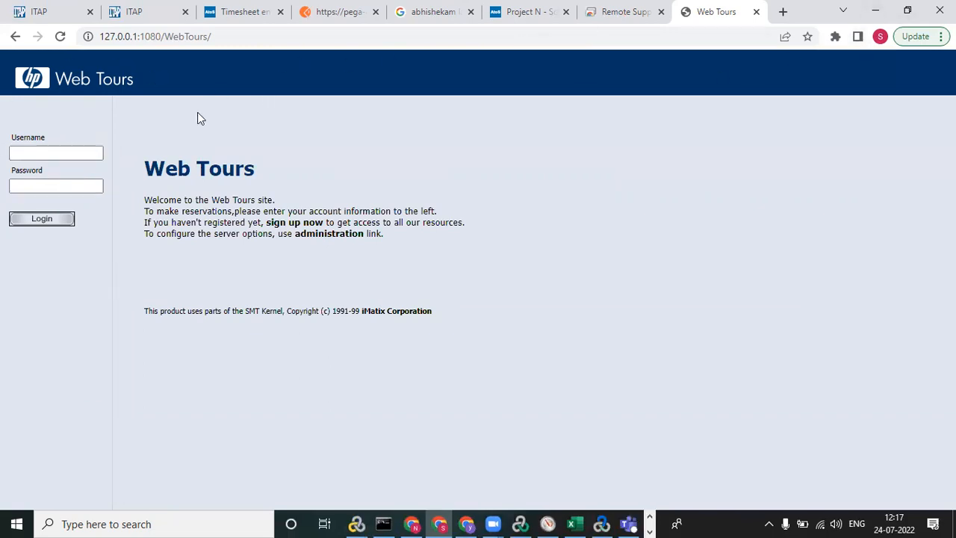
{"action": "left_click", "coordinate": [72, 148]}
Switch from the browser to the desktop and launch Virtual User Generator.
{"action": "left_click", "coordinate": [875, 11]}
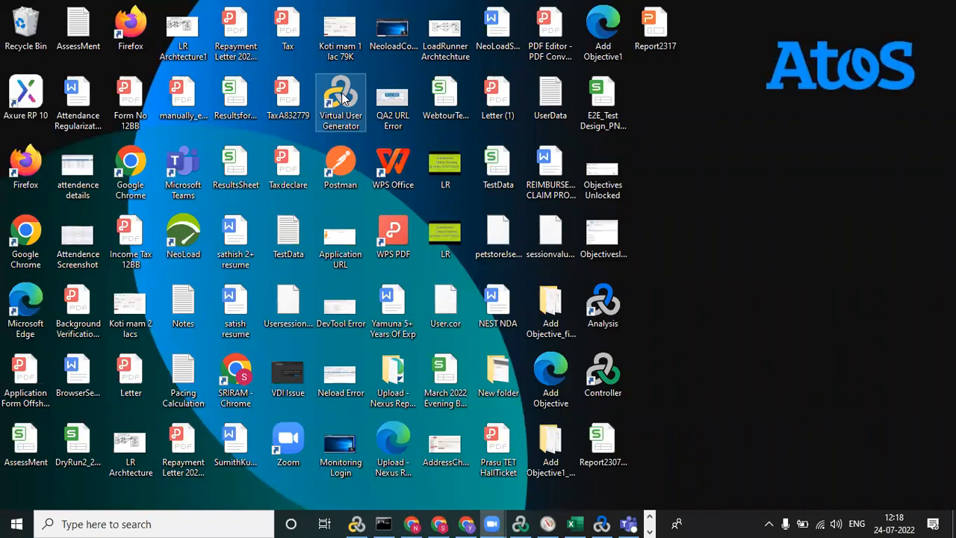
{"action": "key", "text": "alt+Tab"}
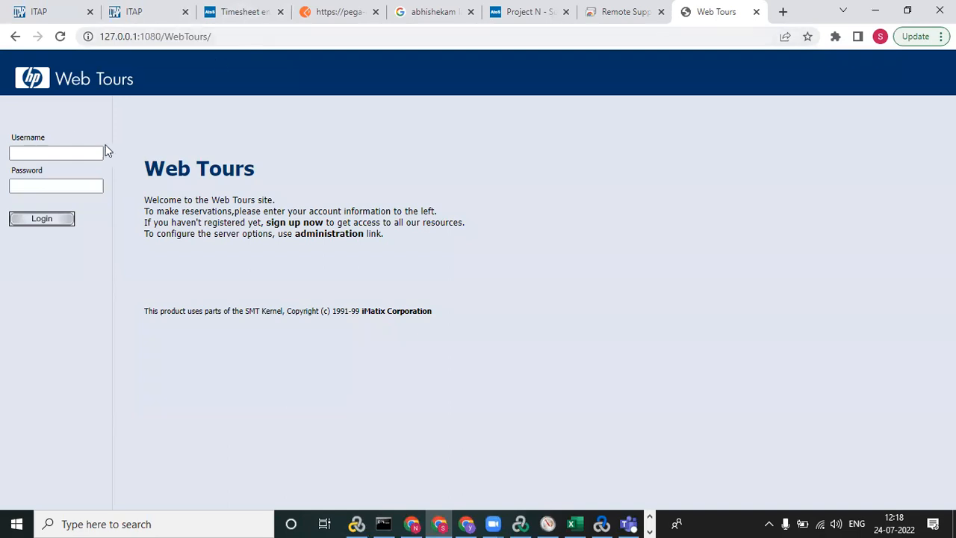
{"action": "left_click", "coordinate": [81, 155]}
{"action": "key", "text": "alt+Tab"}
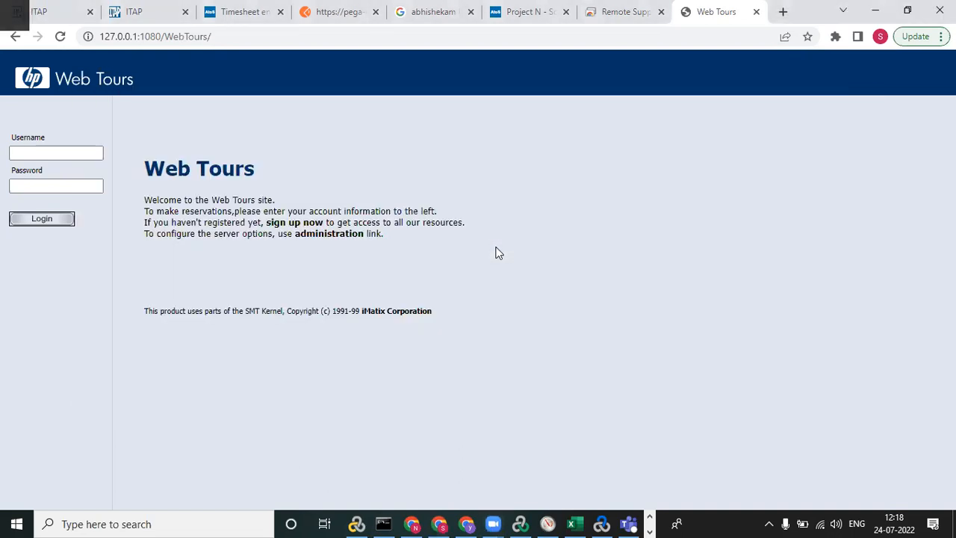
{"action": "left_click", "coordinate": [954, 523]}
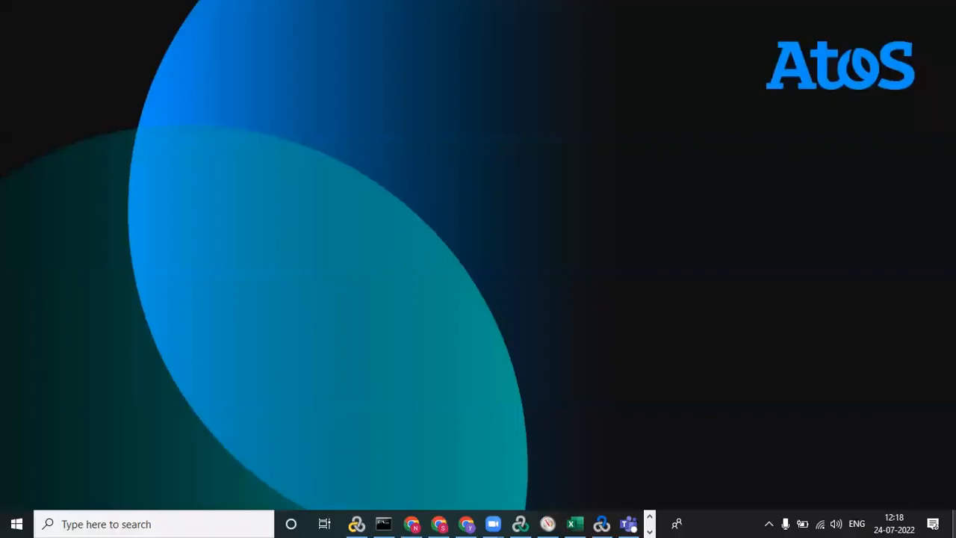
{"action": "double_click", "coordinate": [342, 104]}
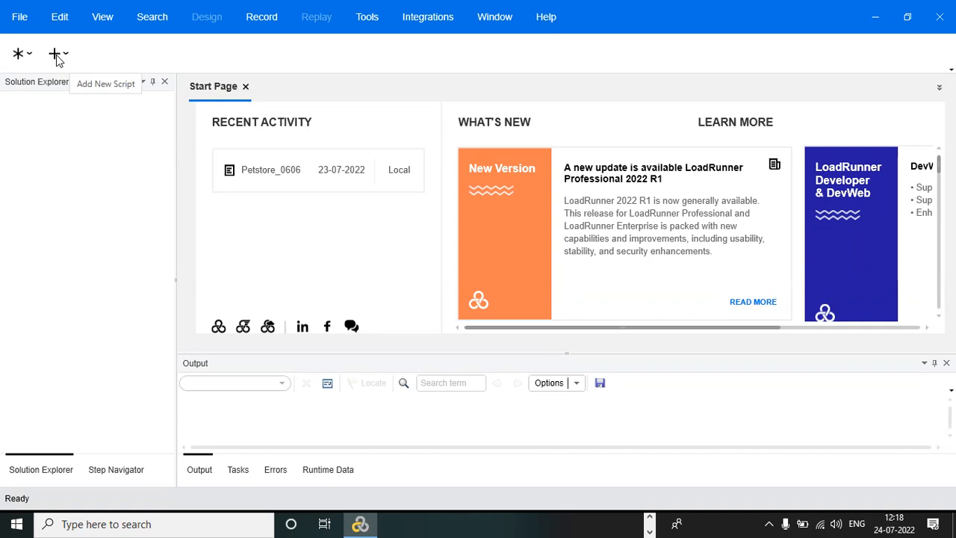
Start a new script and choose Web - HTTP/HTML as its single protocol.
{"action": "left_click", "coordinate": [19, 18]}
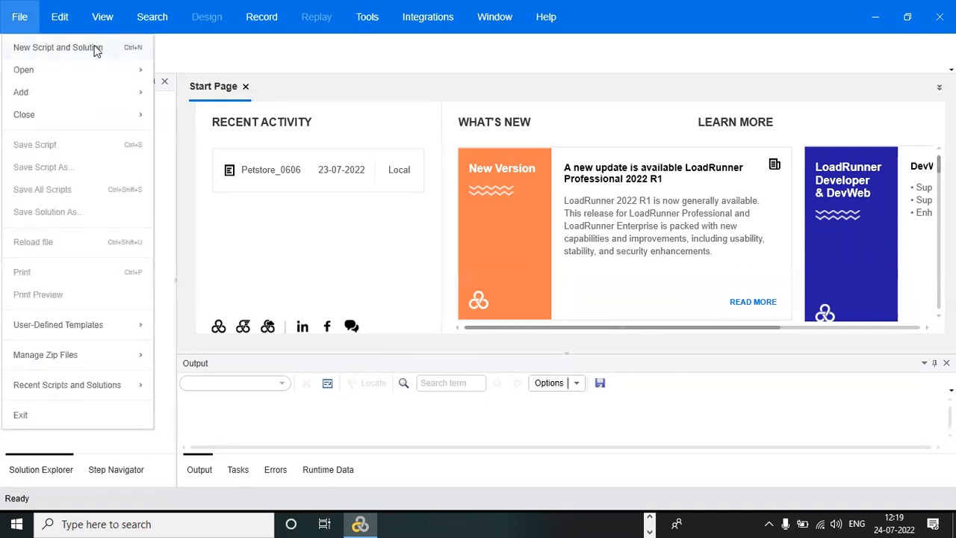
{"action": "left_click", "coordinate": [200, 51]}
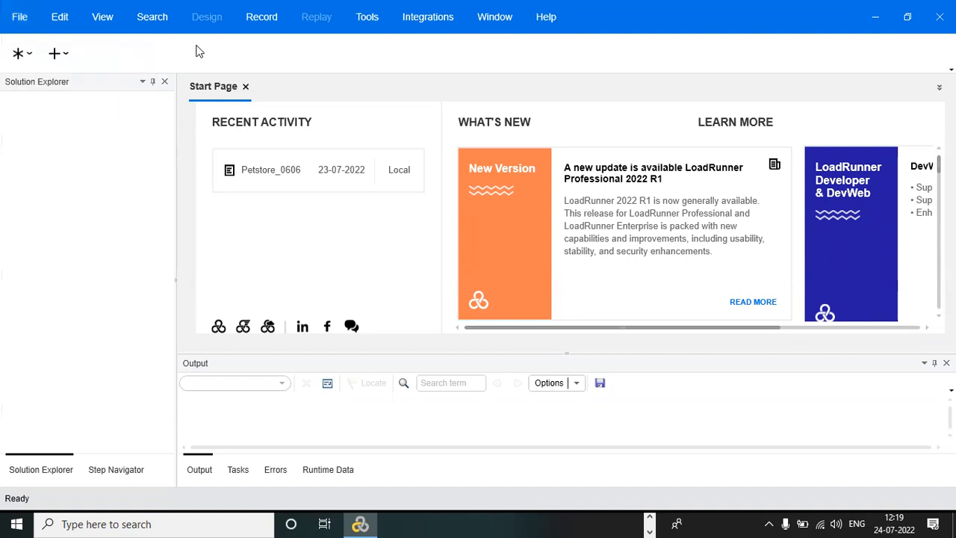
{"action": "left_click", "coordinate": [55, 54]}
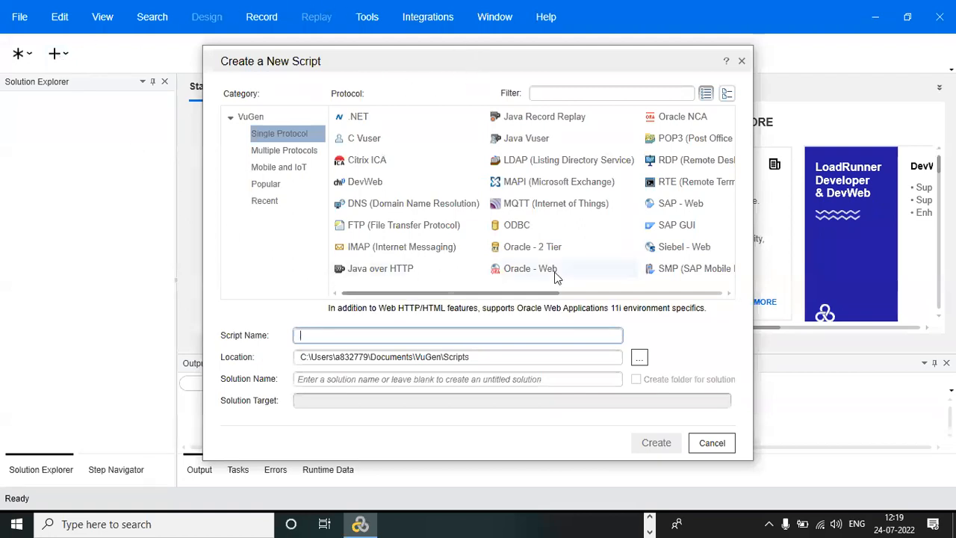
{"action": "left_click", "coordinate": [663, 291]}
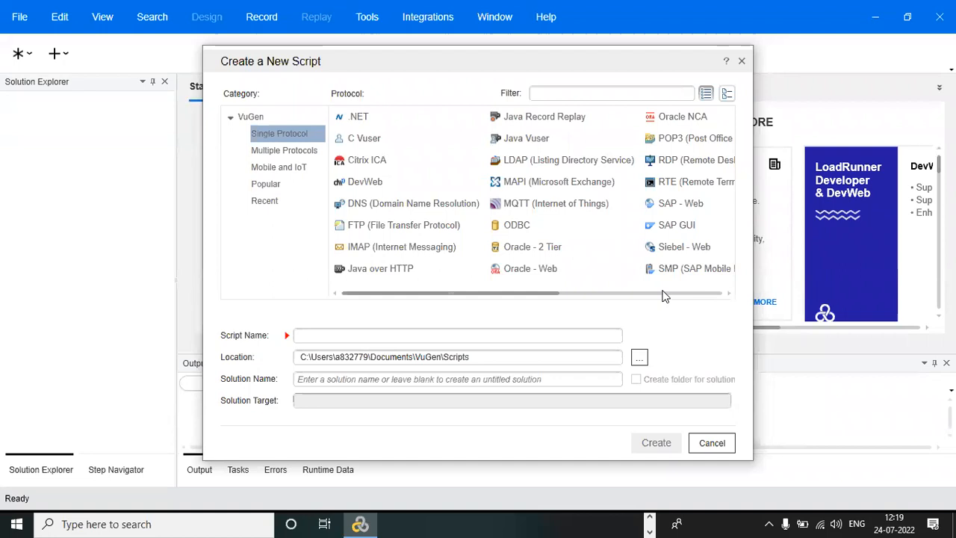
{"action": "left_click", "coordinate": [680, 294]}
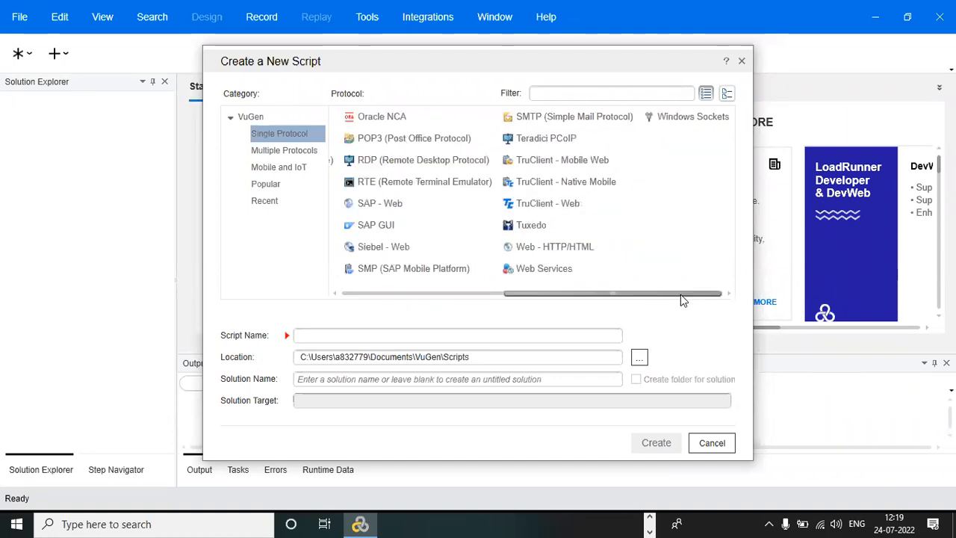
{"action": "left_click", "coordinate": [558, 245]}
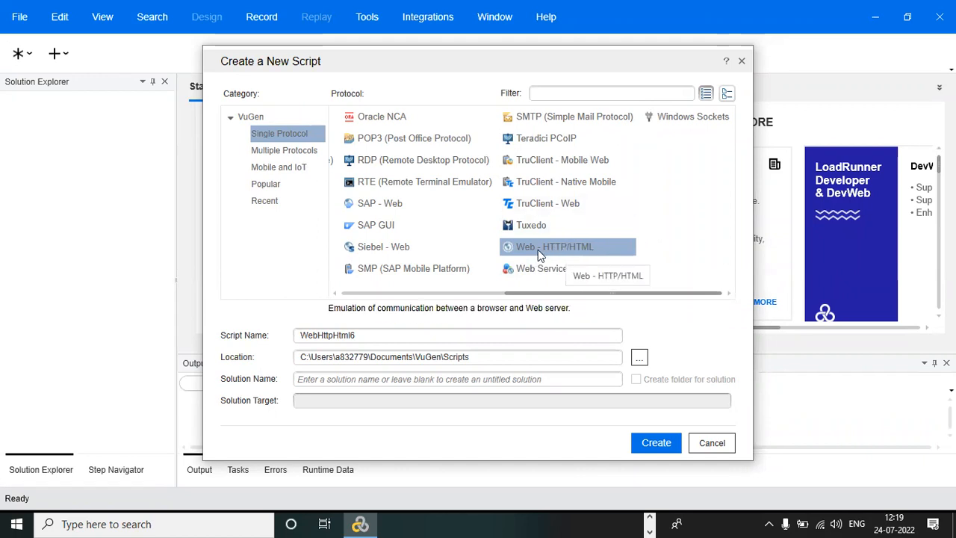
Name the script Webtour_Flightbooking_24072022 in place of the default name and create it.
{"action": "left_click", "coordinate": [387, 336]}
{"action": "key", "text": "BackSpace"}
{"action": "key", "text": "BackSpace"}
{"action": "key", "text": "BackSpace"}
{"action": "key", "text": "BackSpace"}
{"action": "key", "text": "BackSpace"}
{"action": "key", "text": "BackSpace"}
{"action": "key", "text": "BackSpace"}
{"action": "key", "text": "BackSpace"}
{"action": "key", "text": "BackSpace"}
{"action": "key", "text": "BackSpace"}
{"action": "key", "text": "BackSpace"}
{"action": "key", "text": "BackSpace"}
{"action": "key", "text": "alt+Tab"}
{"action": "key", "text": "alt+Tab"}
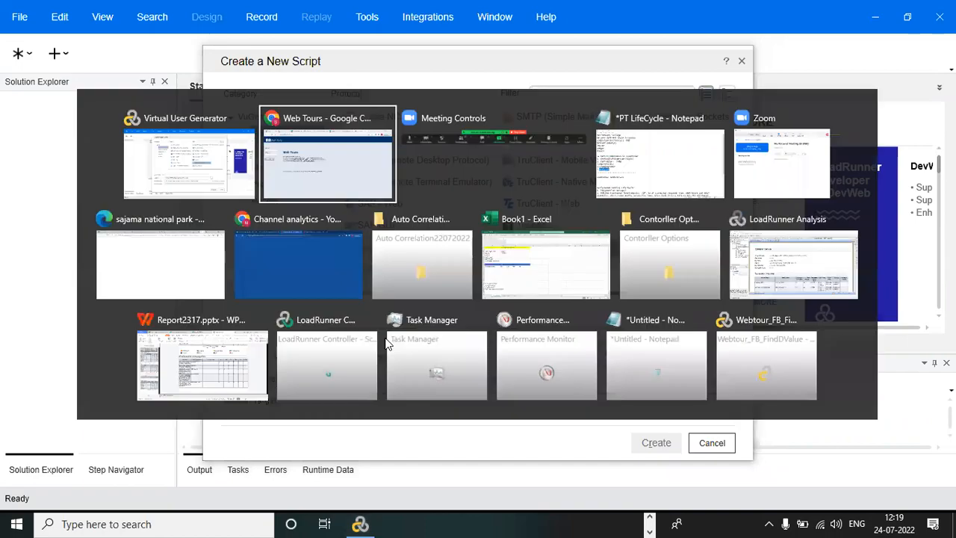
{"action": "key", "text": "alt+Tab"}
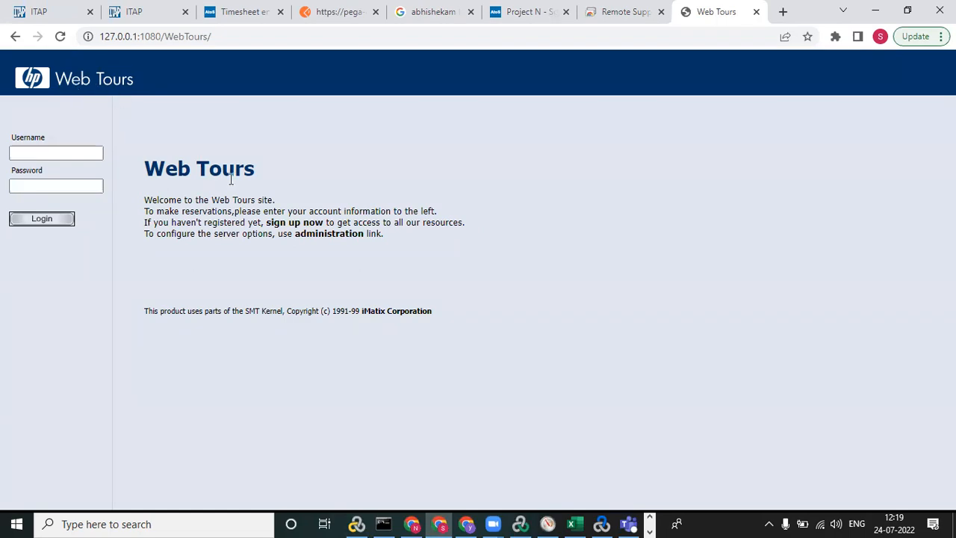
{"action": "key", "text": "alt+Tab"}
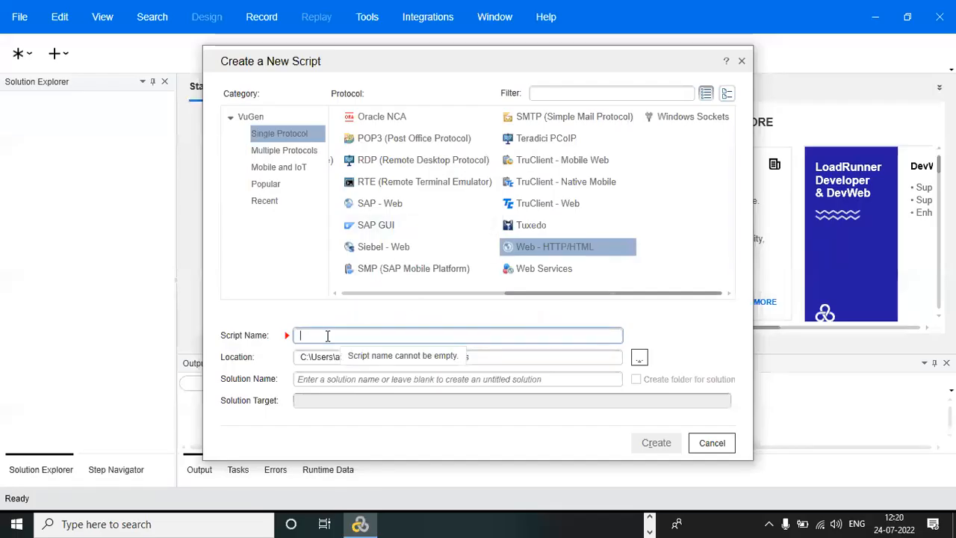
{"action": "type", "text": "Webtou"}
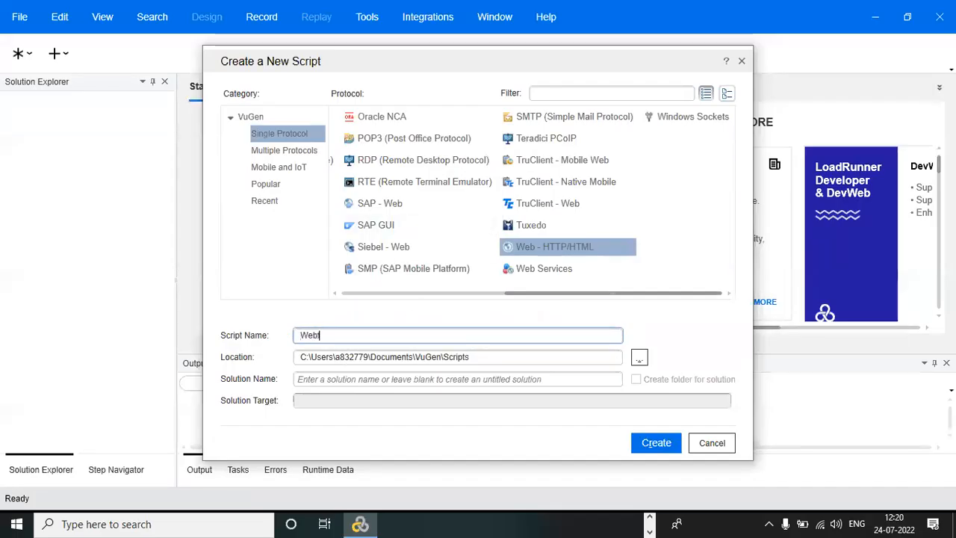
{"action": "type", "text": "r_"}
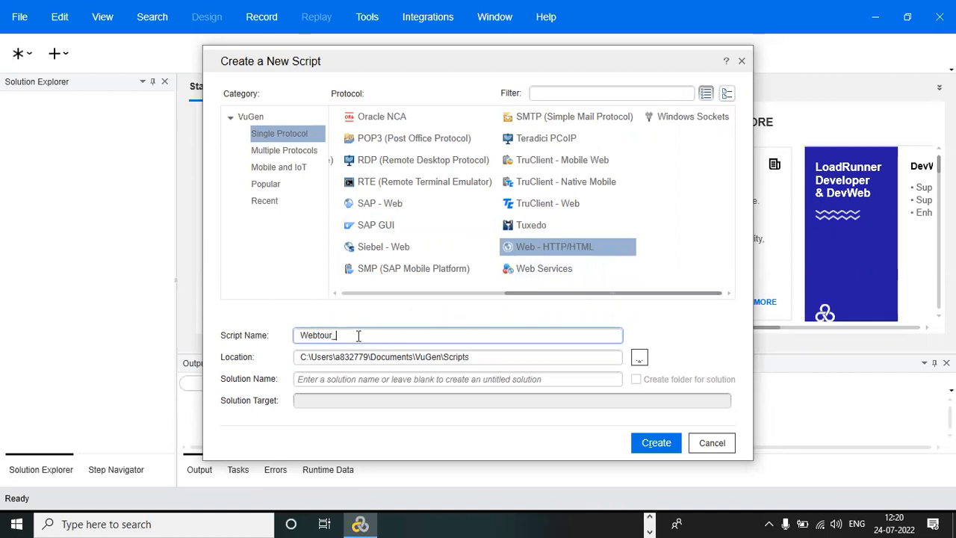
{"action": "type", "text": "Flightbooking_24072022"}
{"action": "left_click", "coordinate": [667, 448]}
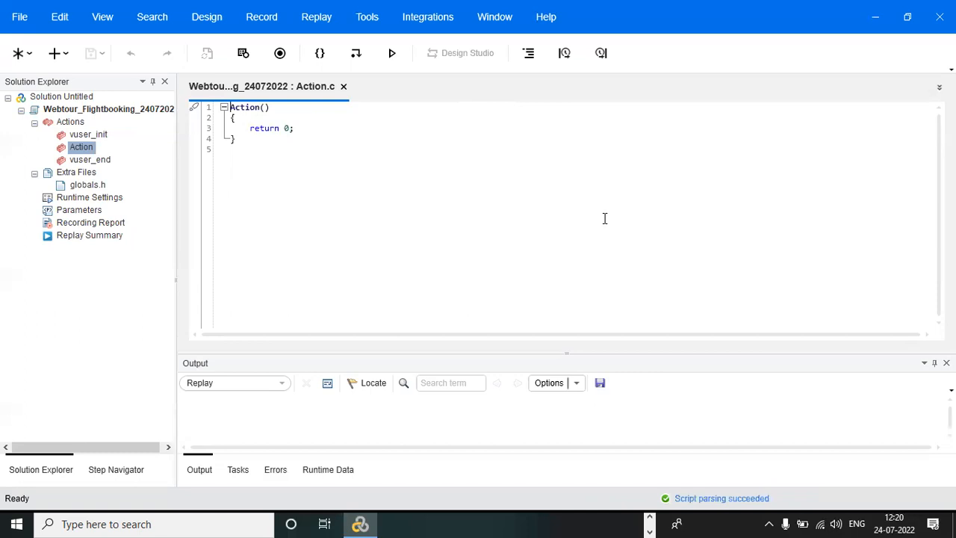
Open the recording setup for the new script and set the application to record to Google Chrome.
{"action": "left_click", "coordinate": [280, 54]}
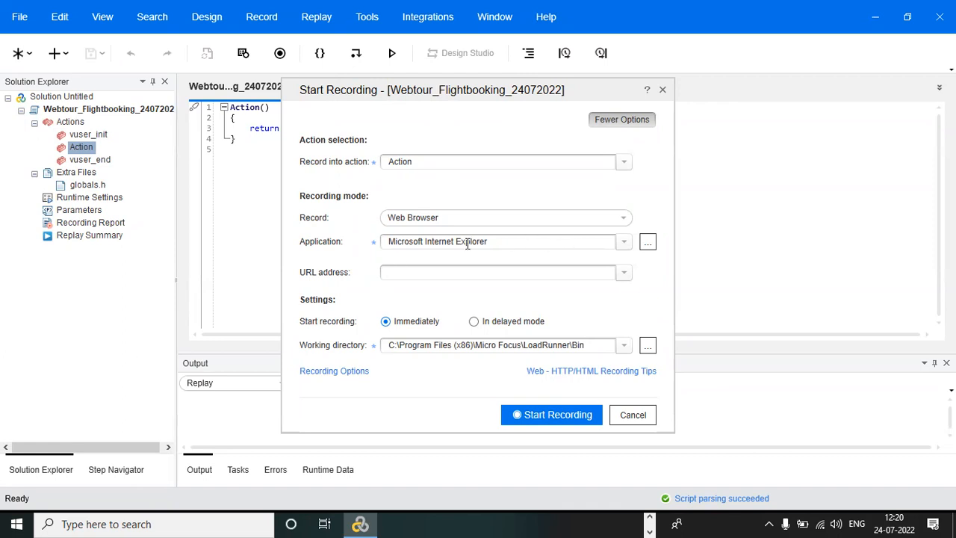
{"action": "left_click", "coordinate": [623, 243]}
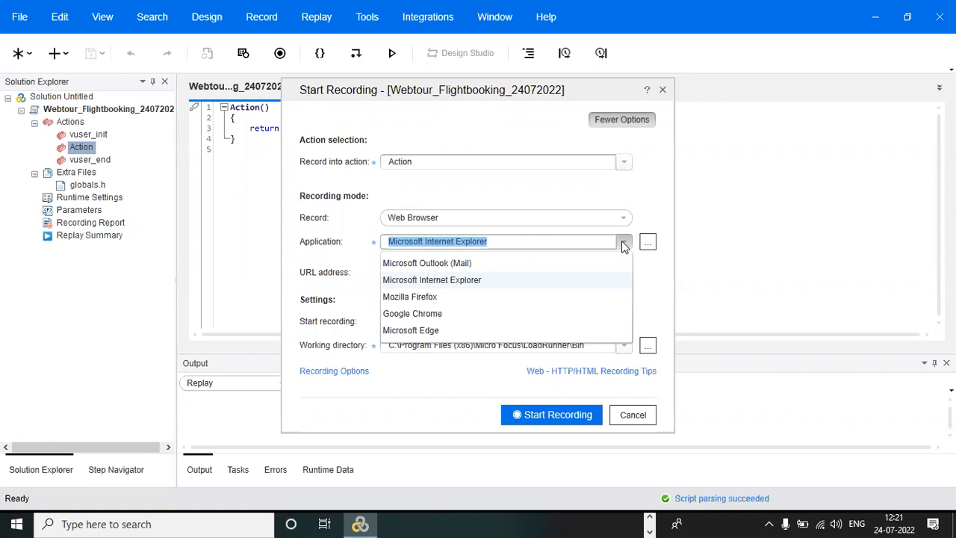
{"action": "left_click", "coordinate": [441, 313]}
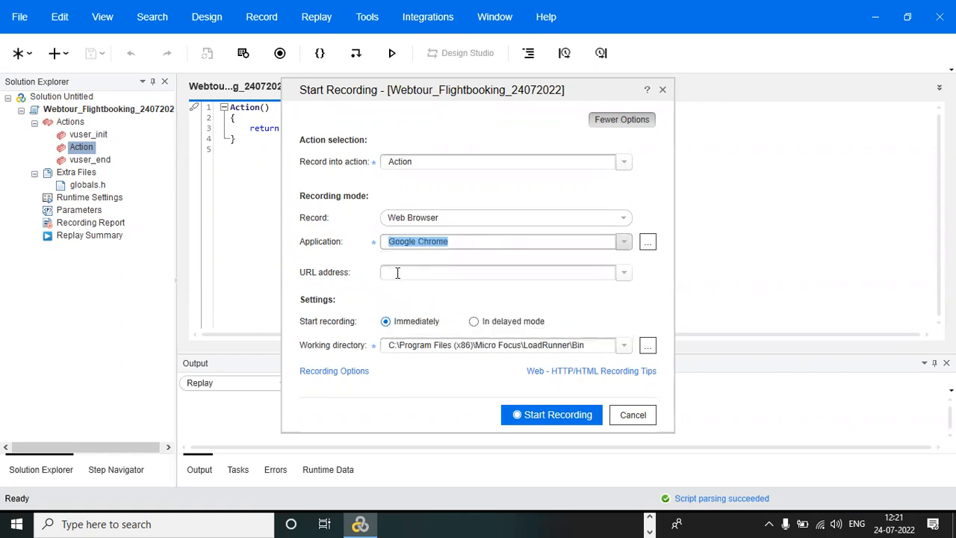
{"action": "left_click", "coordinate": [397, 273]}
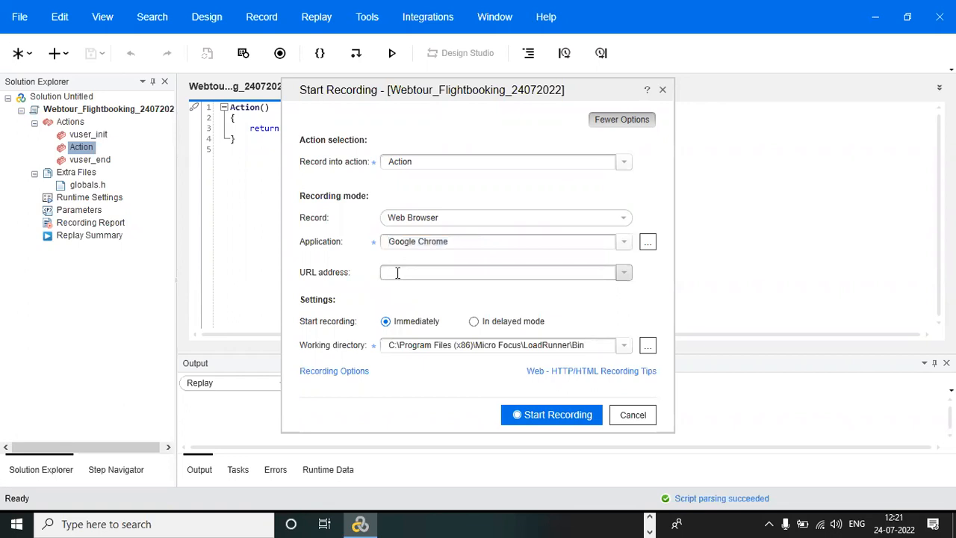
{"action": "key", "text": "alt+Tab"}
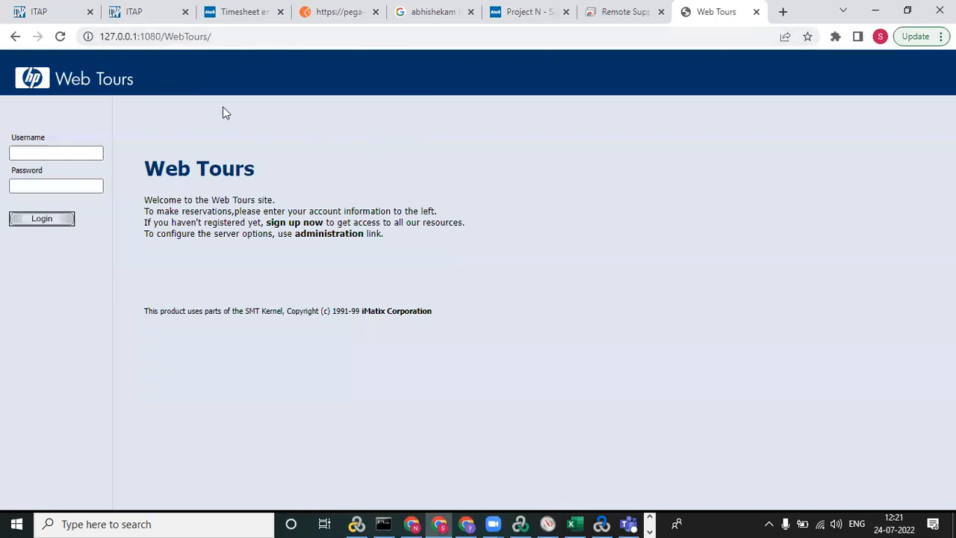
{"action": "left_click", "coordinate": [246, 36]}
{"action": "key", "text": "ctrl+c"}
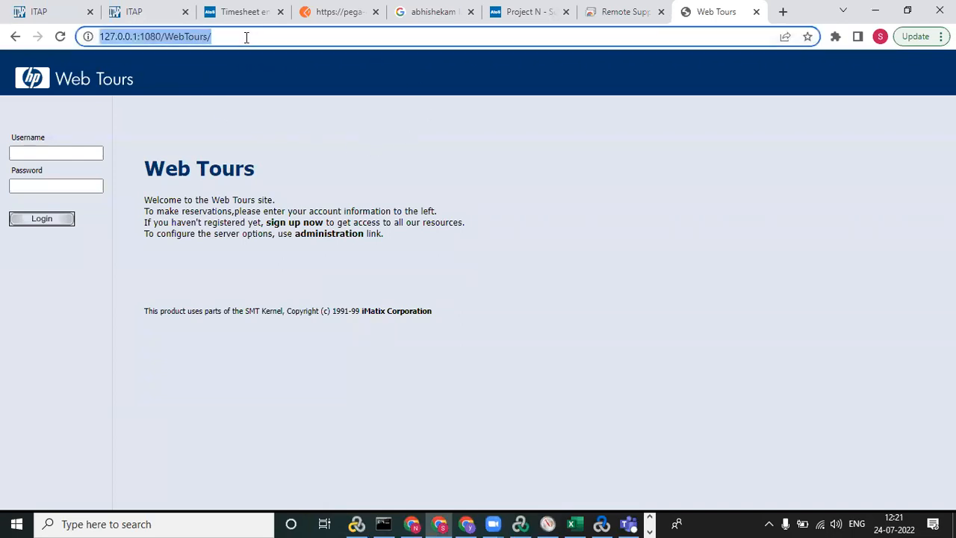
{"action": "key", "text": "alt+Tab"}
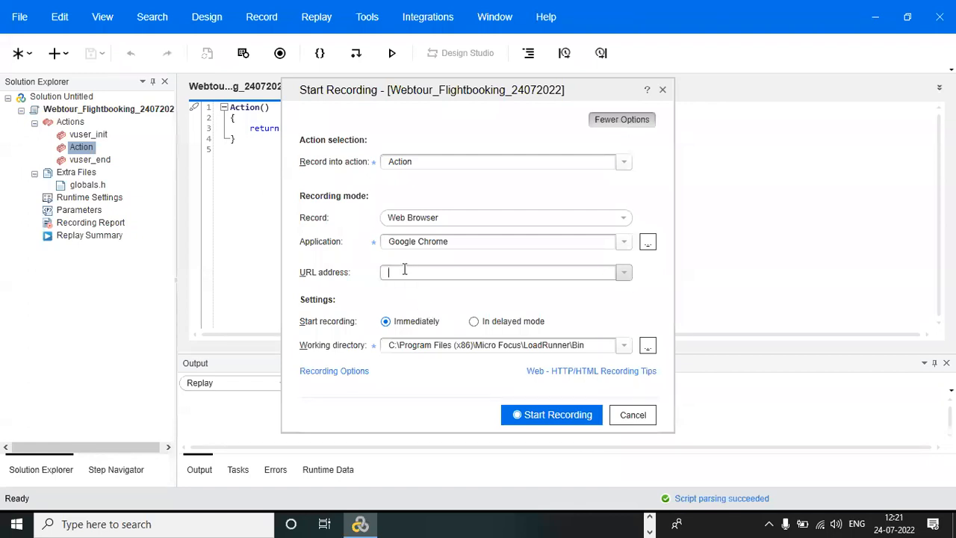
{"action": "key", "text": "ctrl+v"}
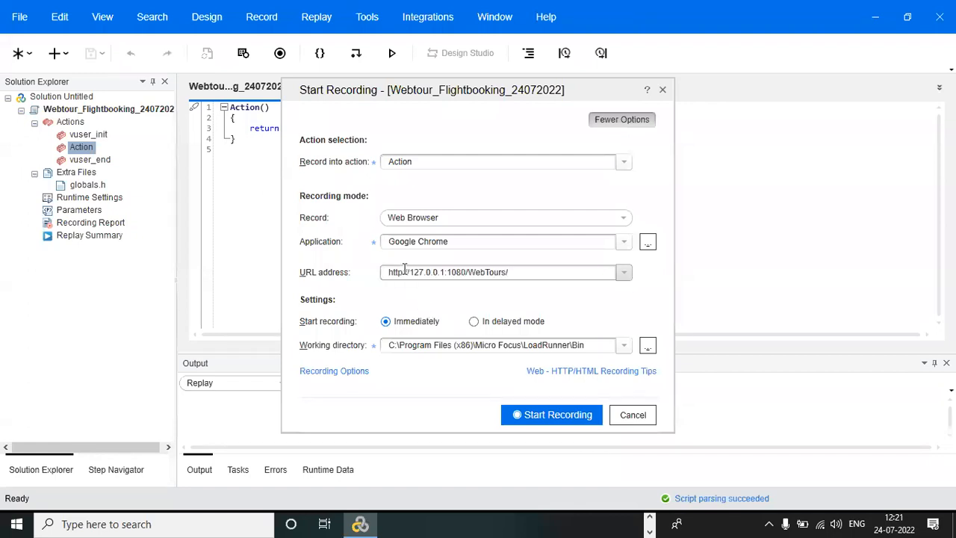
{"action": "key", "text": "ctrl+a"}
{"action": "key", "text": "ctrl+c"}
{"action": "key", "text": "BackSpace"}
{"action": "type", "text": "www.fa"}
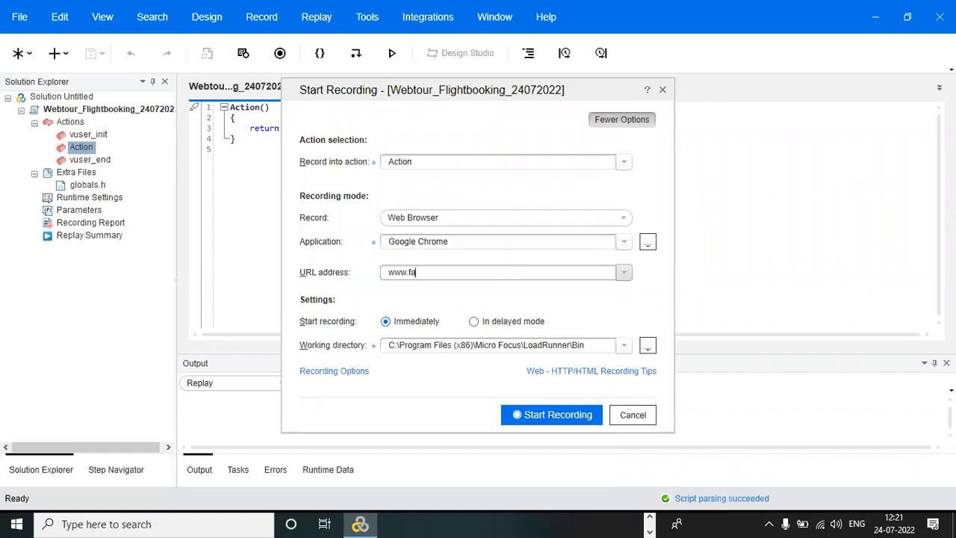
{"action": "type", "text": "cebook.com"}
{"action": "key", "text": "BackSpace"}
{"action": "key", "text": "BackSpace"}
{"action": "key", "text": "BackSpace"}
{"action": "key", "text": "BackSpace"}
{"action": "key", "text": "BackSpace"}
{"action": "key", "text": "BackSpace"}
{"action": "key", "text": "BackSpace"}
{"action": "key", "text": "BackSpace"}
{"action": "key", "text": "BackSpace"}
{"action": "key", "text": "BackSpace"}
{"action": "key", "text": "BackSpace"}
{"action": "key", "text": "BackSpace"}
{"action": "key", "text": "BackSpace"}
{"action": "key", "text": "BackSpace"}
{"action": "key", "text": "BackSpace"}
{"action": "key", "text": "BackSpace"}
{"action": "key", "text": "ctrl+v"}
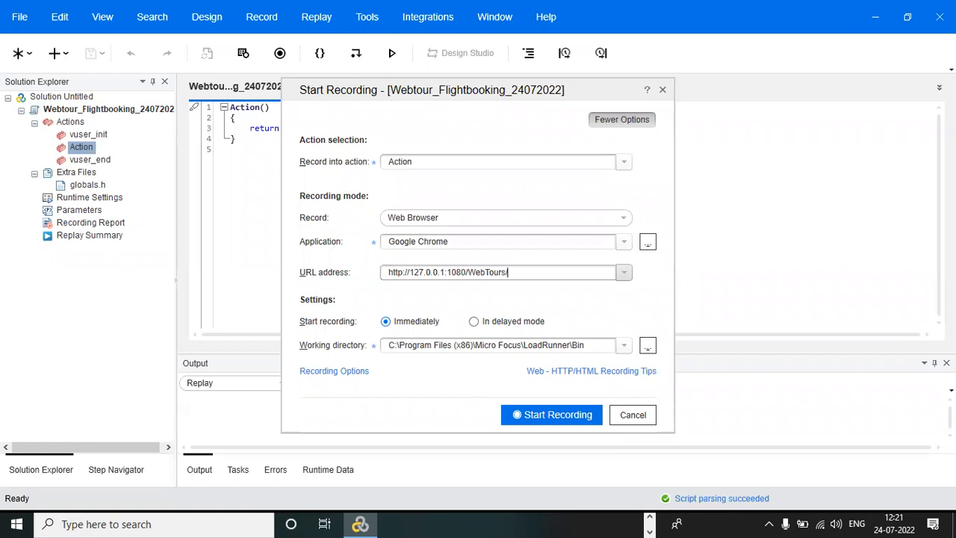
Start recording, allowing the running Chrome instances to be closed, and begin a transaction named Login.
{"action": "left_click", "coordinate": [561, 419]}
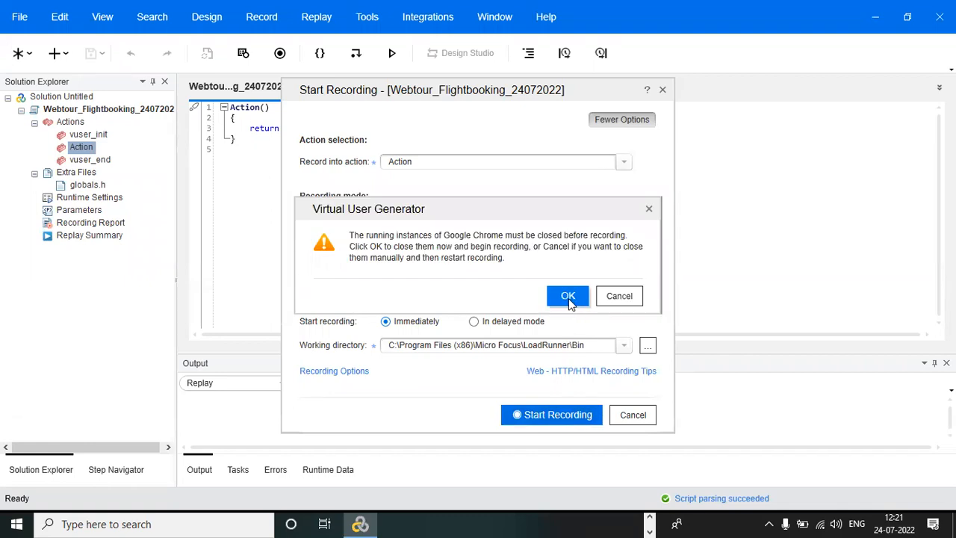
{"action": "left_click", "coordinate": [568, 298]}
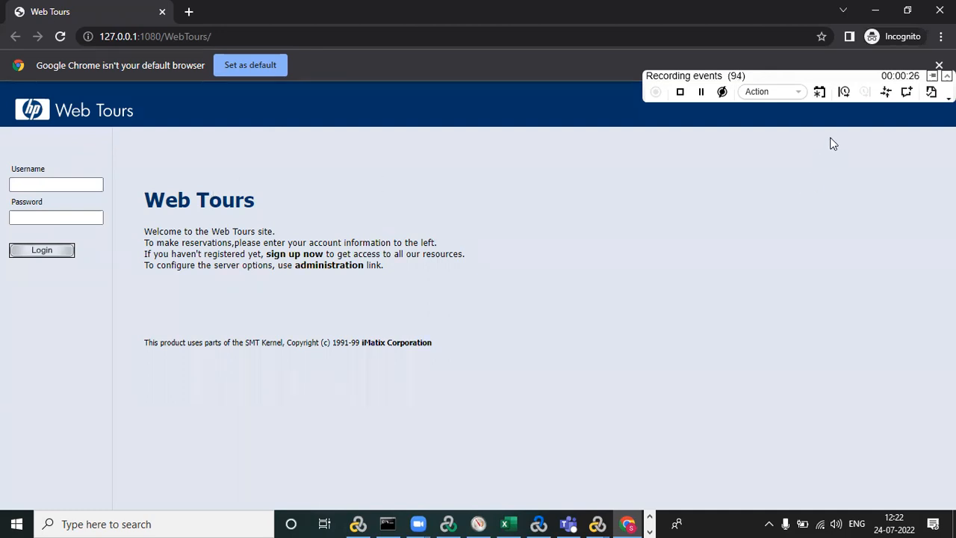
{"action": "left_click", "coordinate": [845, 92]}
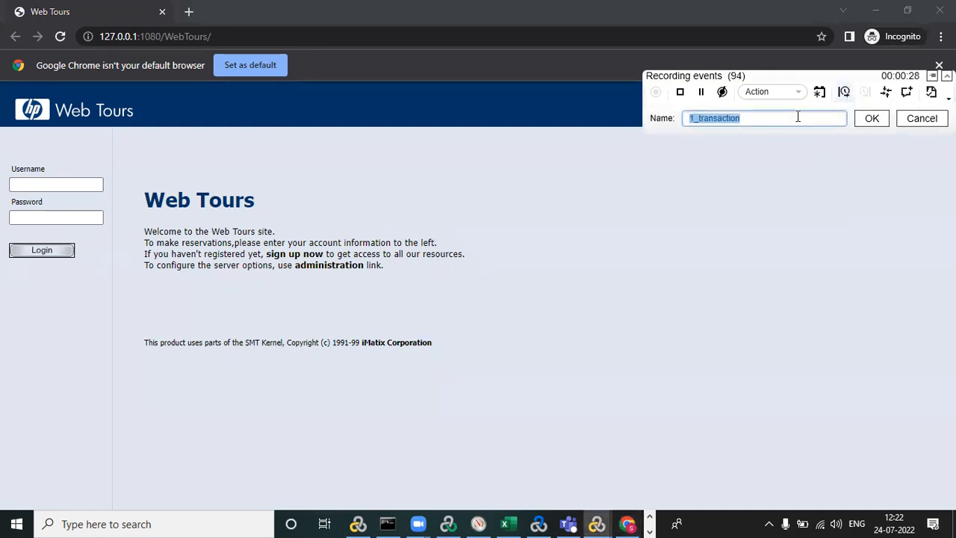
{"action": "type", "text": "Login"}
{"action": "left_click", "coordinate": [871, 120]}
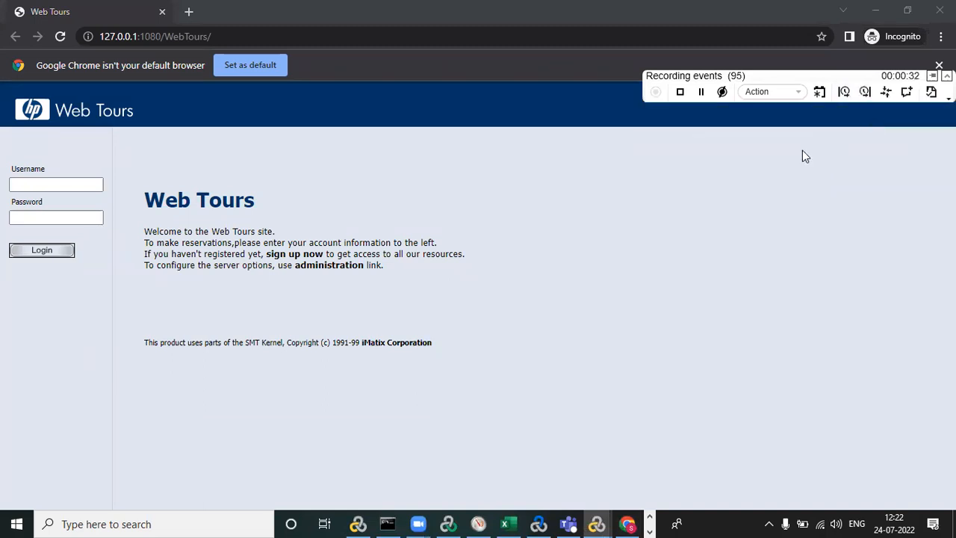
Log in to Web Tours with the account's username and password, and end the Login transaction.
{"action": "left_click", "coordinate": [75, 183]}
{"action": "left_click", "coordinate": [76, 183]}
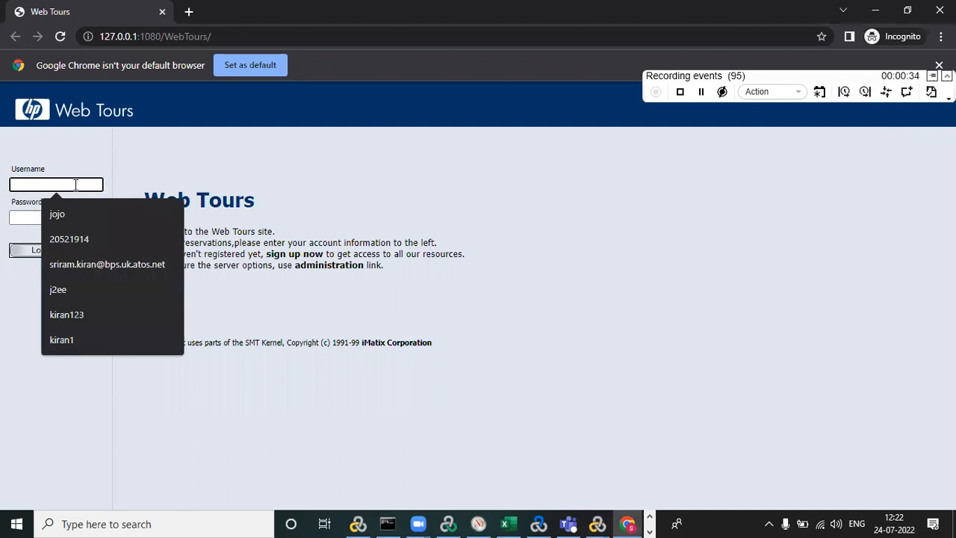
{"action": "type", "text": "jojo"}
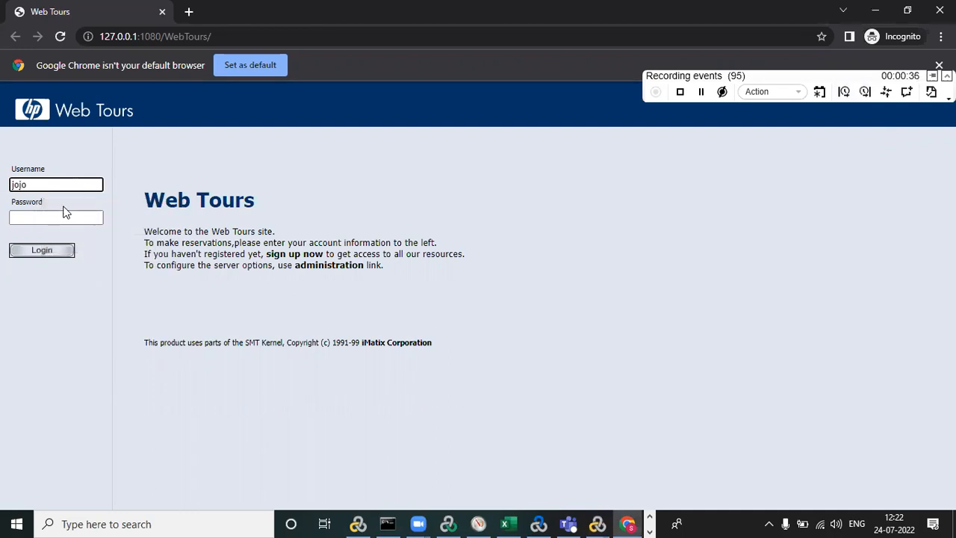
{"action": "left_click", "coordinate": [60, 215]}
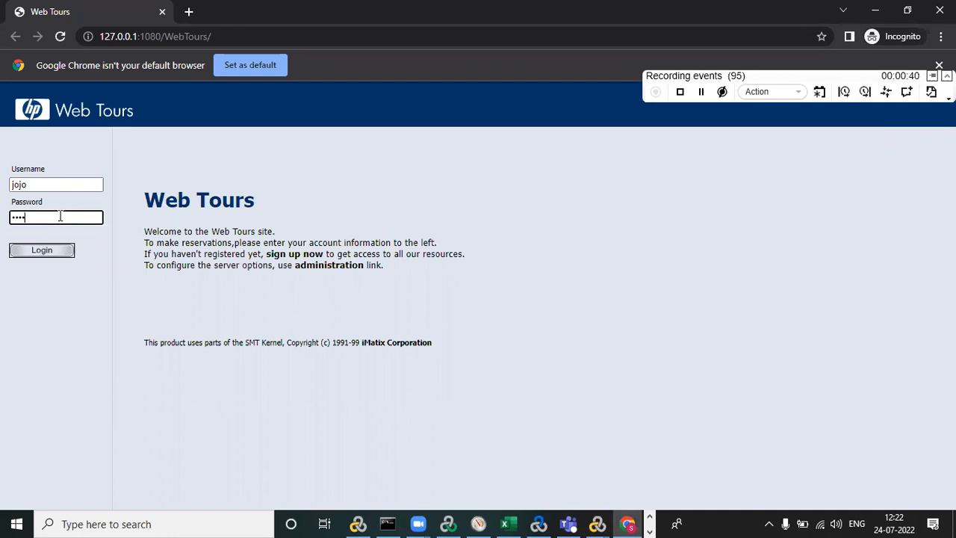
{"action": "left_click", "coordinate": [46, 255]}
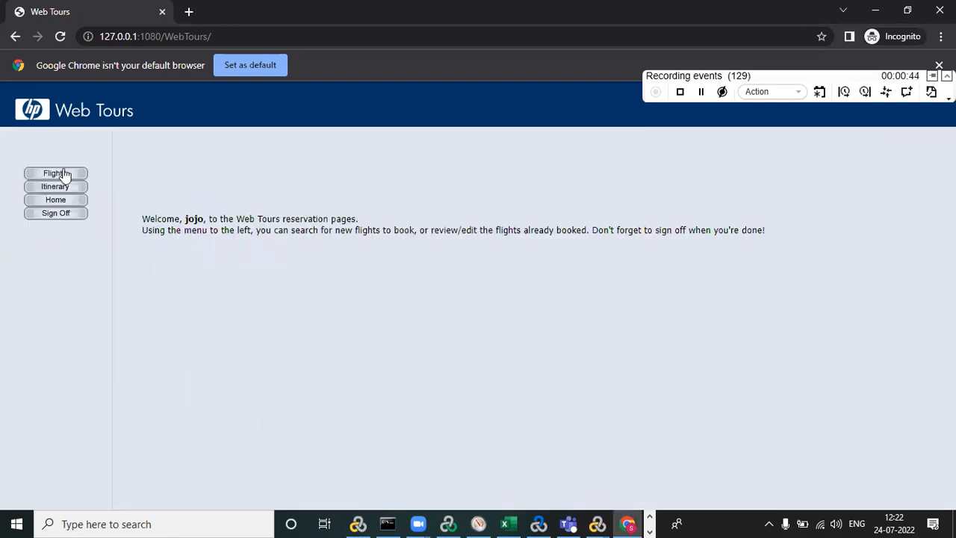
{"action": "left_click", "coordinate": [866, 96]}
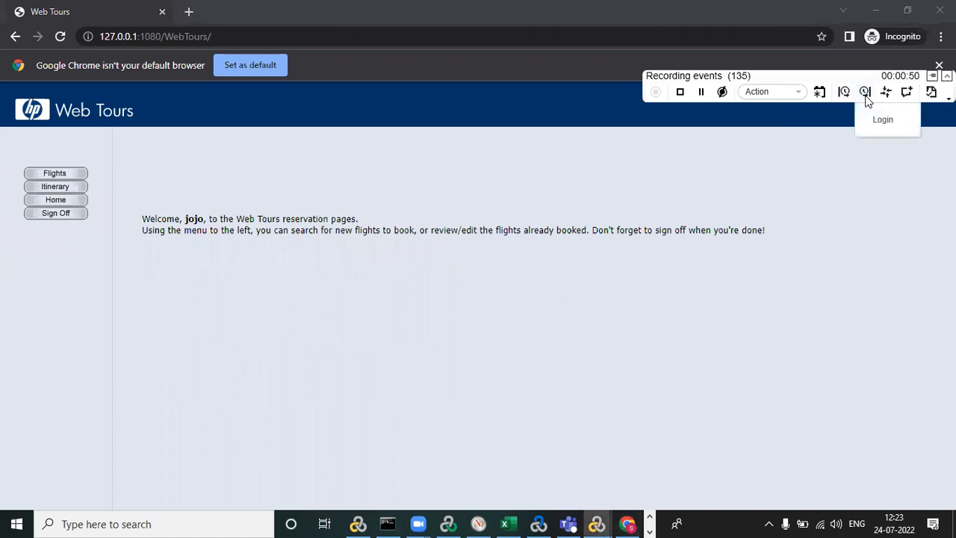
{"action": "left_click", "coordinate": [886, 128]}
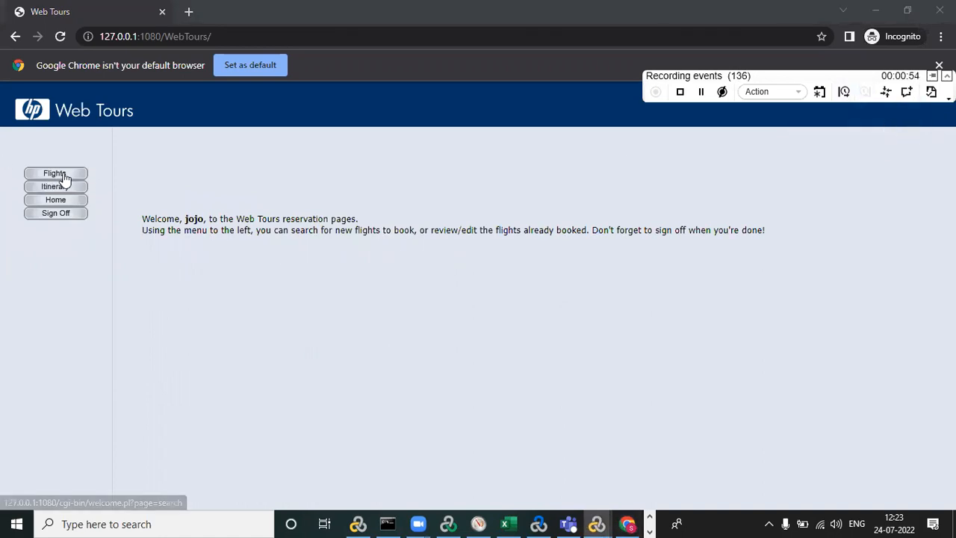
Begin a new transaction named ClickOnFlights in the recording.
{"action": "left_click", "coordinate": [844, 92]}
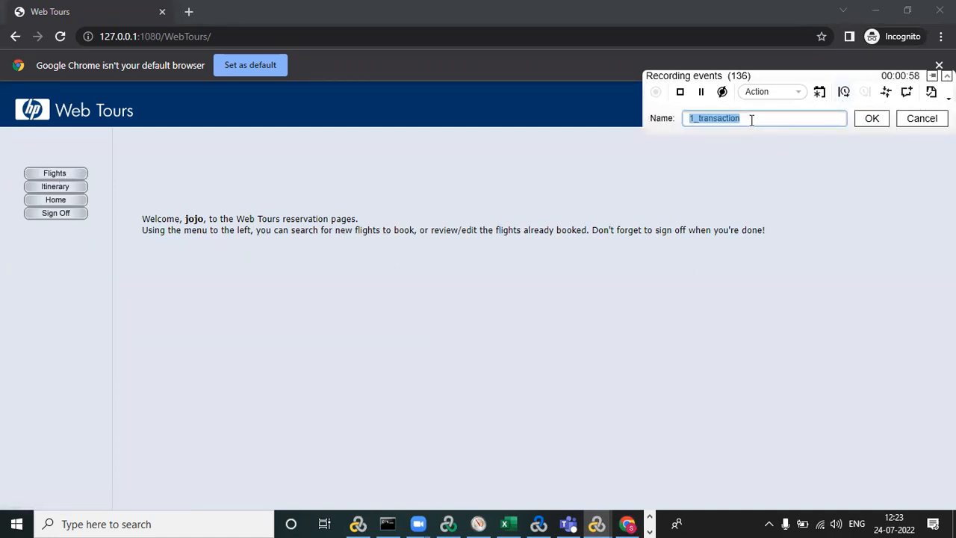
{"action": "type", "text": "ClickOnFlights"}
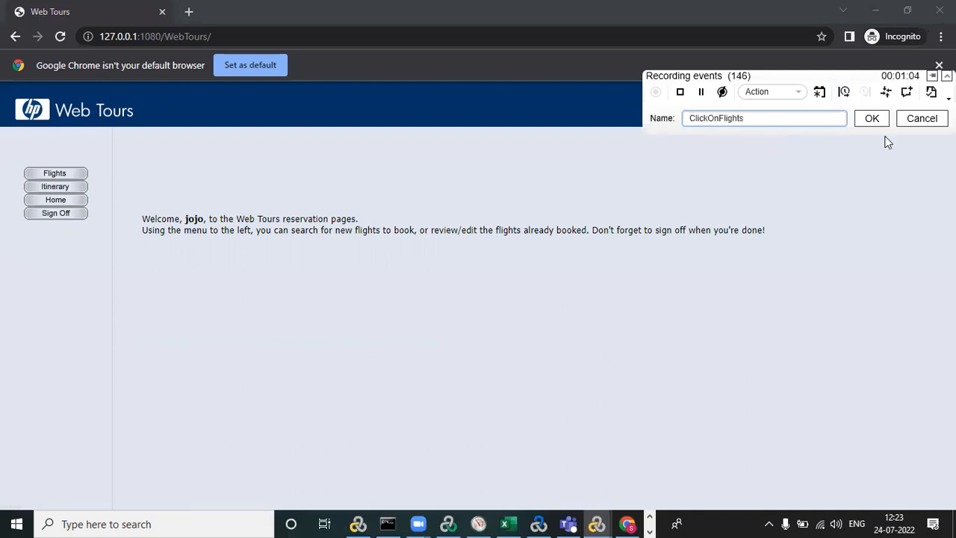
{"action": "left_click", "coordinate": [872, 118]}
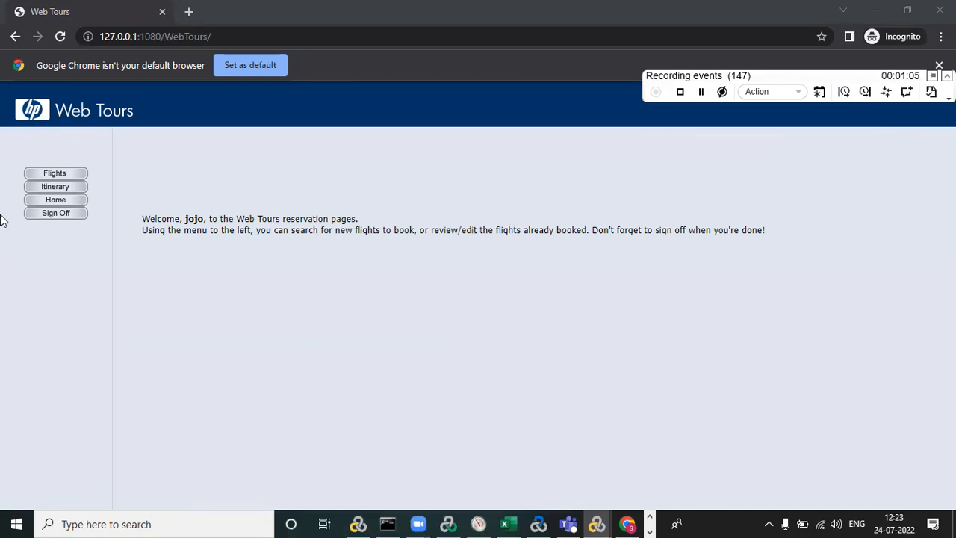
Open the Flights page in Web Tours and end the ClickOnFlights transaction.
{"action": "left_click", "coordinate": [74, 176]}
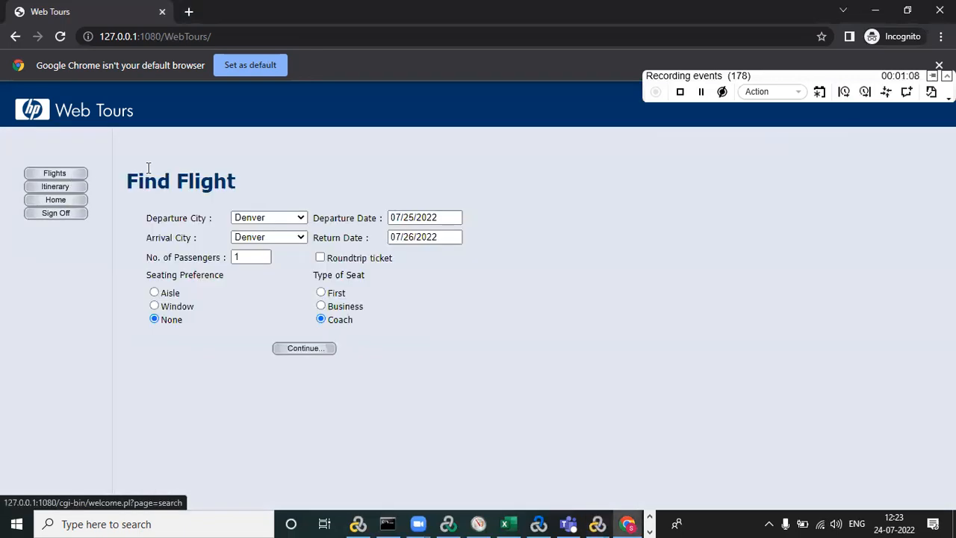
{"action": "left_click", "coordinate": [865, 92]}
{"action": "left_click", "coordinate": [888, 122]}
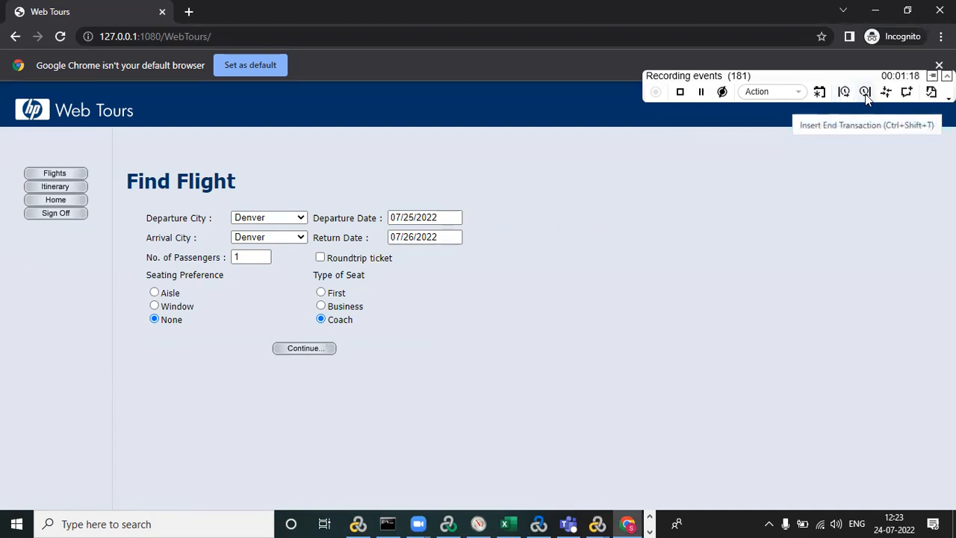
{"action": "left_click", "coordinate": [864, 99]}
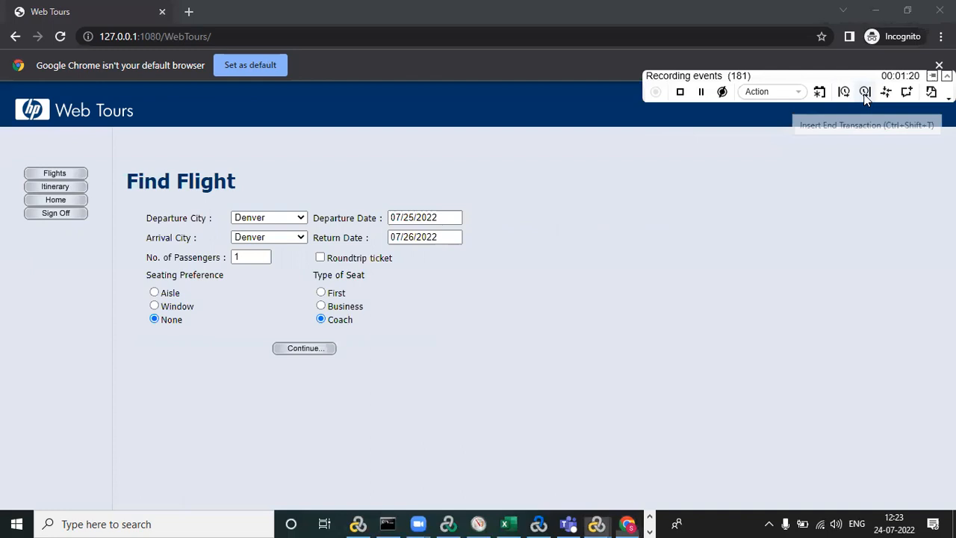
{"action": "left_click", "coordinate": [885, 125]}
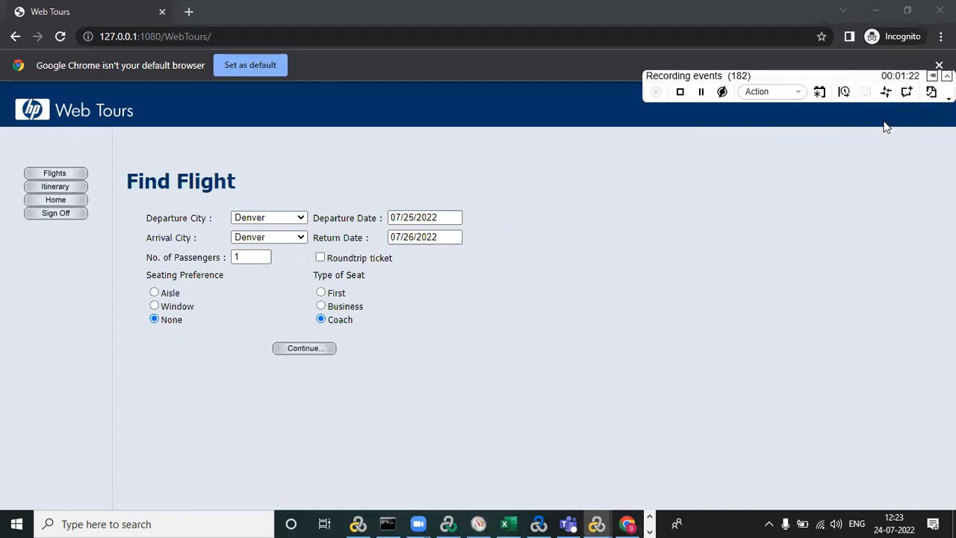
Begin a new transaction named Find Flight, using the text copied from the page heading.
{"action": "left_click", "coordinate": [131, 179]}
{"action": "left_click_drag", "start_coordinate": [131, 180], "coordinate": [241, 185]}
{"action": "key", "text": "ctrl+c"}
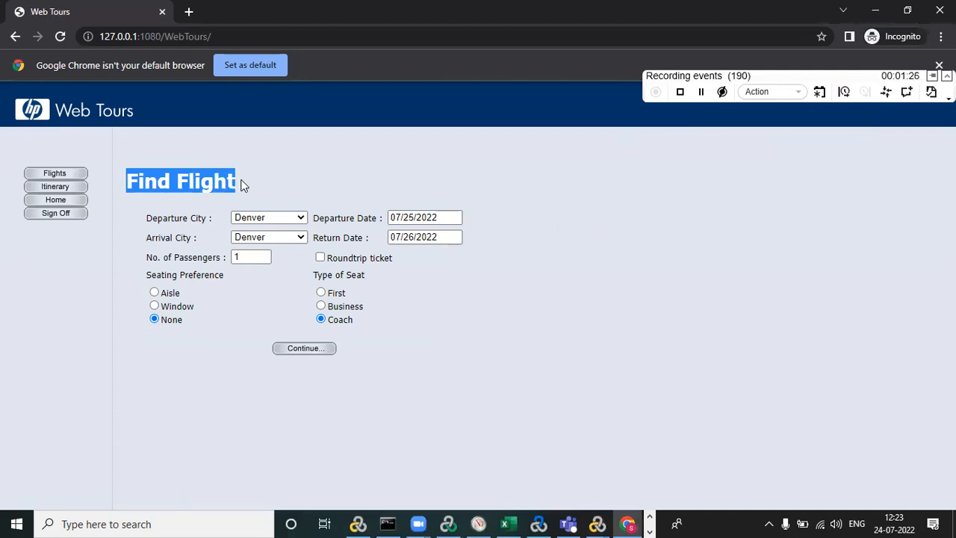
{"action": "left_click", "coordinate": [843, 93]}
{"action": "left_click", "coordinate": [795, 122]}
{"action": "key", "text": "ctrl+v"}
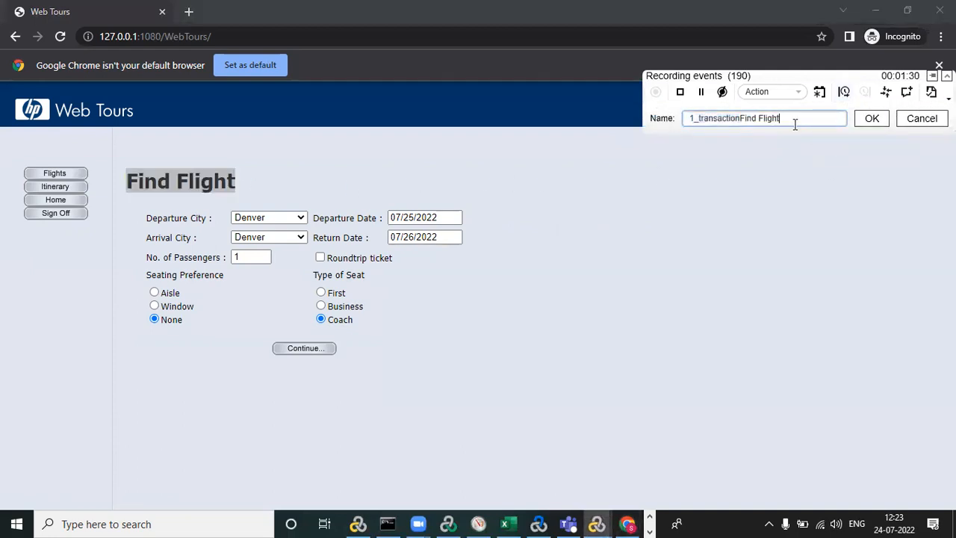
{"action": "left_click_drag", "start_coordinate": [795, 121], "coordinate": [615, 122]}
{"action": "key", "text": "ctrl+v"}
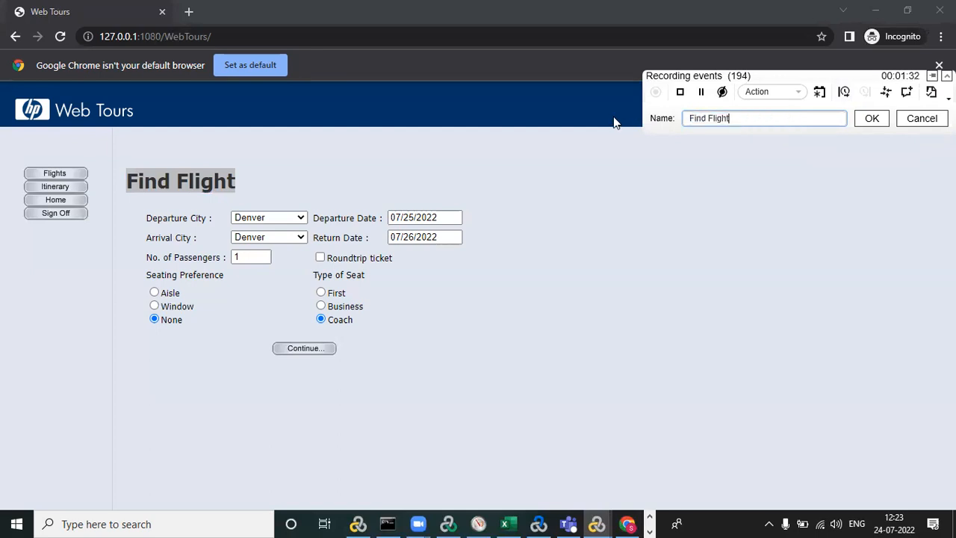
{"action": "left_click", "coordinate": [871, 120]}
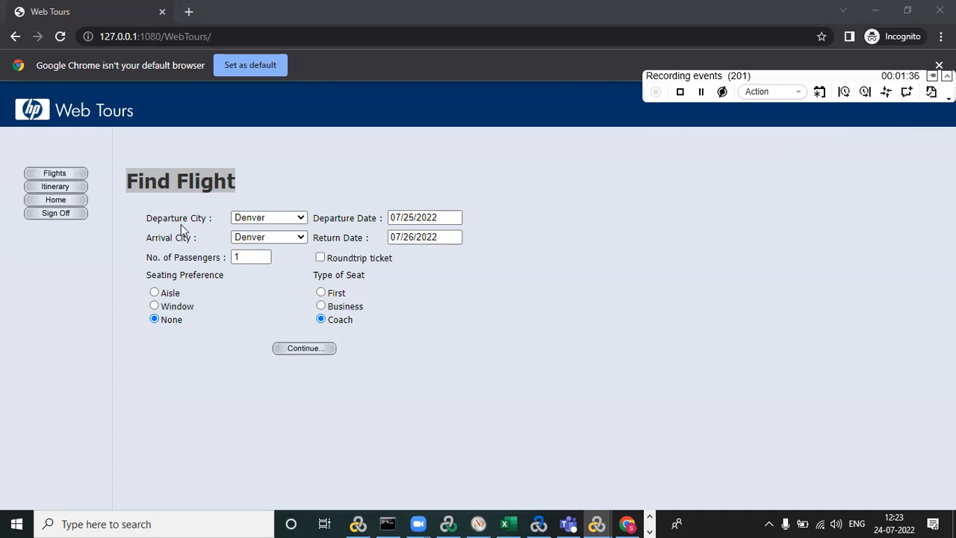
Set the departure city to London and the arrival city to Denver in the flight search form.
{"action": "left_click", "coordinate": [275, 220]}
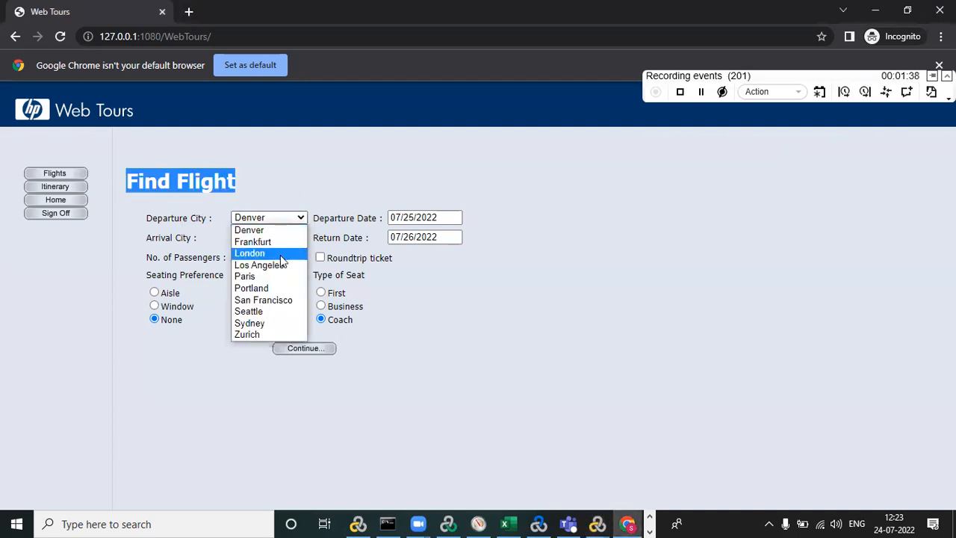
{"action": "left_click", "coordinate": [281, 251]}
{"action": "left_click", "coordinate": [298, 238]}
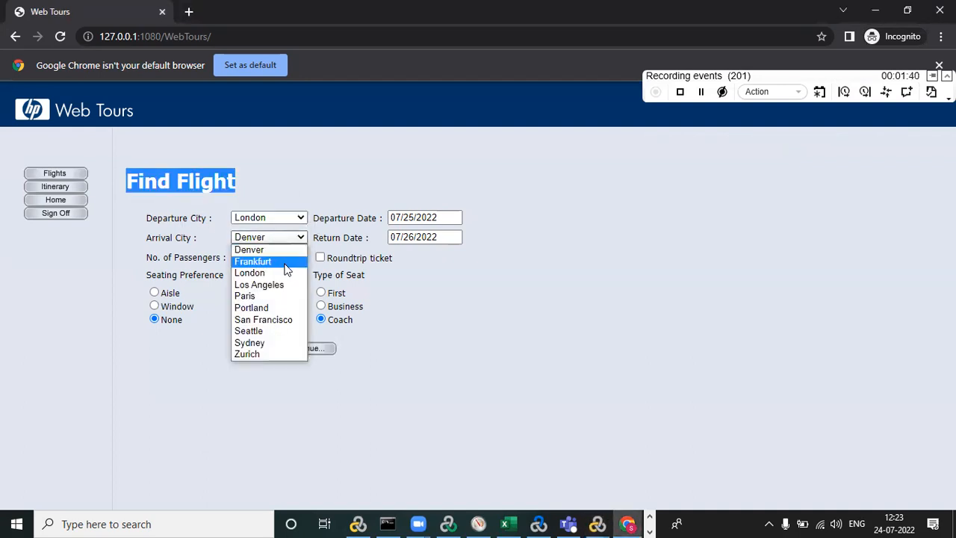
{"action": "left_click", "coordinate": [288, 254]}
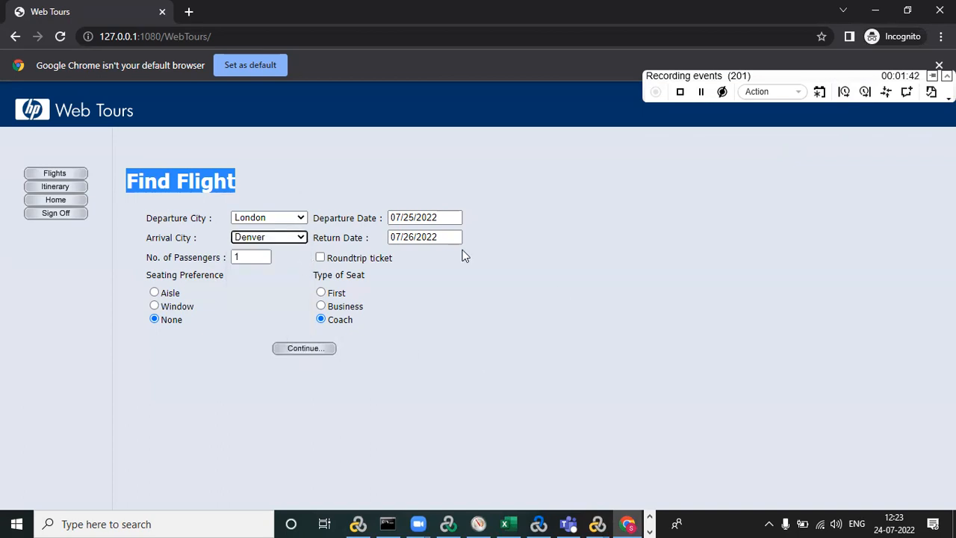
Set the departure date to 07/26/2022 and the return date to 07/29/2022.
{"action": "left_click", "coordinate": [418, 217]}
{"action": "key", "text": "BackSpace"}
{"action": "type", "text": "6"}
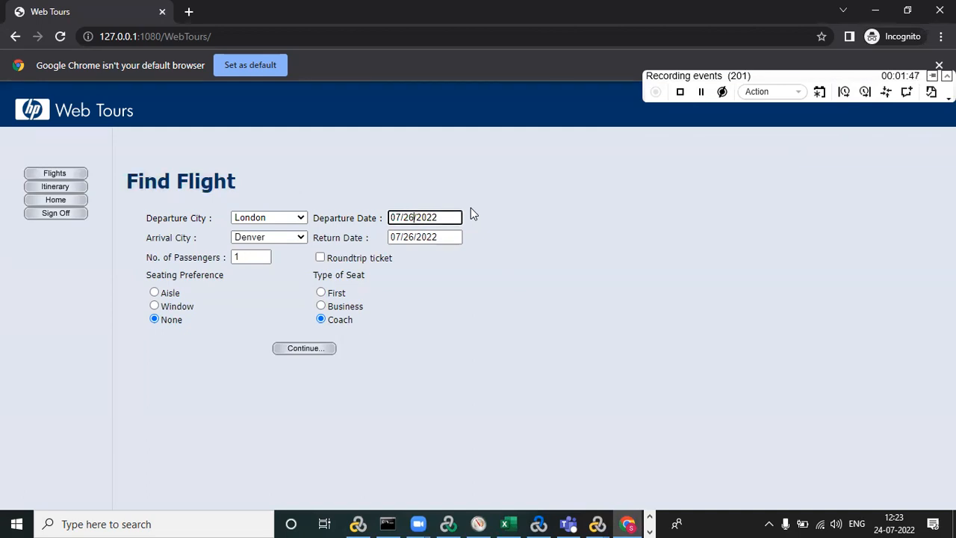
{"action": "left_click", "coordinate": [415, 237]}
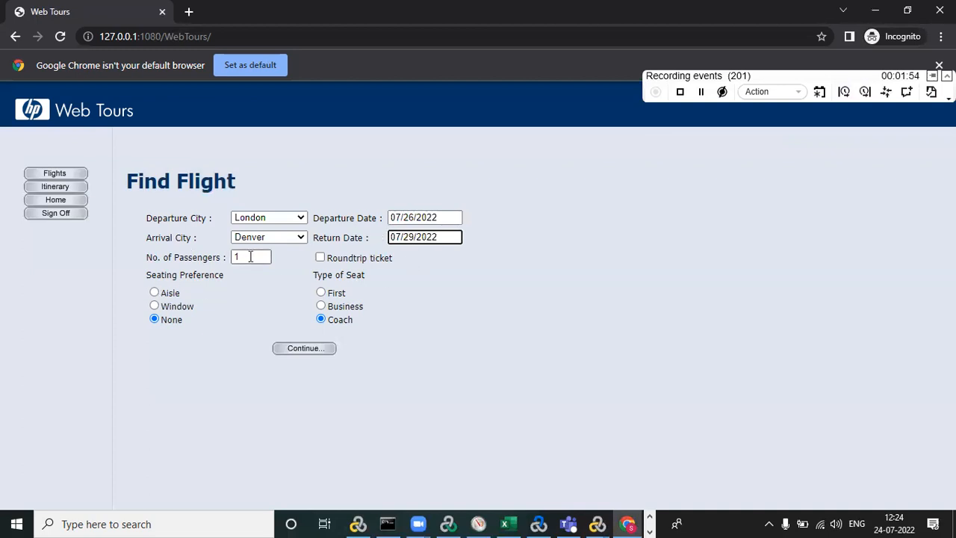
Choose a Window seating preference and Business seat type, and submit the flight search.
{"action": "left_click", "coordinate": [154, 307]}
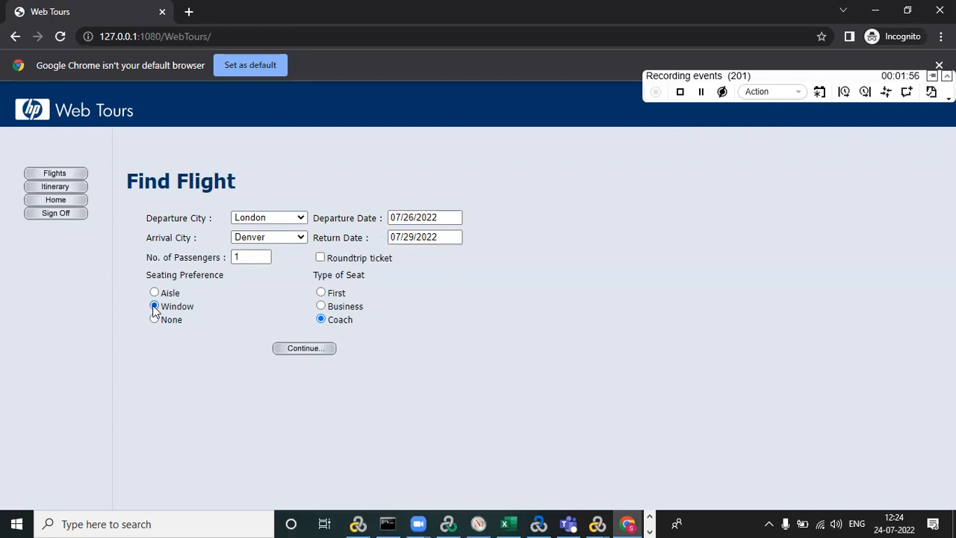
{"action": "left_click", "coordinate": [321, 307]}
{"action": "left_click", "coordinate": [303, 349]}
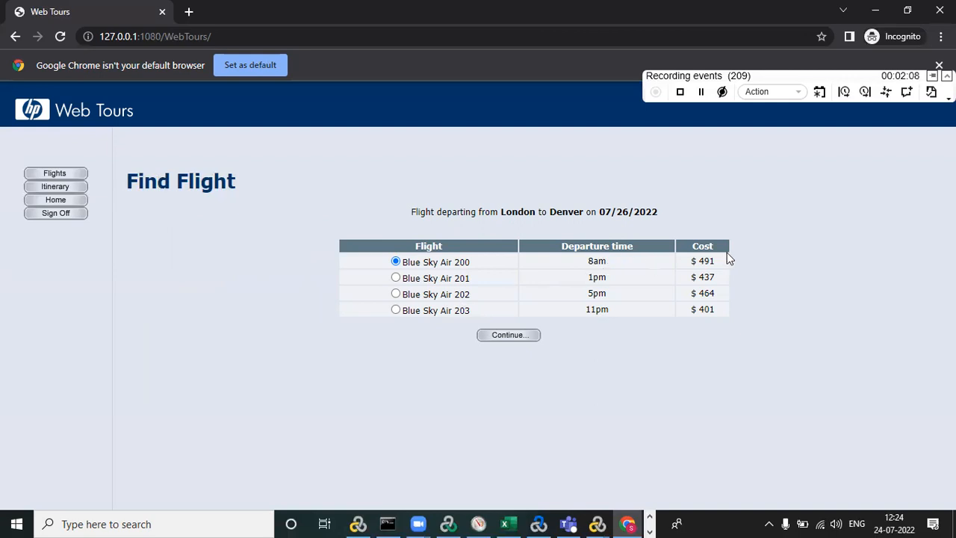
Choose the 5pm Blue Sky Air 202 flight and continue to the payment page.
{"action": "left_click", "coordinate": [395, 294]}
{"action": "left_click", "coordinate": [528, 340]}
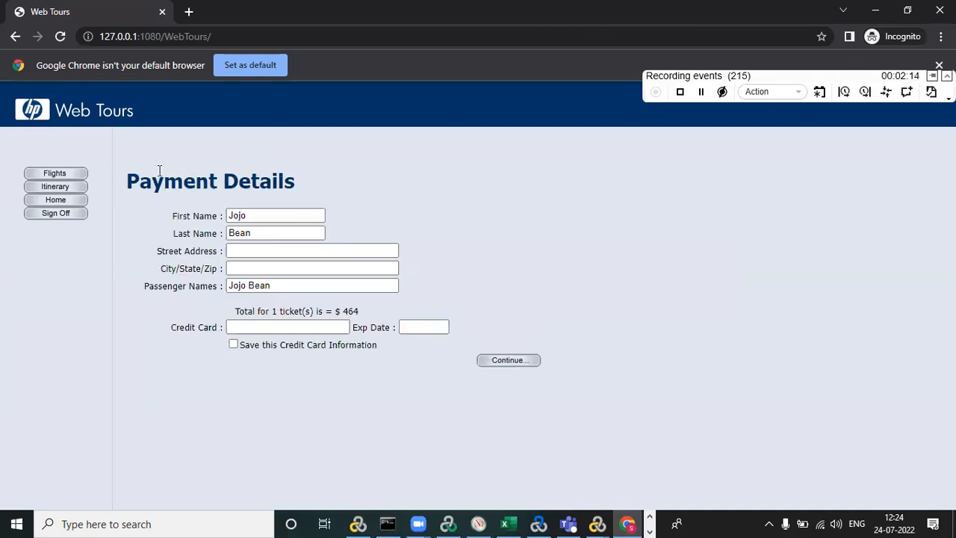
End the Find Flight transaction and begin one named Payment Details, using the text copied from the page heading.
{"action": "left_click_drag", "start_coordinate": [127, 182], "coordinate": [298, 182]}
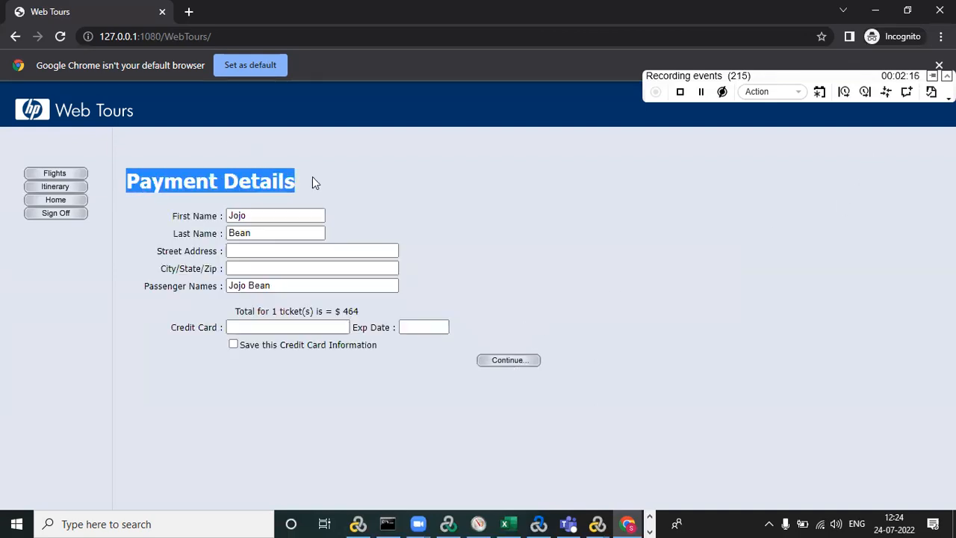
{"action": "left_click", "coordinate": [863, 92]}
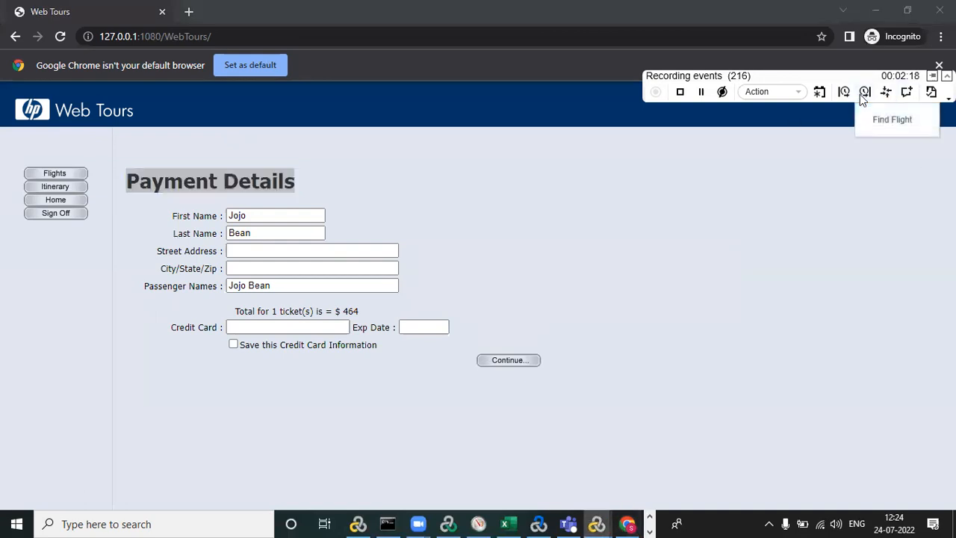
{"action": "left_click", "coordinate": [889, 122]}
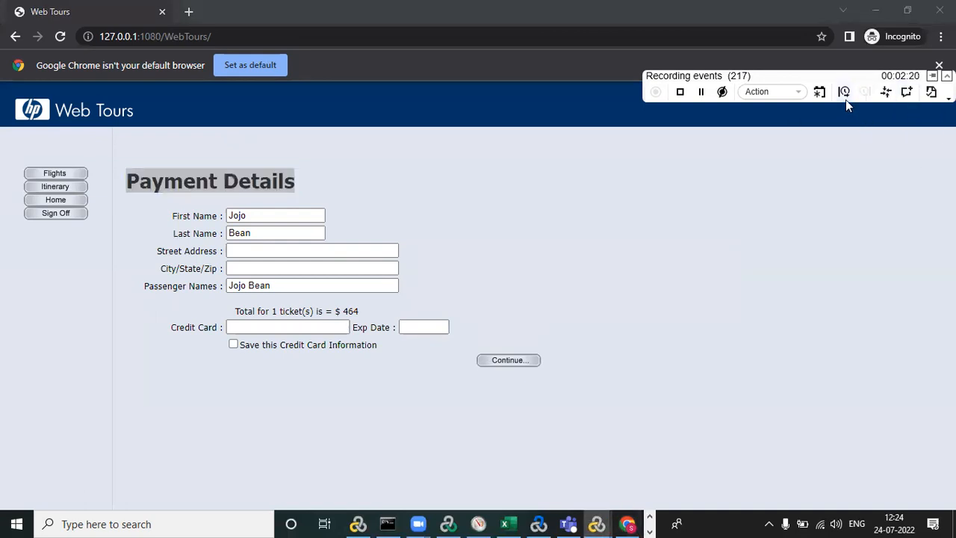
{"action": "left_click", "coordinate": [844, 92]}
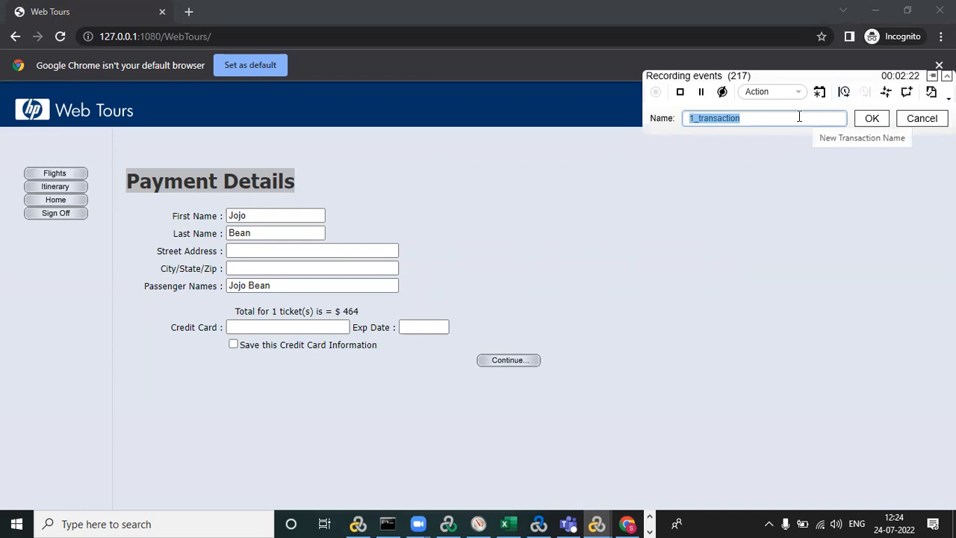
{"action": "type", "text": "Payment Details"}
{"action": "left_click", "coordinate": [860, 121]}
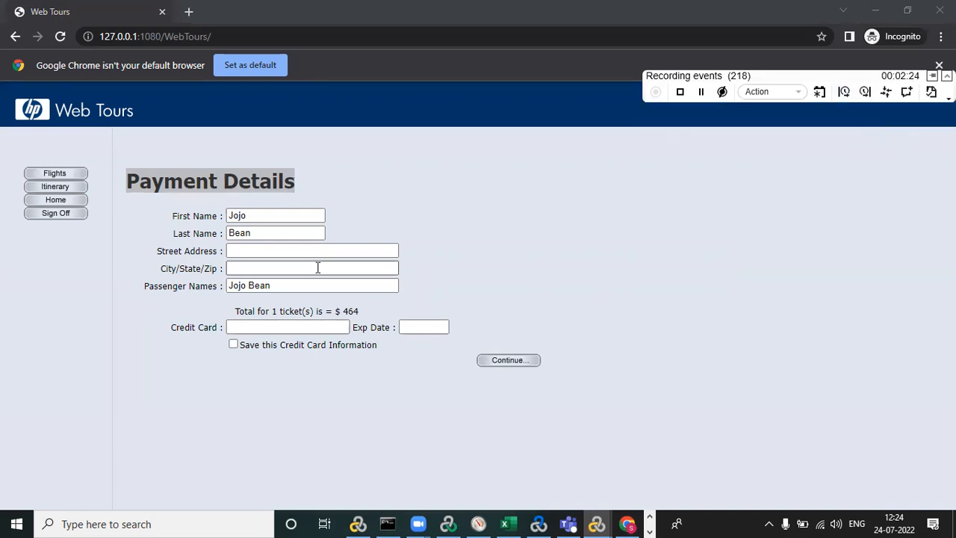
Fill in the passenger's street address and city in the payment form.
{"action": "left_click", "coordinate": [243, 251]}
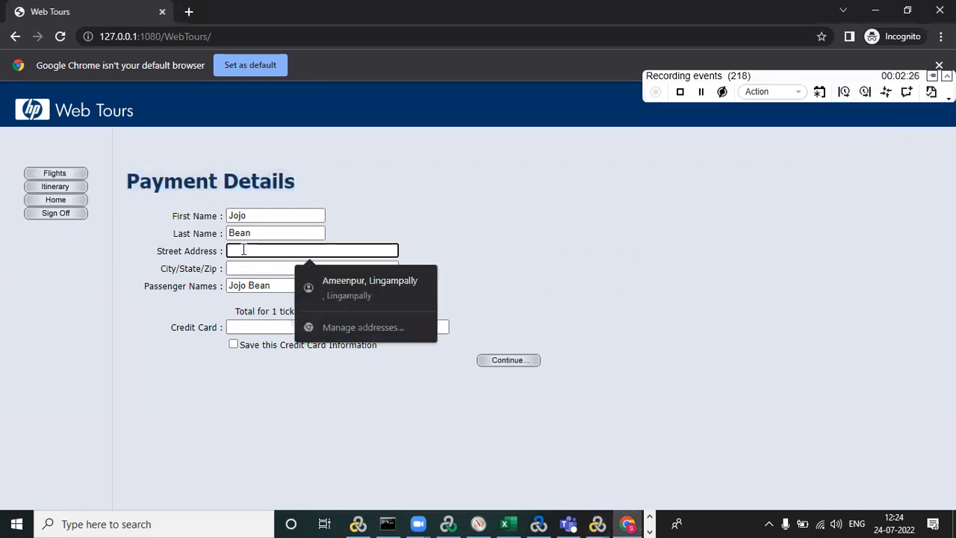
{"action": "type", "text": "K"}
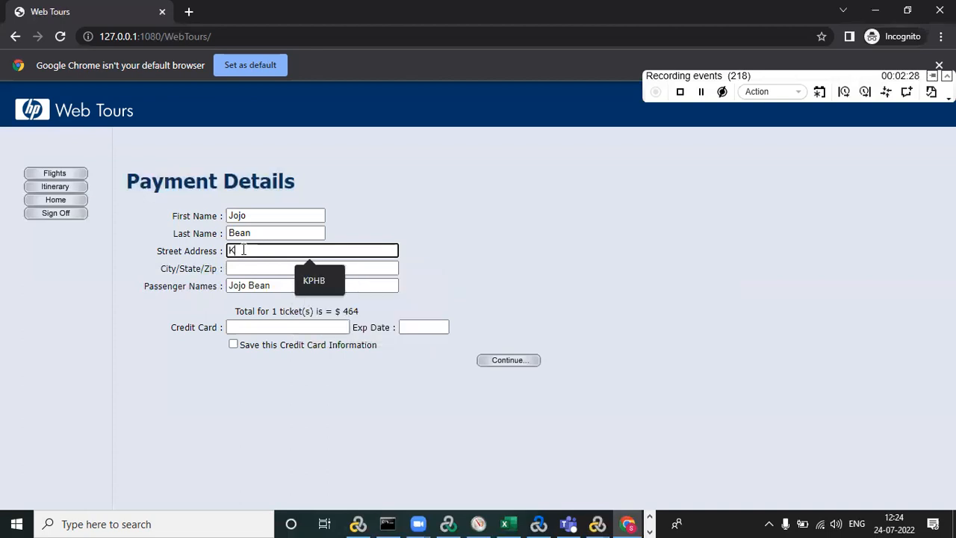
{"action": "type", "text": "PHB"}
{"action": "left_click", "coordinate": [244, 269]}
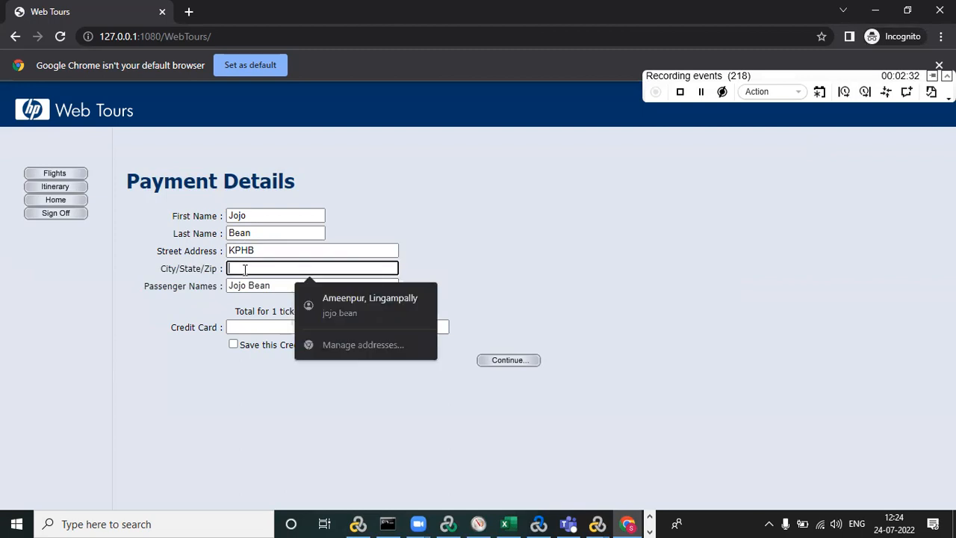
{"action": "type", "text": "H"}
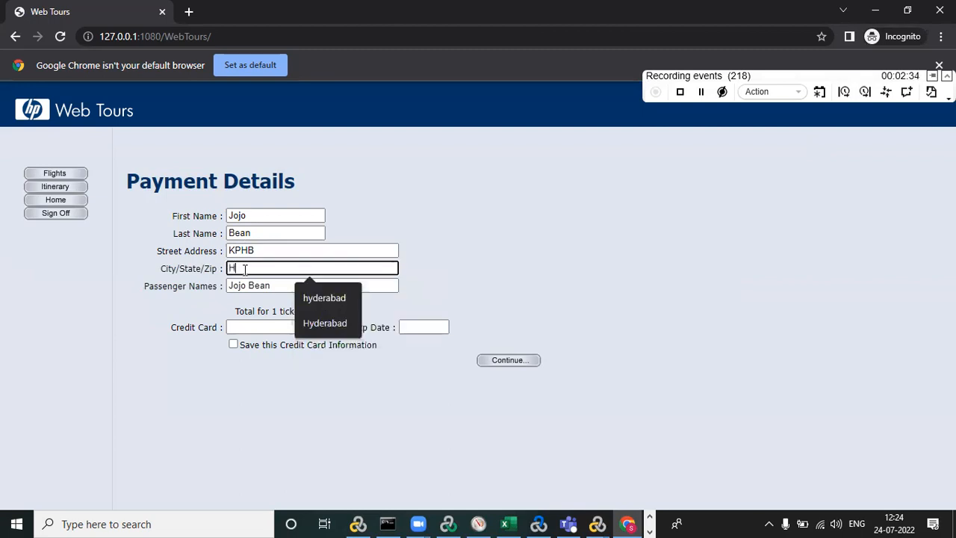
{"action": "type", "text": "yderabad"}
Enter the credit card number and its expiry date, and submit the payment details.
{"action": "left_click", "coordinate": [251, 327]}
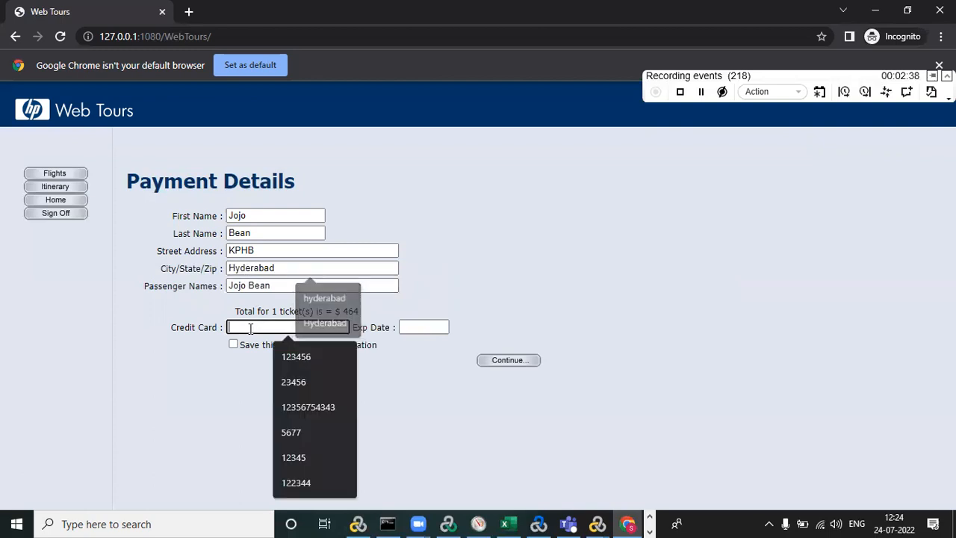
{"action": "type", "text": "66478578"}
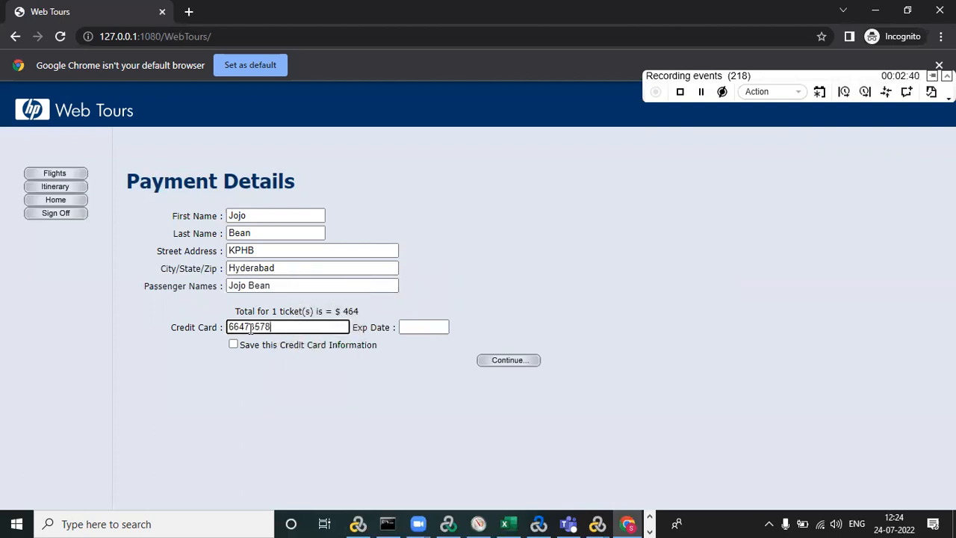
{"action": "left_click", "coordinate": [423, 327]}
{"action": "type", "text": "01/24"}
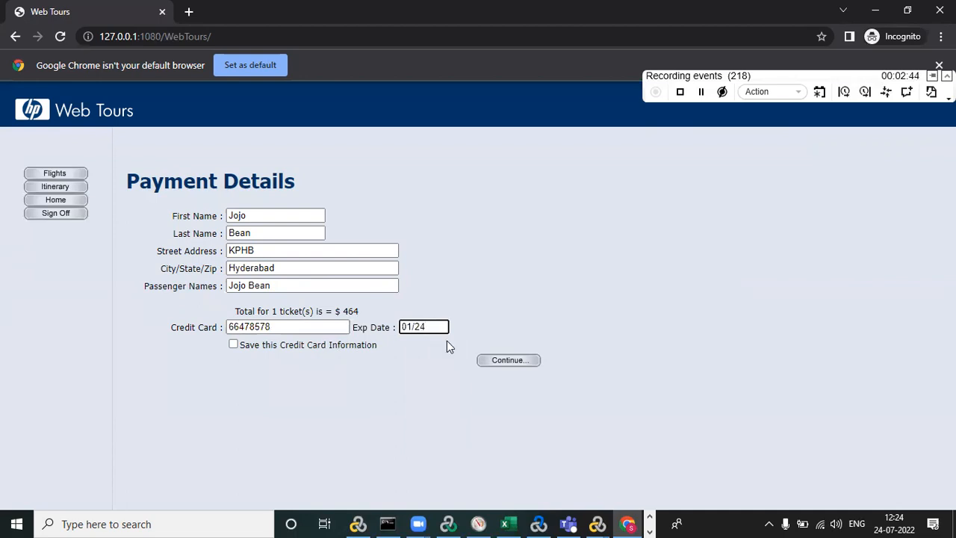
{"action": "left_click", "coordinate": [523, 361]}
{"action": "left_click", "coordinate": [523, 361]}
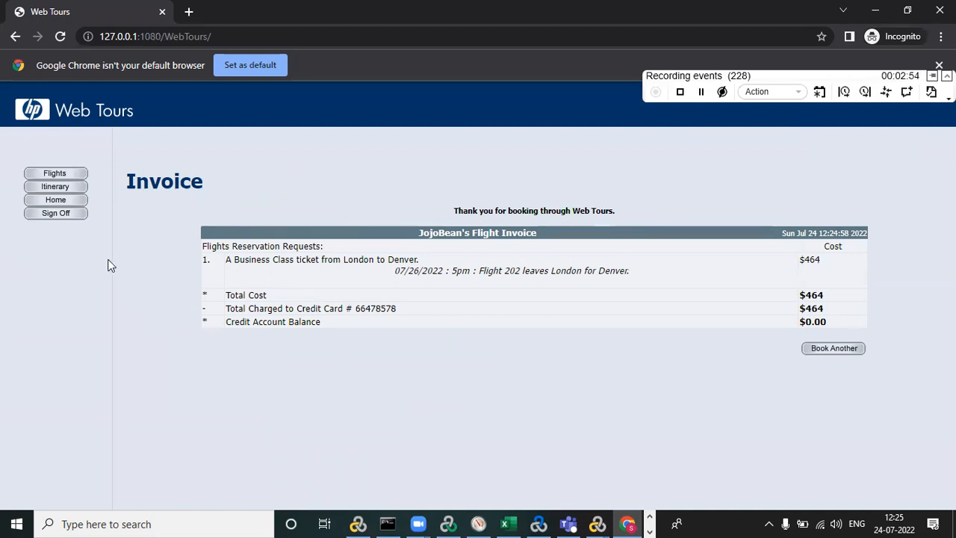
End the Payment Details transaction and begin a new transaction named SignOff.
{"action": "left_click", "coordinate": [865, 91]}
{"action": "left_click", "coordinate": [880, 120]}
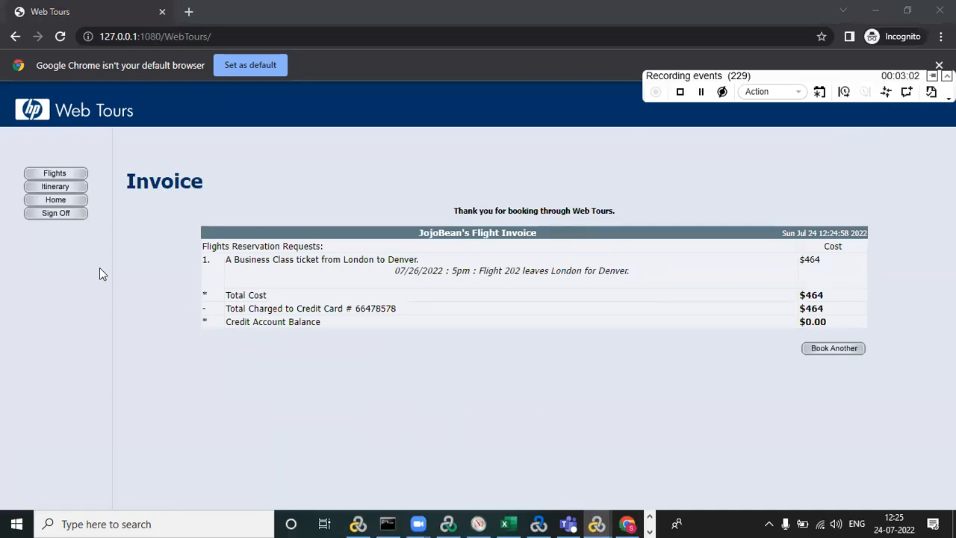
{"action": "left_click", "coordinate": [843, 91]}
{"action": "type", "text": "S"}
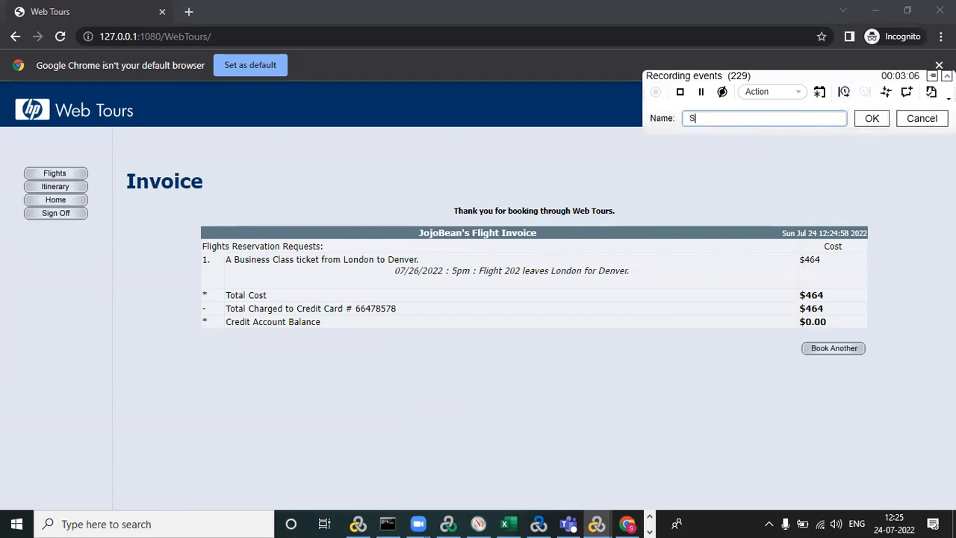
{"action": "type", "text": "ignOf"}
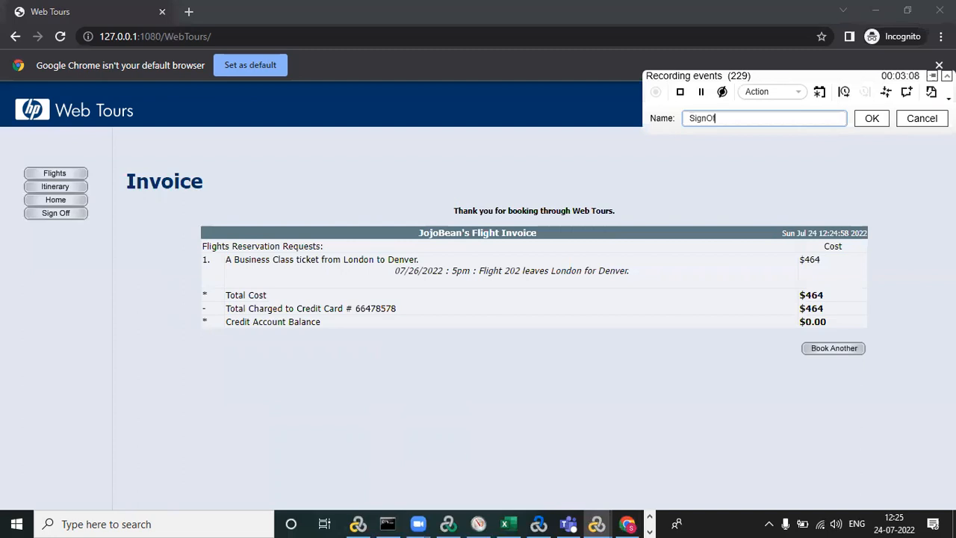
{"action": "type", "text": "f"}
{"action": "left_click", "coordinate": [872, 117]}
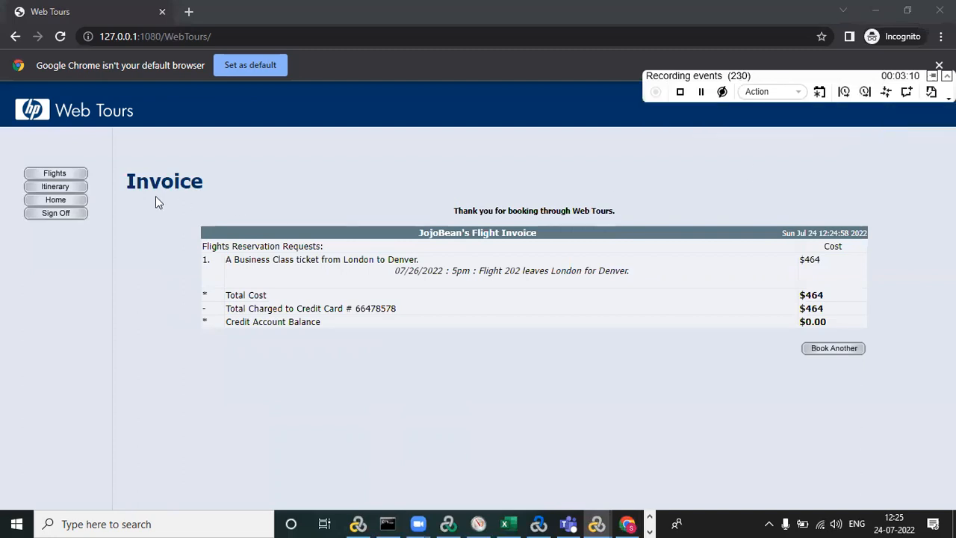
Sign off from Web Tours, end the SignOff transaction and stop the recording.
{"action": "left_click", "coordinate": [54, 216]}
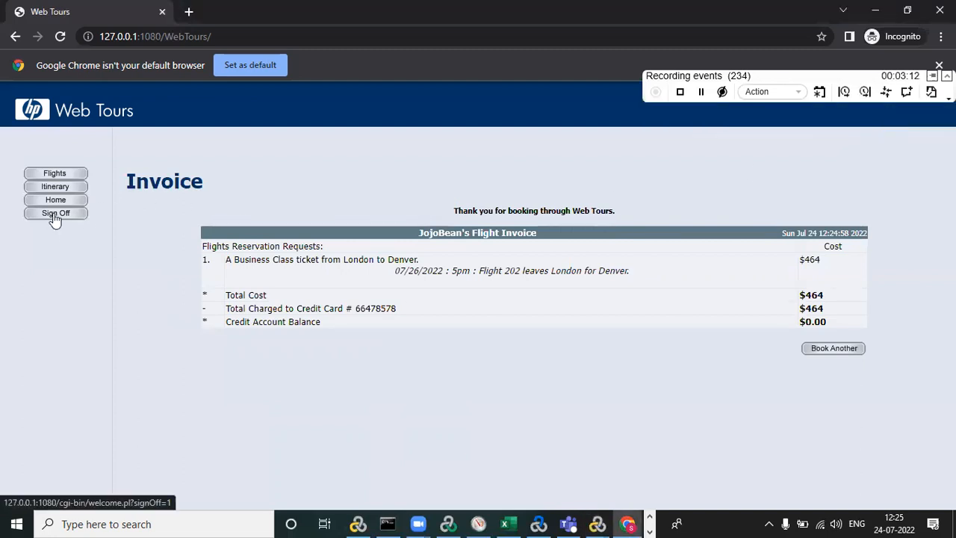
{"action": "left_click", "coordinate": [864, 95]}
{"action": "left_click", "coordinate": [878, 120]}
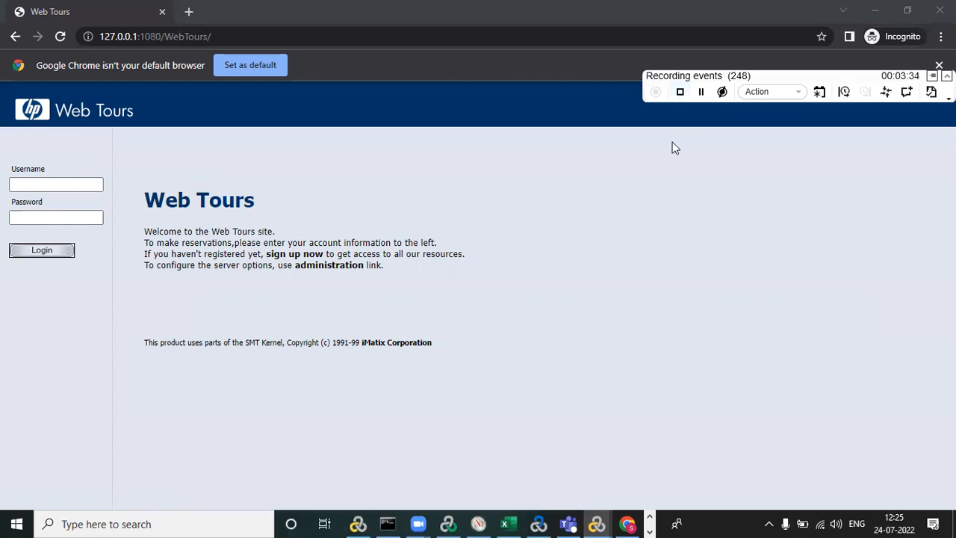
{"action": "left_click", "coordinate": [679, 92]}
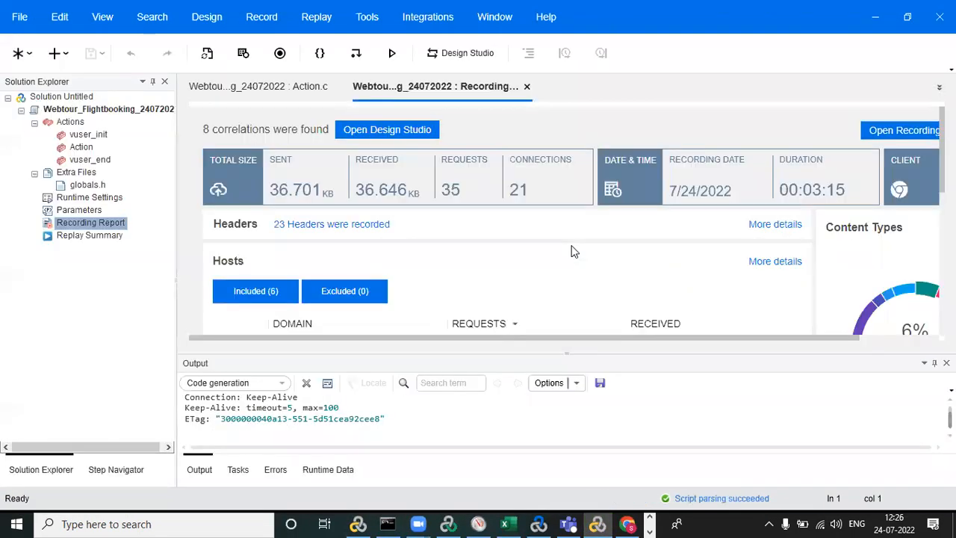
Exclude the googleapis.com and google.com hosts in the recording report and regenerate the script.
{"action": "scroll", "coordinate": [762, 241], "scroll_direction": "down", "scroll_amount": 3}
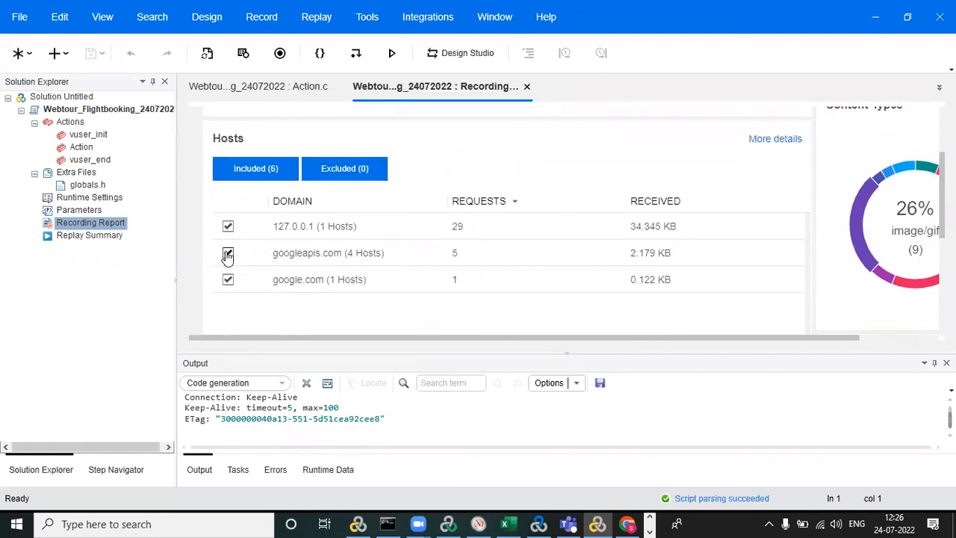
{"action": "left_click", "coordinate": [228, 254]}
{"action": "left_click", "coordinate": [228, 279]}
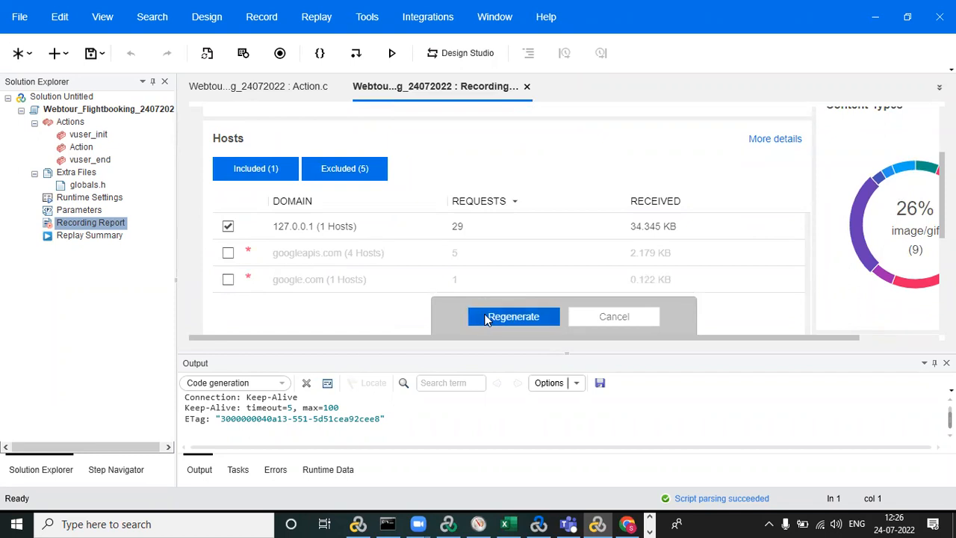
{"action": "left_click", "coordinate": [488, 318]}
{"action": "left_click", "coordinate": [559, 290]}
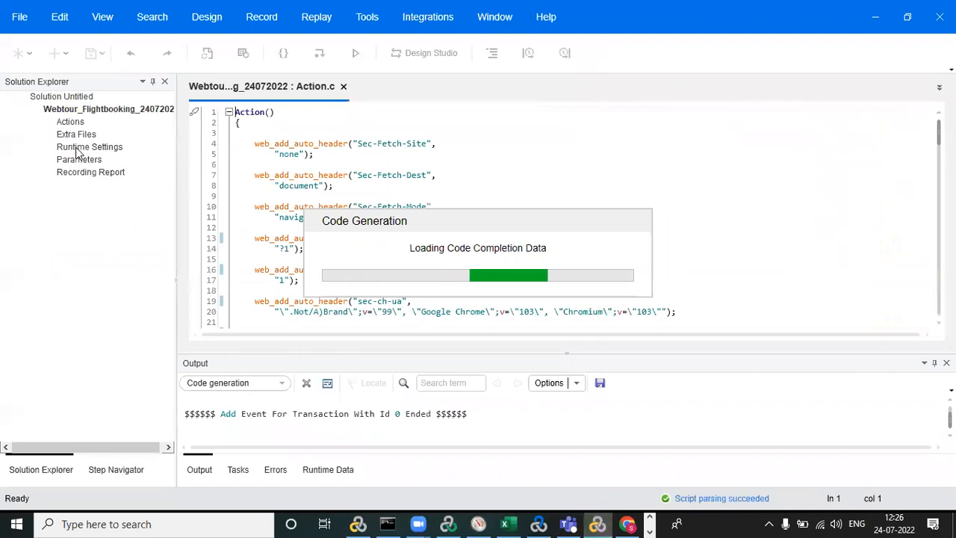
Examine the generated Action script, especially the start and end markers of the recorded transactions such as Login and ClickOnFlights.
{"action": "left_click", "coordinate": [79, 148]}
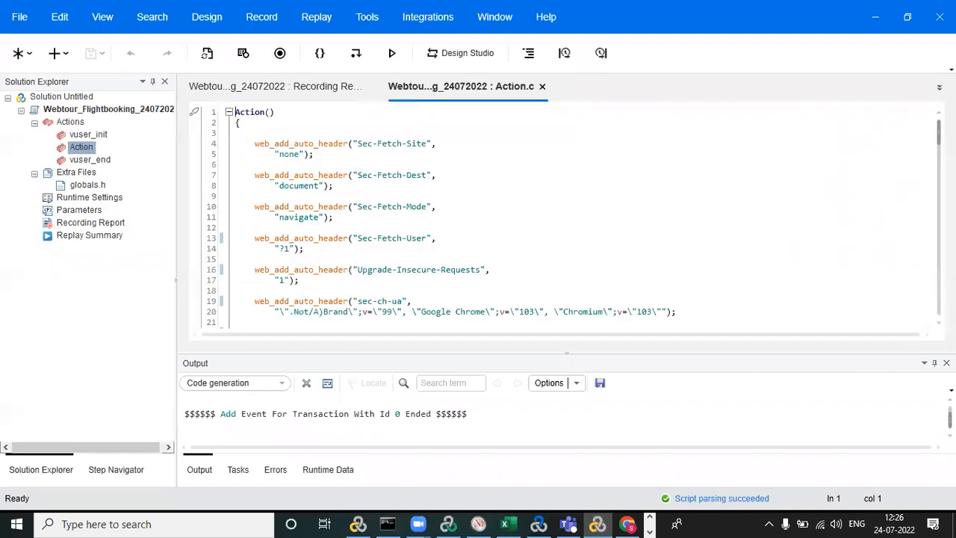
{"action": "scroll", "coordinate": [574, 216], "scroll_direction": "down", "scroll_amount": 18}
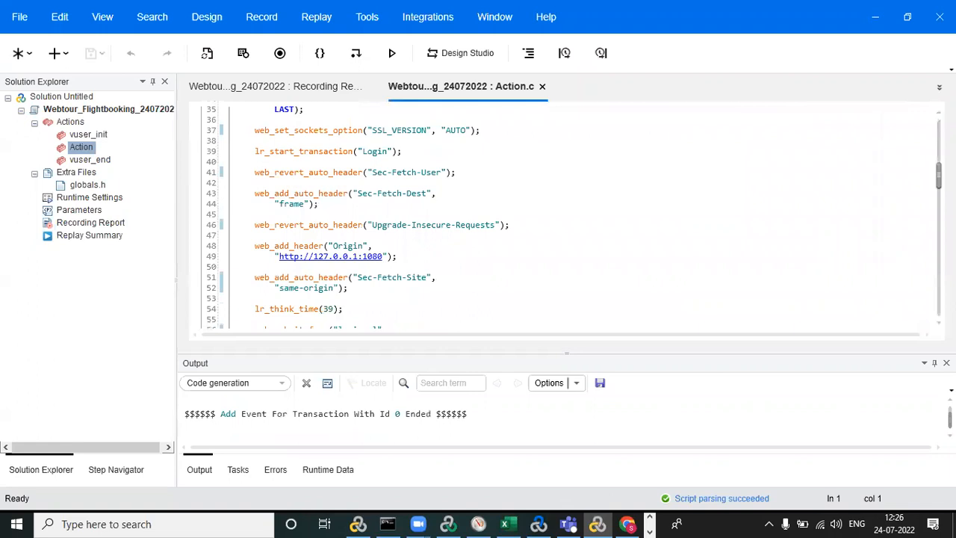
{"action": "scroll", "coordinate": [933, 290], "scroll_direction": "down", "scroll_amount": 20}
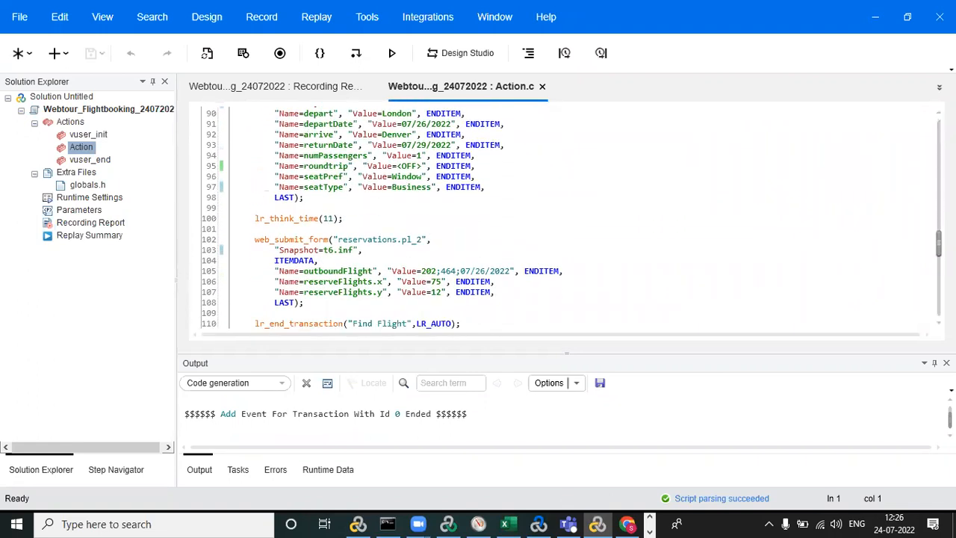
{"action": "scroll", "coordinate": [932, 289], "scroll_direction": "down", "scroll_amount": 5}
{"action": "scroll", "coordinate": [932, 290], "scroll_direction": "up", "scroll_amount": 16}
{"action": "scroll", "coordinate": [572, 219], "scroll_direction": "up", "scroll_amount": 4}
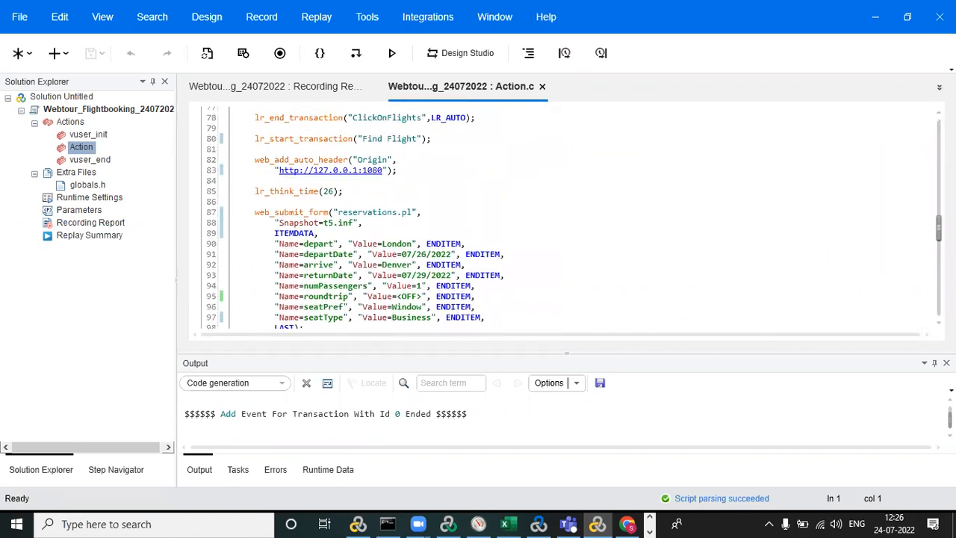
{"action": "scroll", "coordinate": [929, 205], "scroll_direction": "up", "scroll_amount": 13}
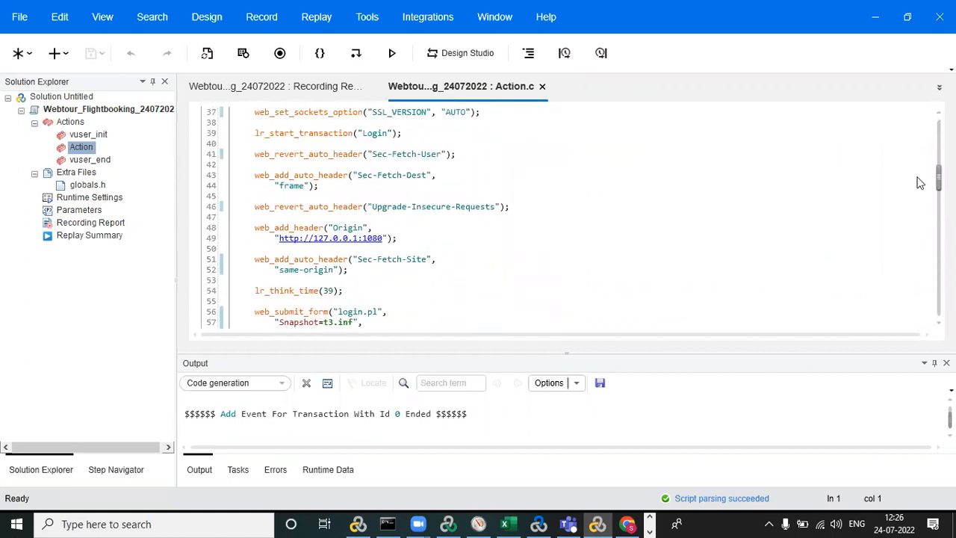
{"action": "scroll", "coordinate": [920, 185], "scroll_direction": "down", "scroll_amount": 1}
{"action": "scroll", "coordinate": [927, 198], "scroll_direction": "down", "scroll_amount": 5}
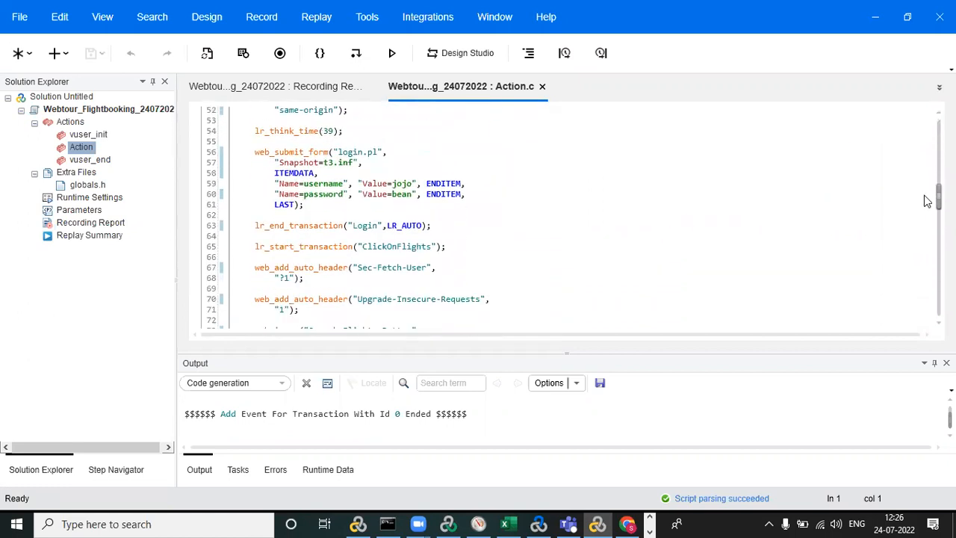
{"action": "scroll", "coordinate": [933, 198], "scroll_direction": "up", "scroll_amount": 3}
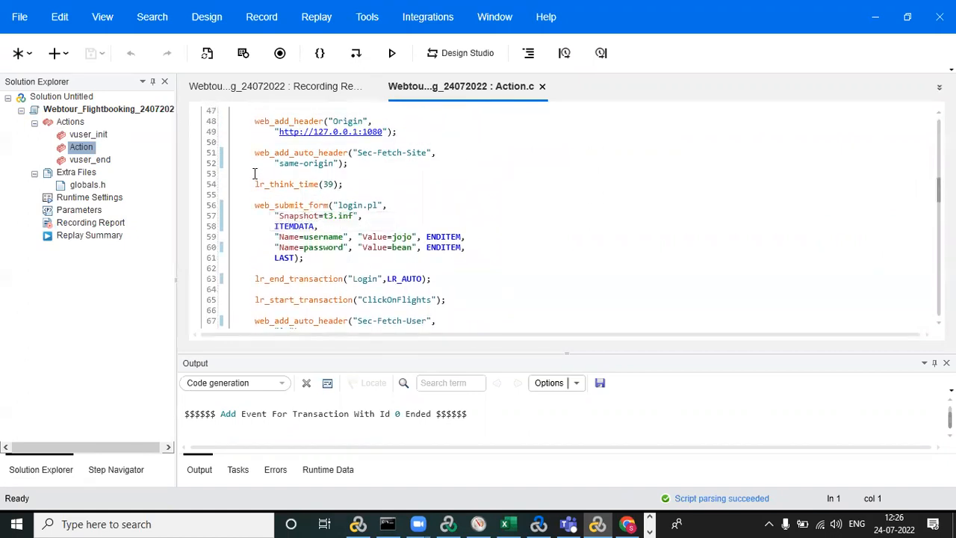
{"action": "left_click_drag", "start_coordinate": [239, 279], "coordinate": [464, 277]}
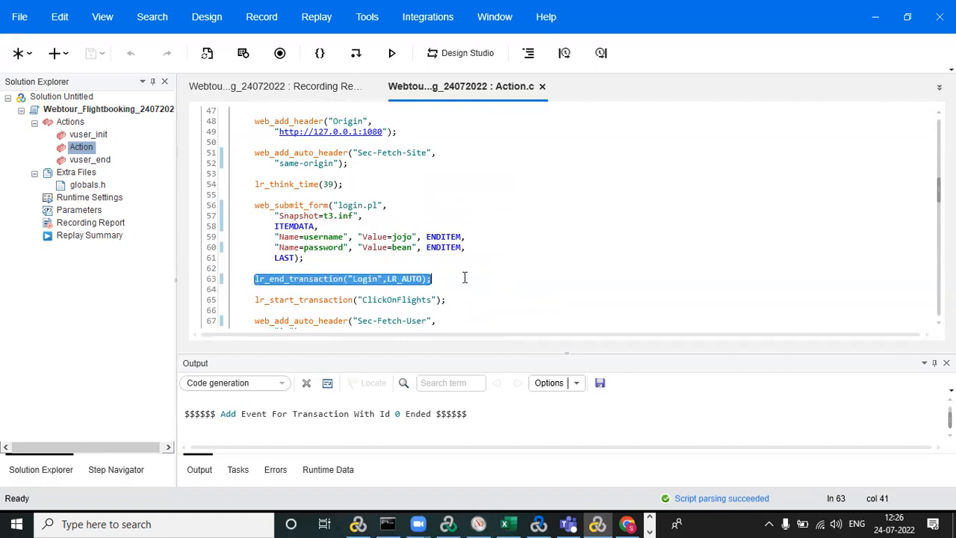
{"action": "left_click_drag", "start_coordinate": [250, 300], "coordinate": [454, 301]}
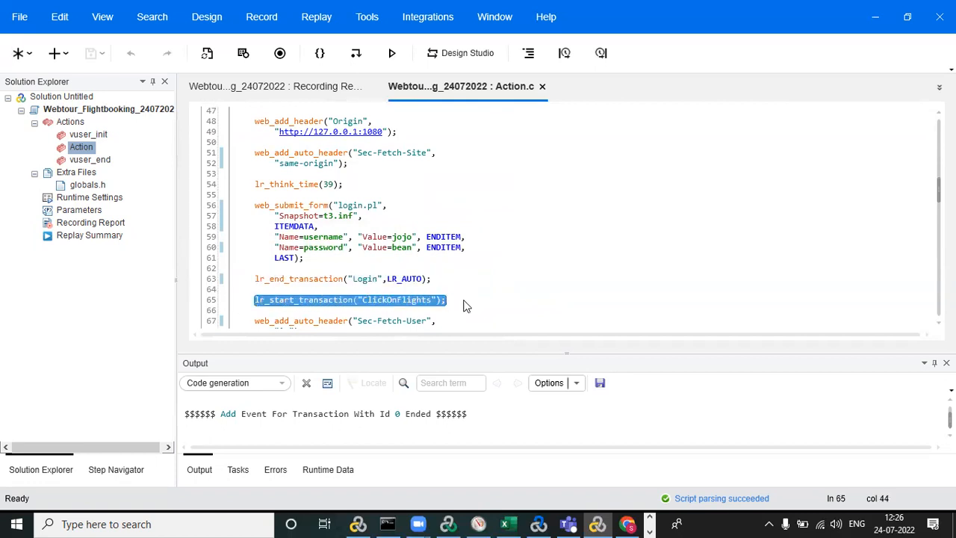
In the recording options, set the HTML-based script type to a script containing explicit URLs only and apply it.
{"action": "left_click", "coordinate": [252, 16]}
{"action": "left_click", "coordinate": [284, 100]}
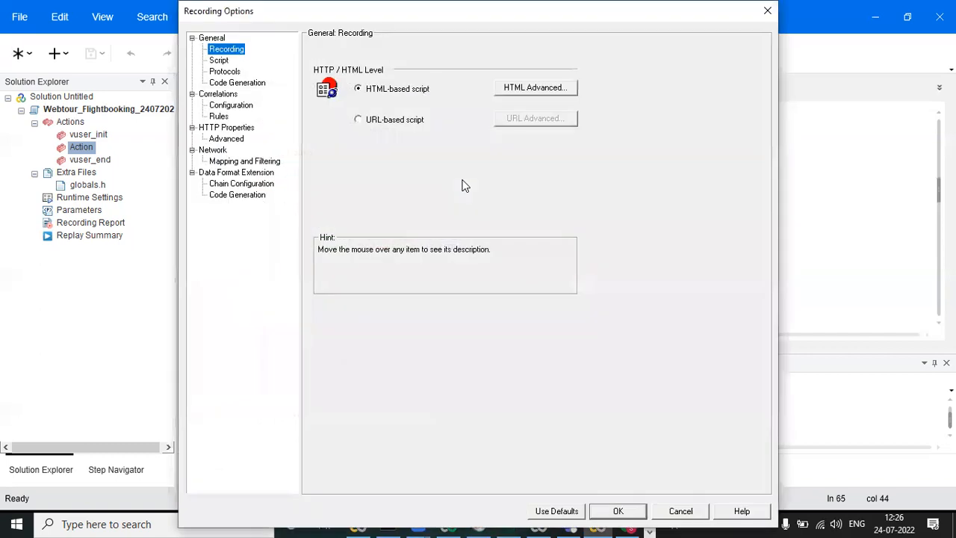
{"action": "left_click", "coordinate": [556, 88]}
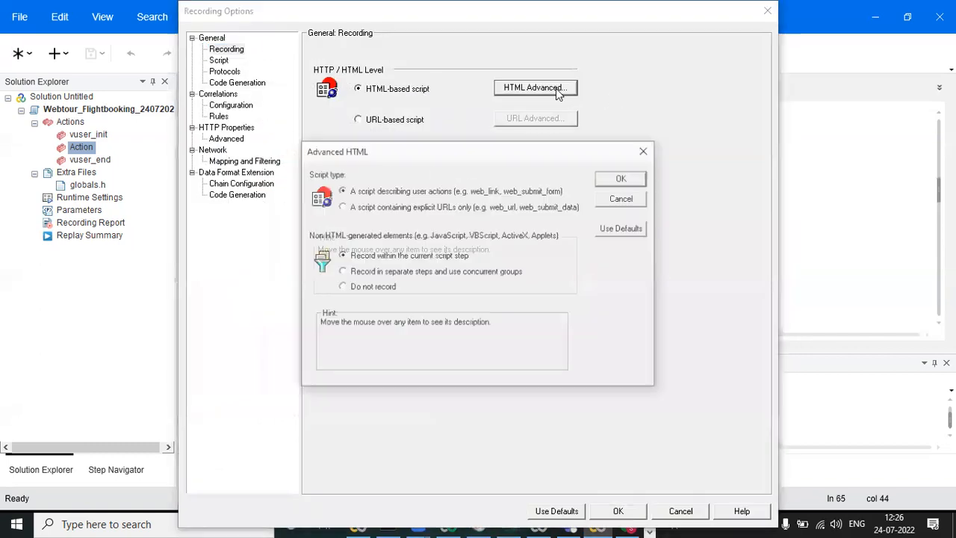
{"action": "left_click", "coordinate": [360, 208]}
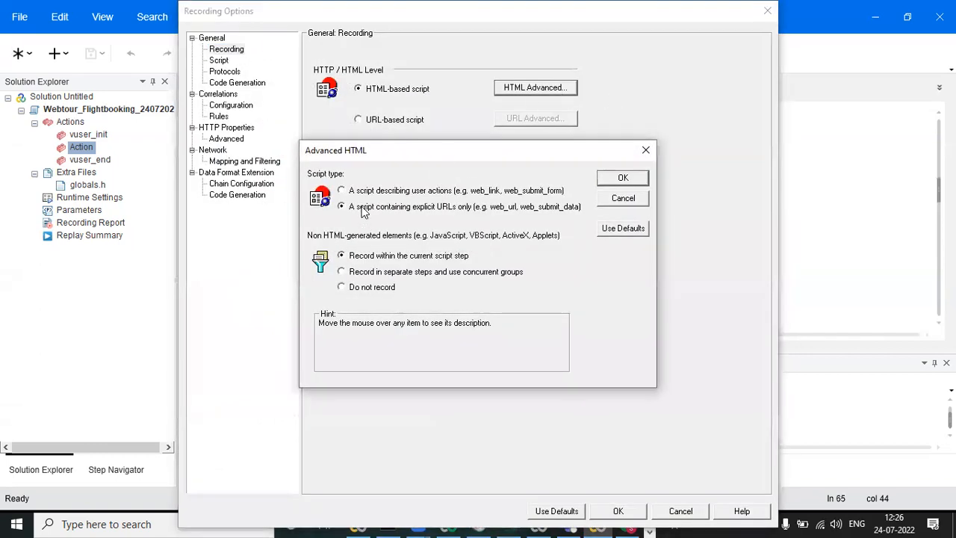
{"action": "left_click", "coordinate": [623, 178]}
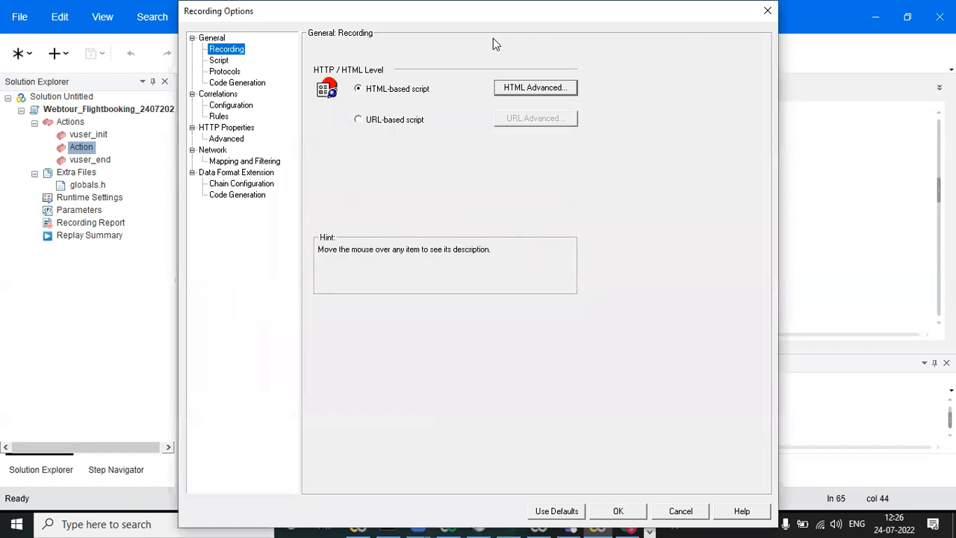
{"action": "left_click_drag", "start_coordinate": [471, 18], "coordinate": [212, 18]}
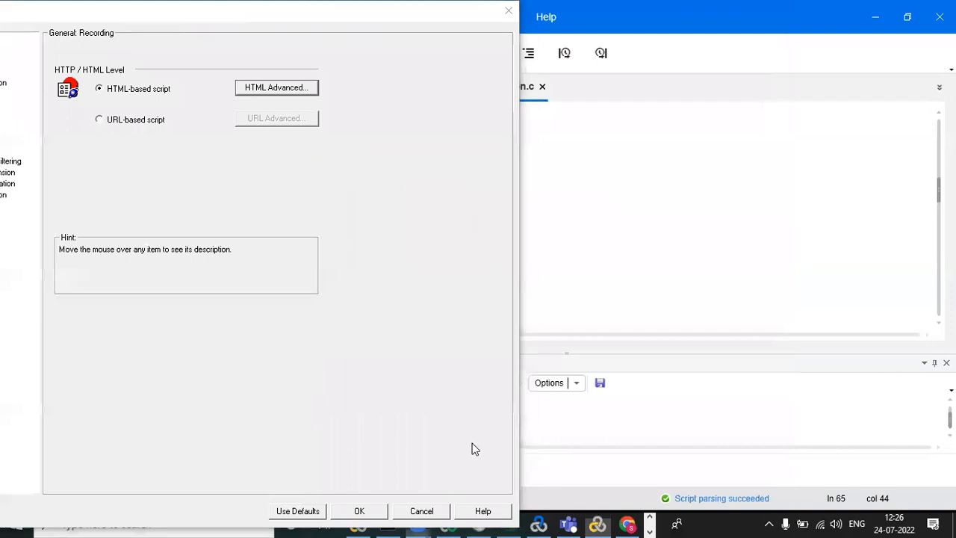
{"action": "left_click", "coordinate": [360, 511]}
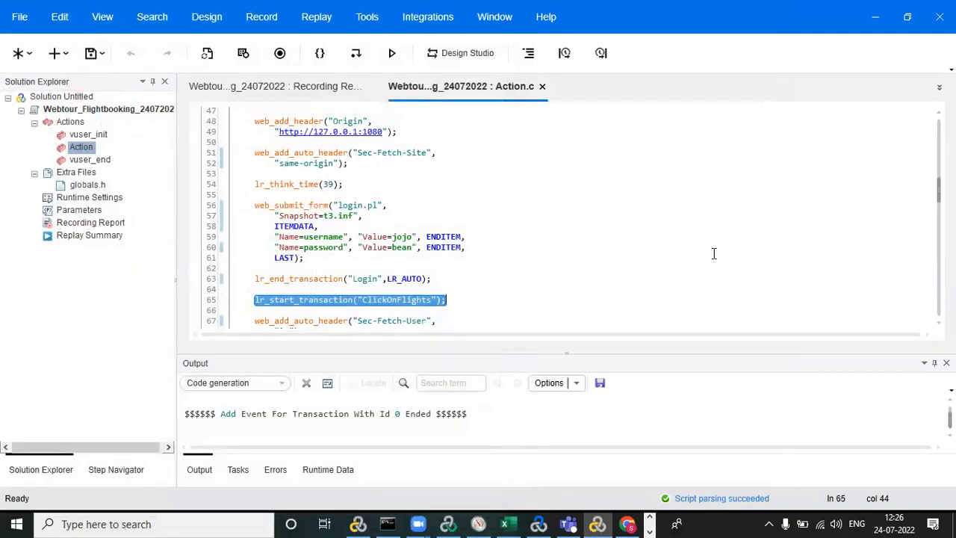
Regenerate the flight booking script with the updated recording options.
{"action": "left_click", "coordinate": [261, 17]}
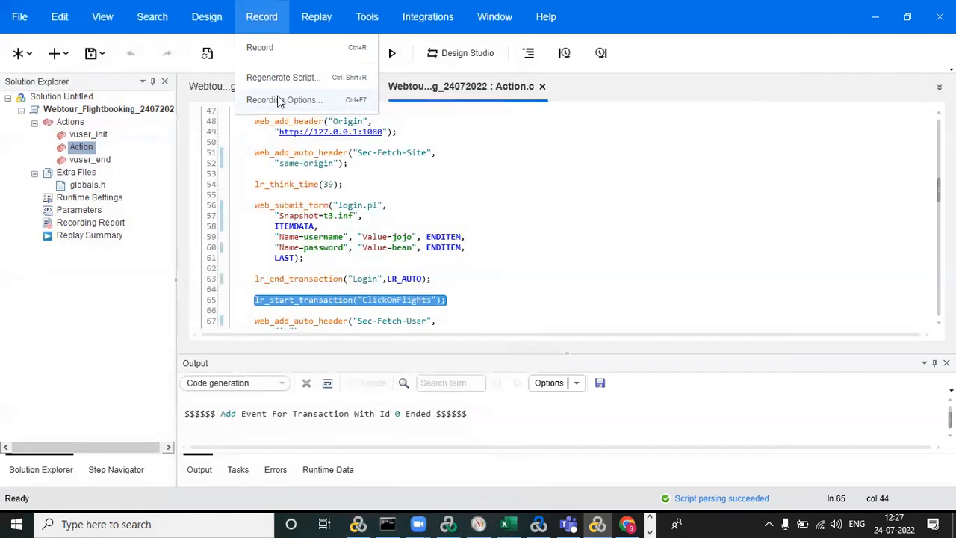
{"action": "left_click", "coordinate": [208, 55]}
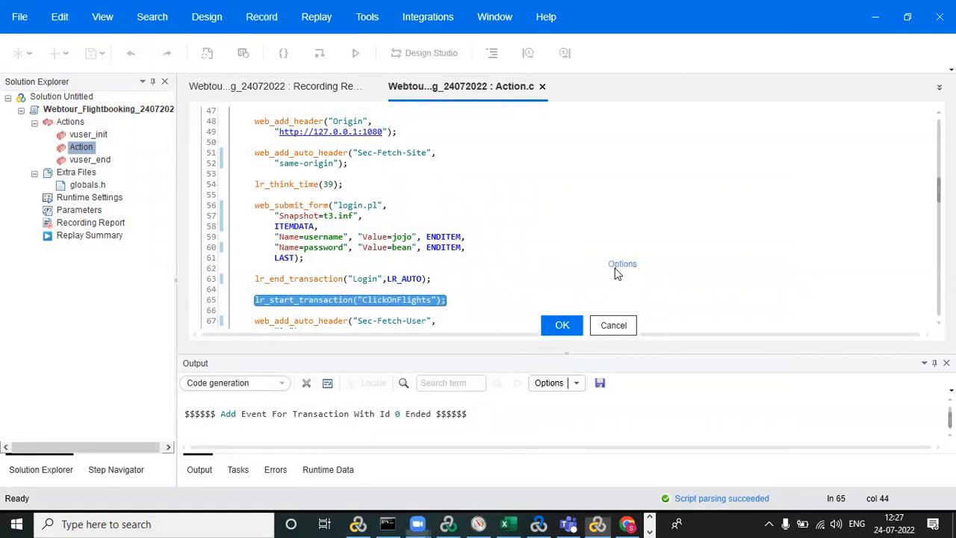
{"action": "left_click", "coordinate": [562, 325]}
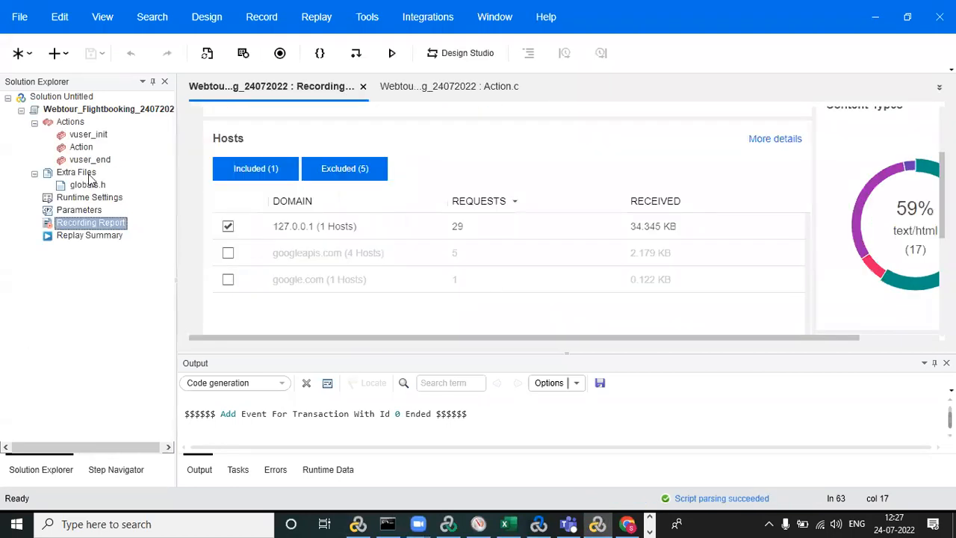
Examine the regenerated Action script's Login transaction, its web_submit_data login request, and the start of the ClickOnFlights transaction.
{"action": "double_click", "coordinate": [81, 146]}
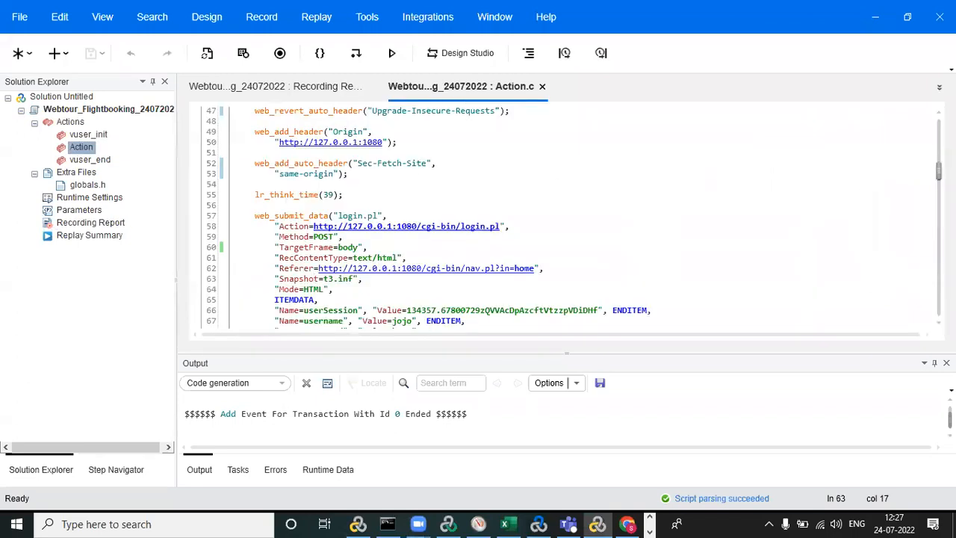
{"action": "scroll", "coordinate": [929, 163], "scroll_direction": "up", "scroll_amount": 7}
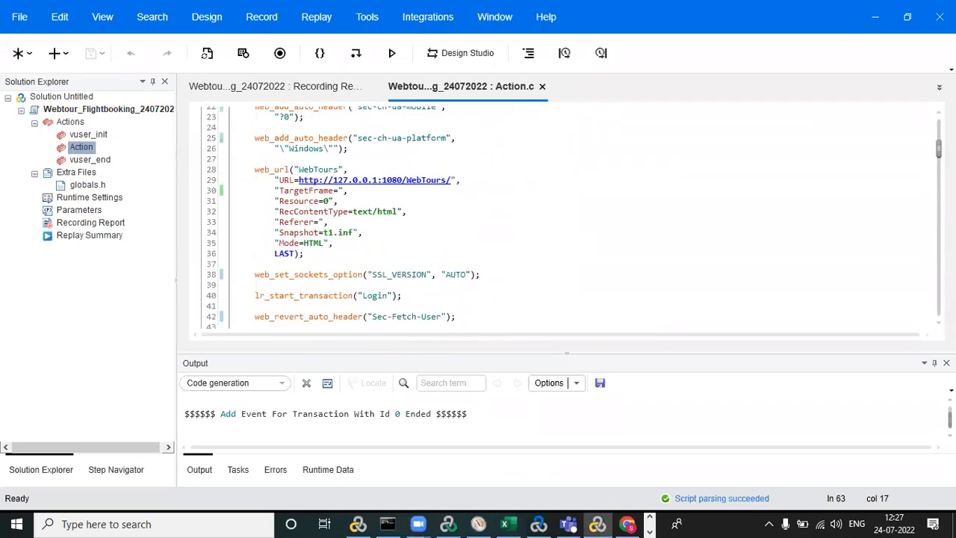
{"action": "scroll", "coordinate": [575, 218], "scroll_direction": "down", "scroll_amount": 8}
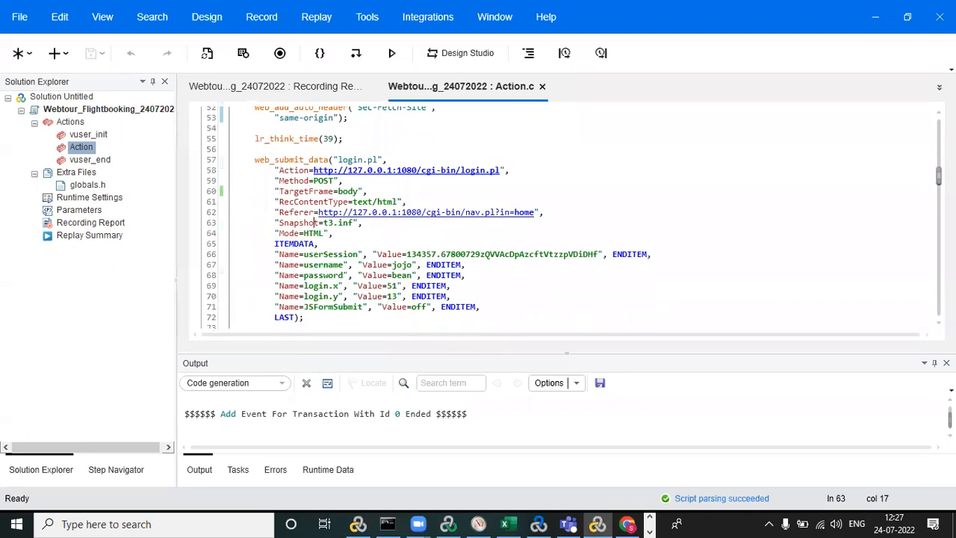
{"action": "scroll", "coordinate": [574, 217], "scroll_direction": "up", "scroll_amount": 1}
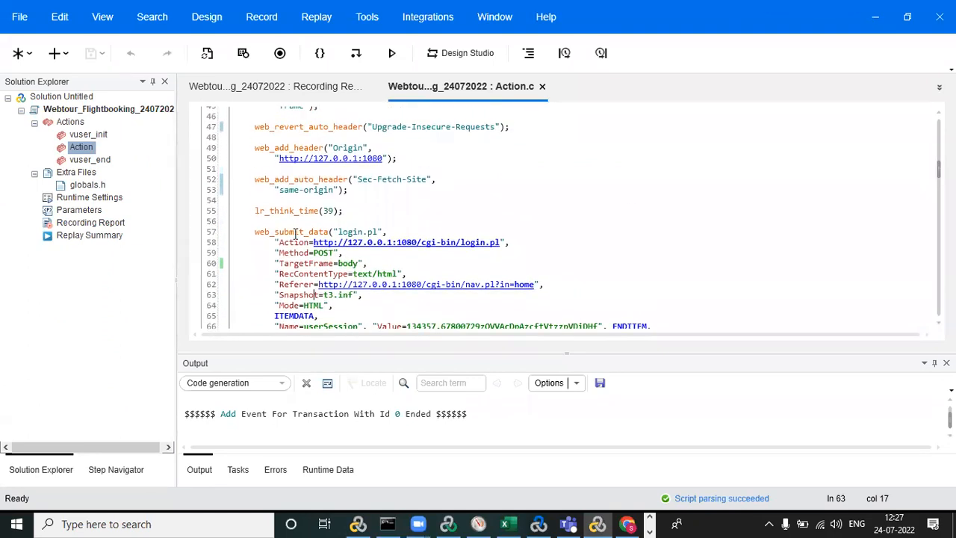
{"action": "left_click_drag", "start_coordinate": [237, 232], "coordinate": [334, 233]}
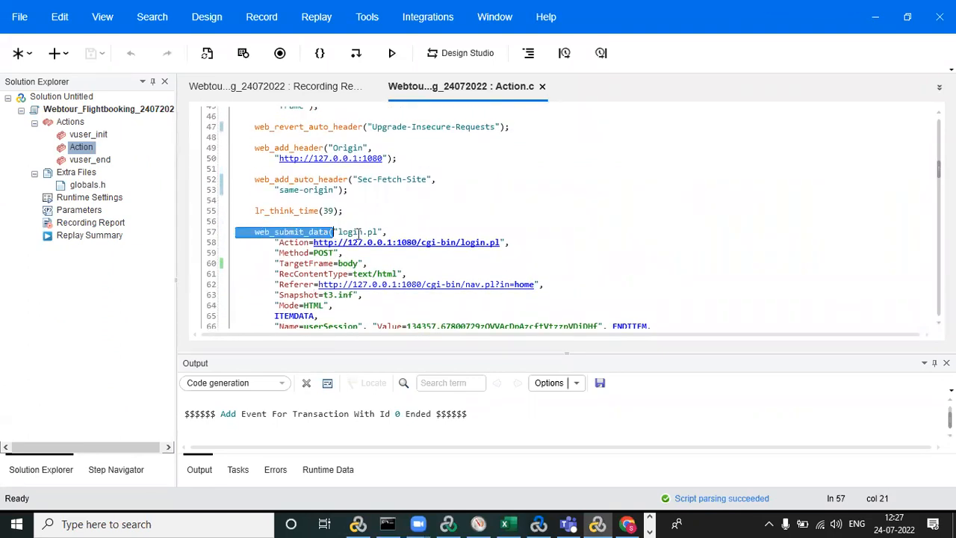
{"action": "scroll", "coordinate": [819, 190], "scroll_direction": "down", "scroll_amount": 3}
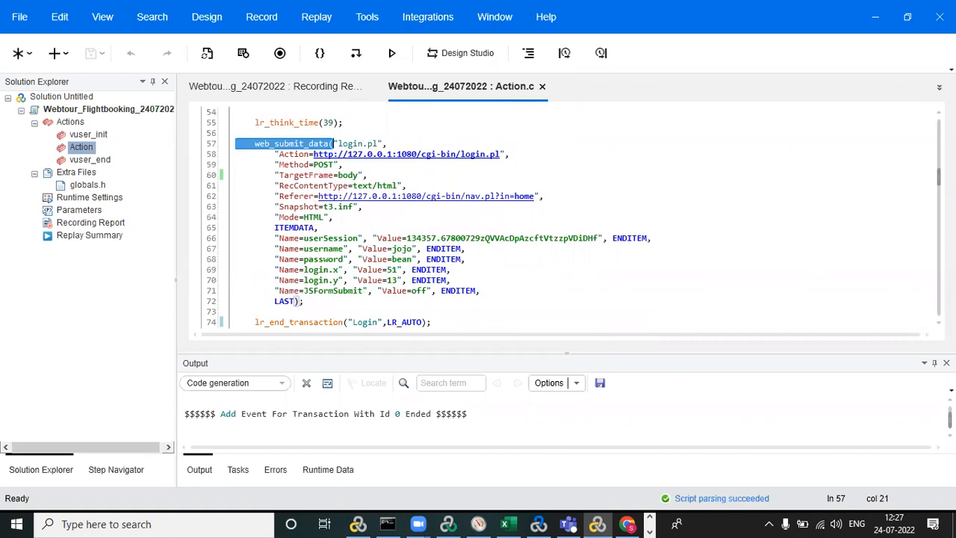
{"action": "scroll", "coordinate": [255, 209], "scroll_direction": "down", "scroll_amount": 4}
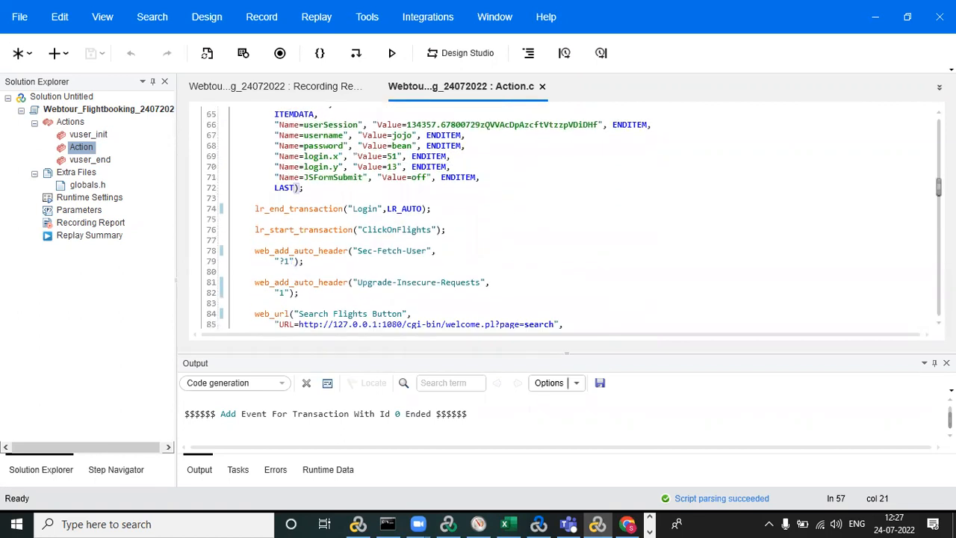
{"action": "left_click_drag", "start_coordinate": [247, 206], "coordinate": [440, 209]}
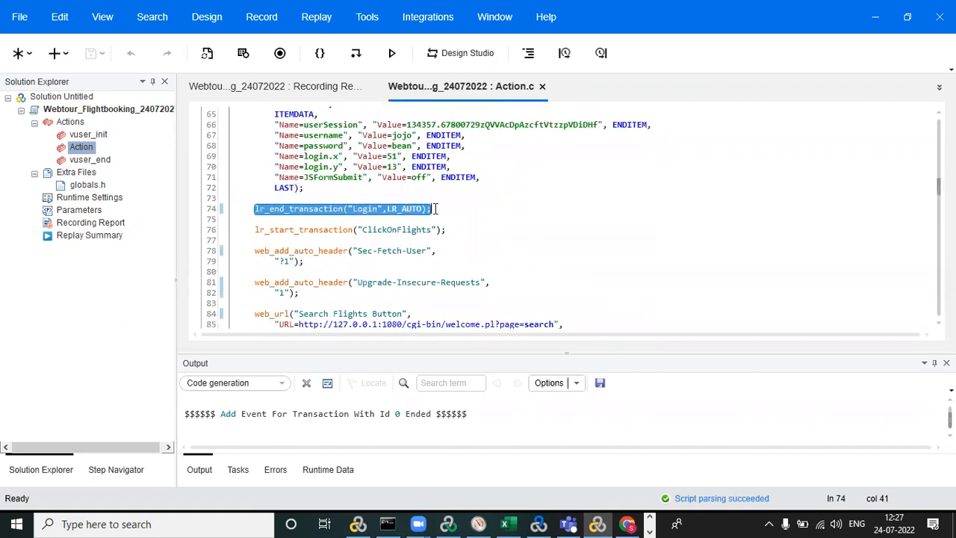
{"action": "left_click", "coordinate": [452, 207]}
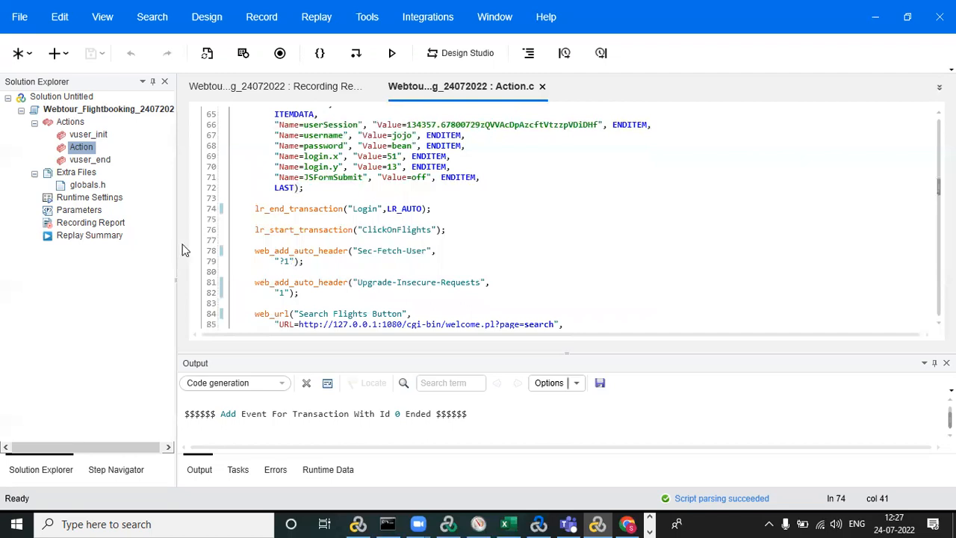
{"action": "left_click_drag", "start_coordinate": [250, 230], "coordinate": [447, 231]}
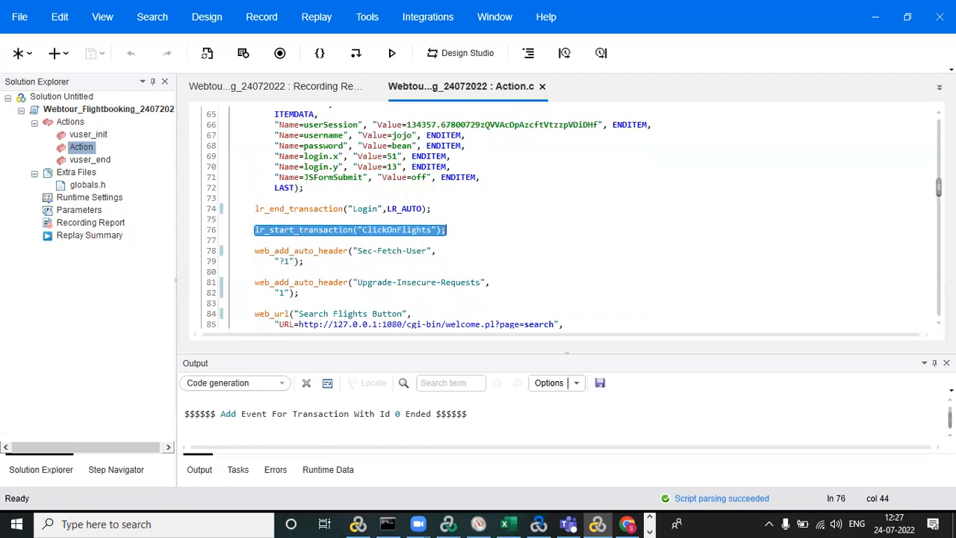
Review the remaining ClickOnFlights, Find Flight, Payment Details and SignOff code, including the submitted payment fields, and return to the script's beginning.
{"action": "scroll", "coordinate": [447, 231], "scroll_direction": "down", "scroll_amount": 4}
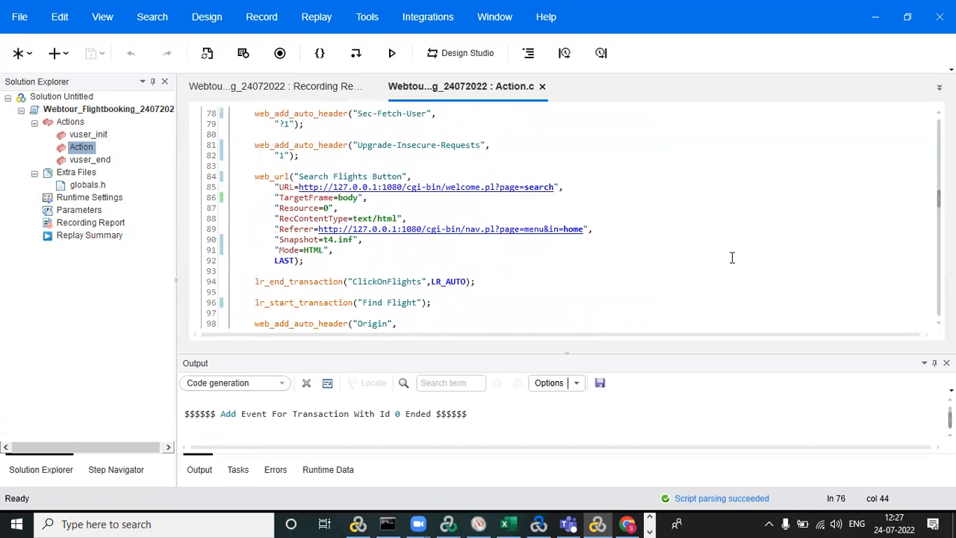
{"action": "scroll", "coordinate": [572, 217], "scroll_direction": "down", "scroll_amount": 5}
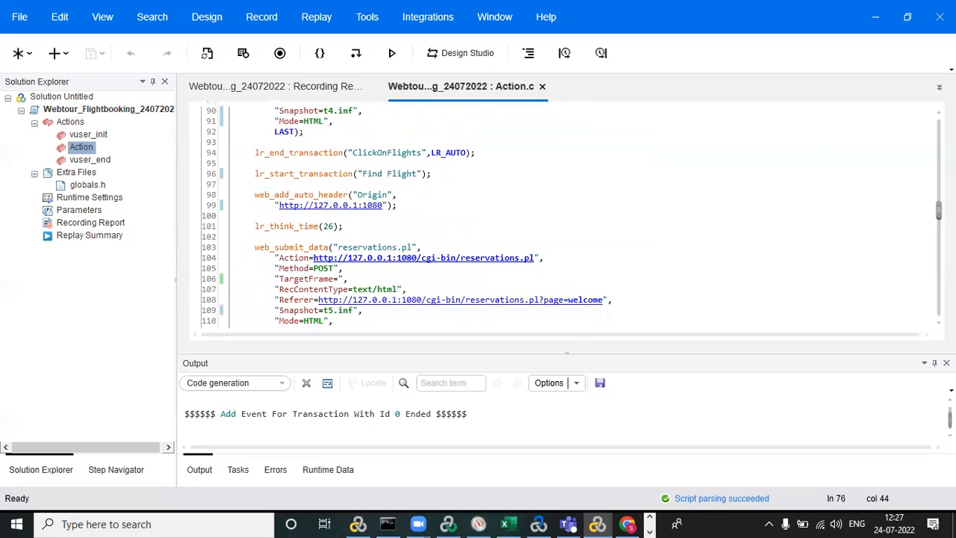
{"action": "scroll", "coordinate": [514, 263], "scroll_direction": "down", "scroll_amount": 2}
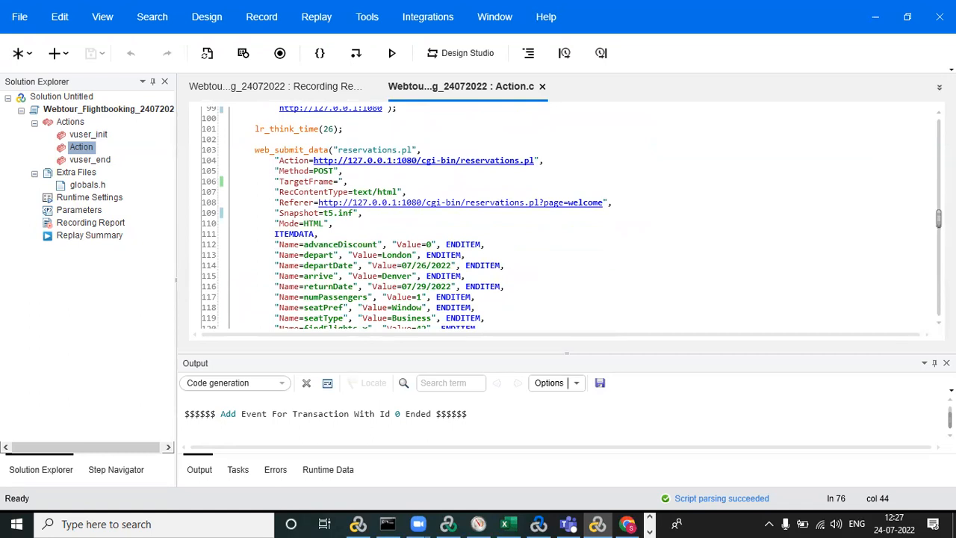
{"action": "scroll", "coordinate": [402, 250], "scroll_direction": "down", "scroll_amount": 10}
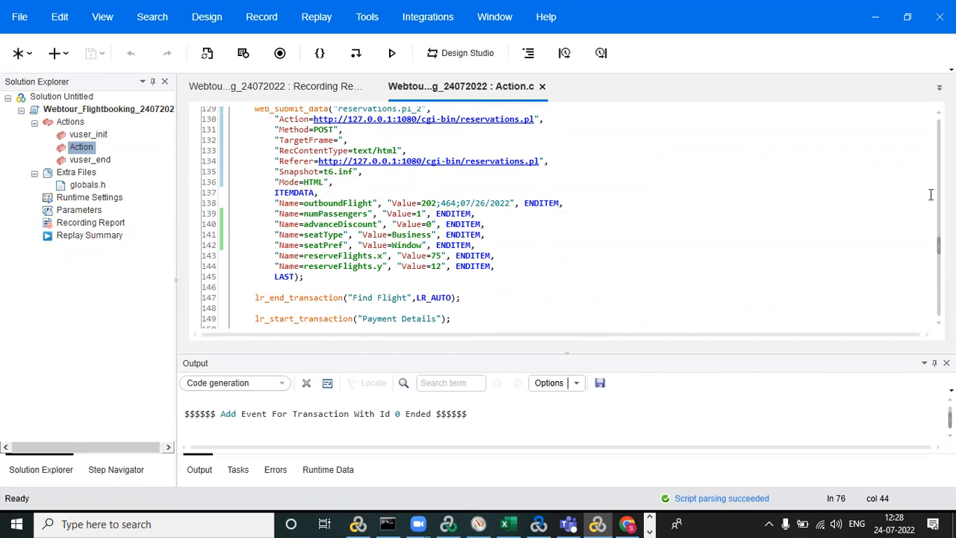
{"action": "left_click_drag", "start_coordinate": [938, 245], "coordinate": [938, 282]}
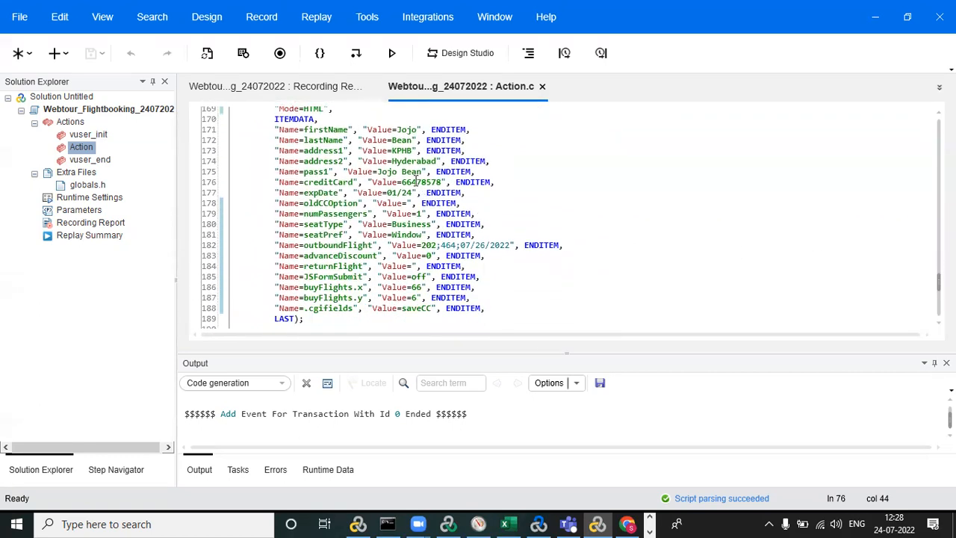
{"action": "left_click_drag", "start_coordinate": [342, 181], "coordinate": [421, 193]}
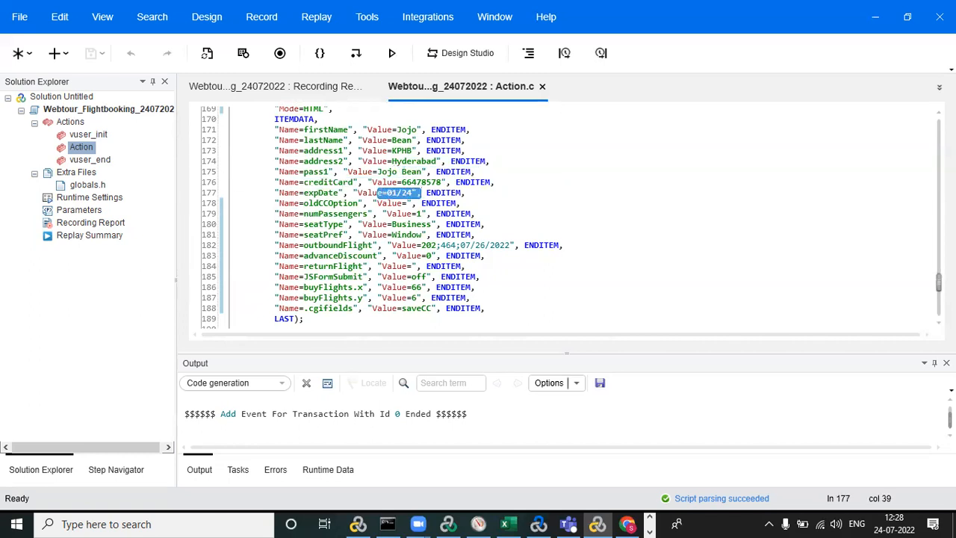
{"action": "scroll", "coordinate": [298, 194], "scroll_direction": "down", "scroll_amount": 9}
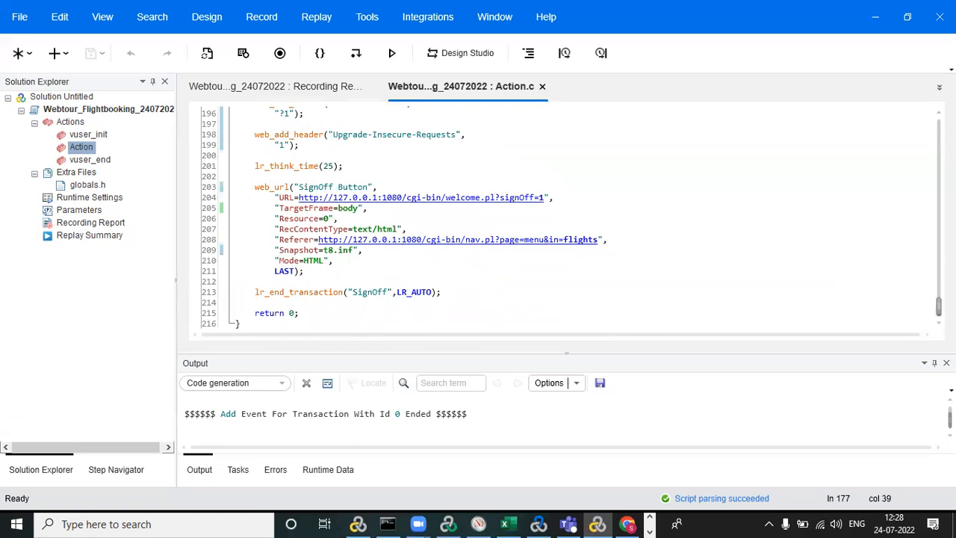
{"action": "scroll", "coordinate": [939, 303], "scroll_direction": "up", "scroll_amount": 3}
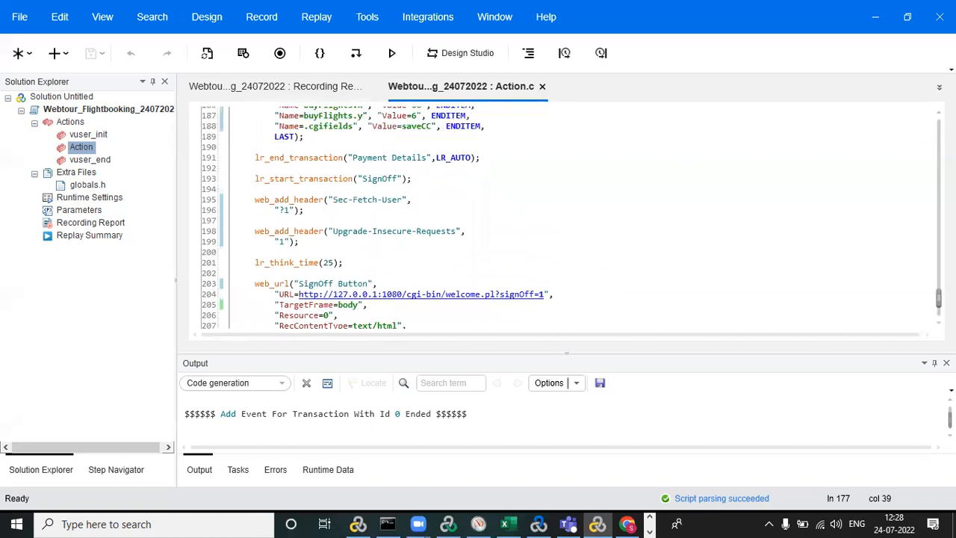
{"action": "scroll", "coordinate": [939, 299], "scroll_direction": "up", "scroll_amount": 20}
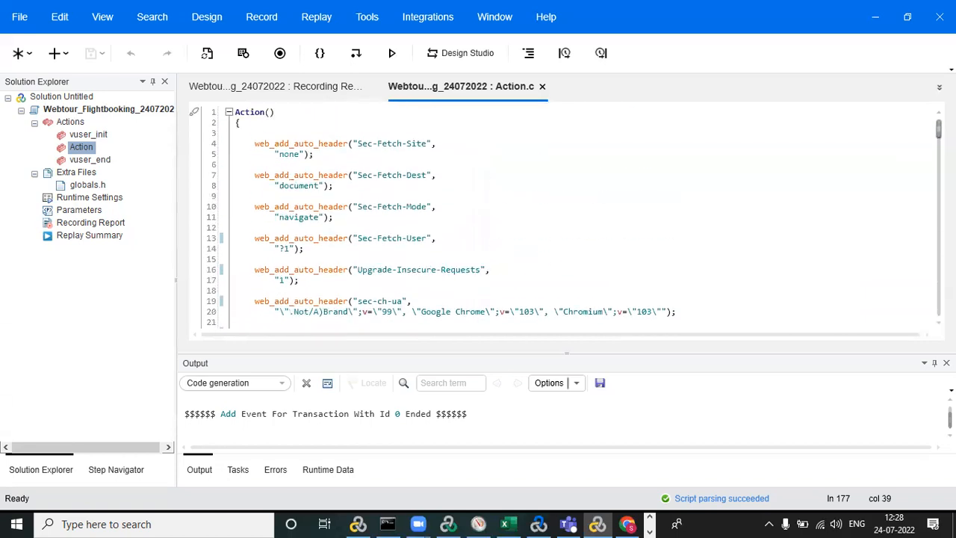
{"action": "scroll", "coordinate": [575, 217], "scroll_direction": "down", "scroll_amount": 10}
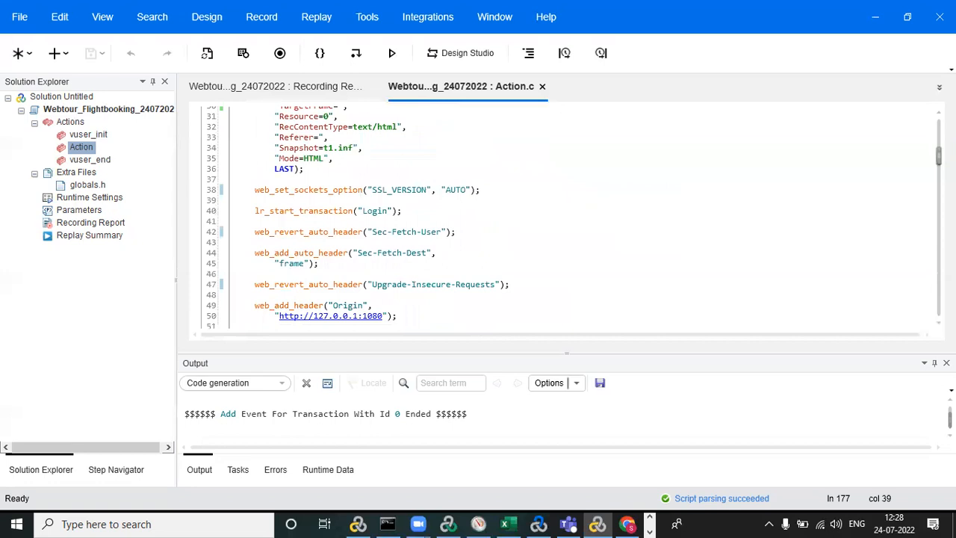
{"action": "scroll", "coordinate": [568, 217], "scroll_direction": "up", "scroll_amount": 10}
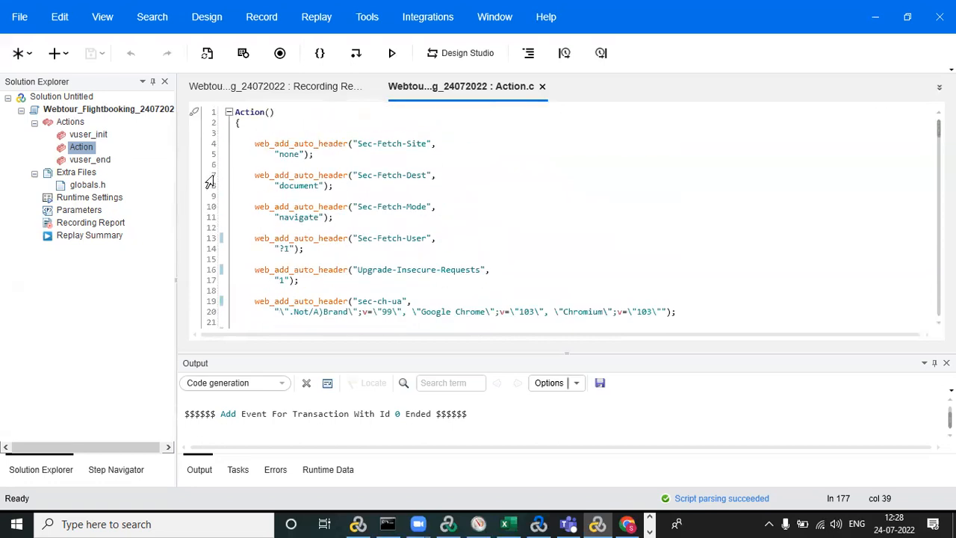
Replay the flight booking script and review its replay summary.
{"action": "left_click", "coordinate": [392, 54]}
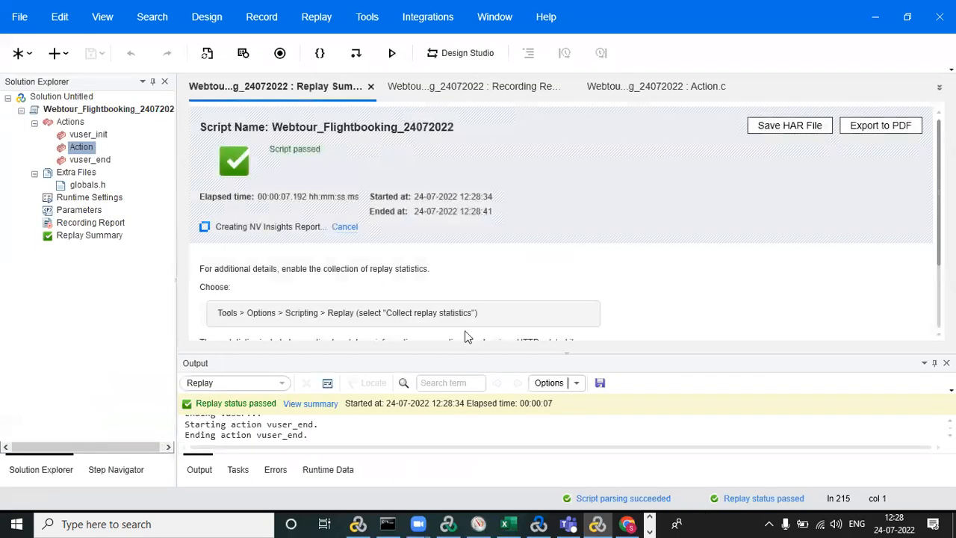
{"action": "scroll", "coordinate": [561, 221], "scroll_direction": "down", "scroll_amount": 3}
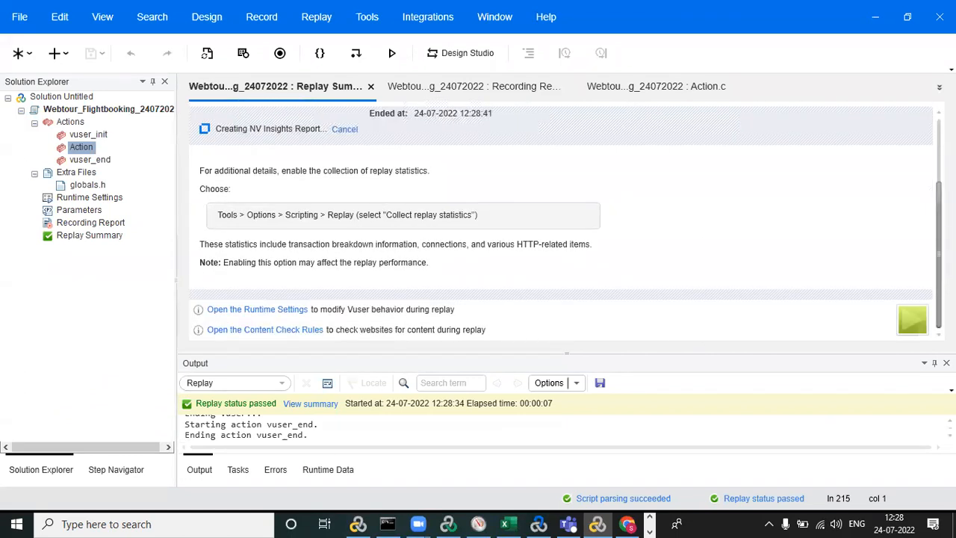
{"action": "scroll", "coordinate": [560, 221], "scroll_direction": "up", "scroll_amount": 3}
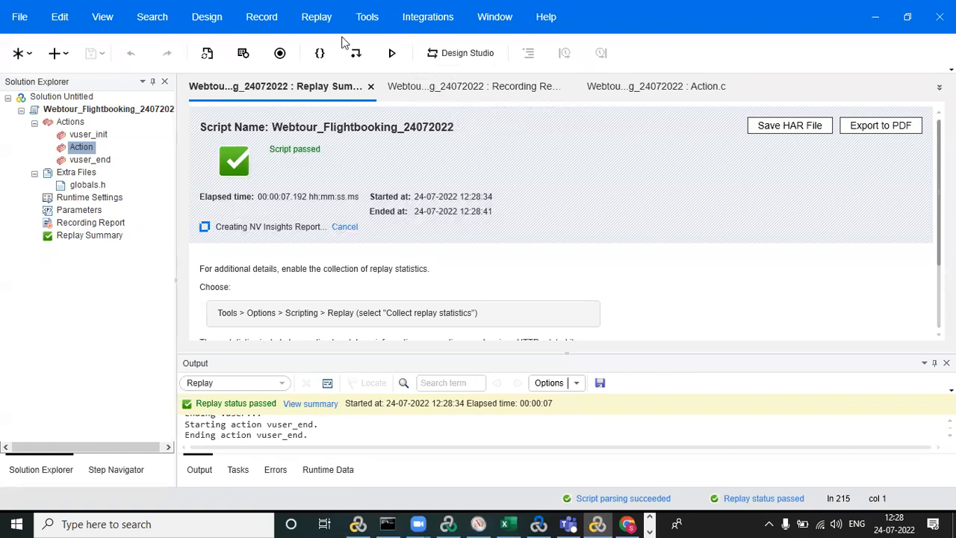
Enable the runtime viewer during replay and the collection of replay statistics in the scripting replay options.
{"action": "left_click", "coordinate": [367, 17]}
{"action": "left_click", "coordinate": [373, 108]}
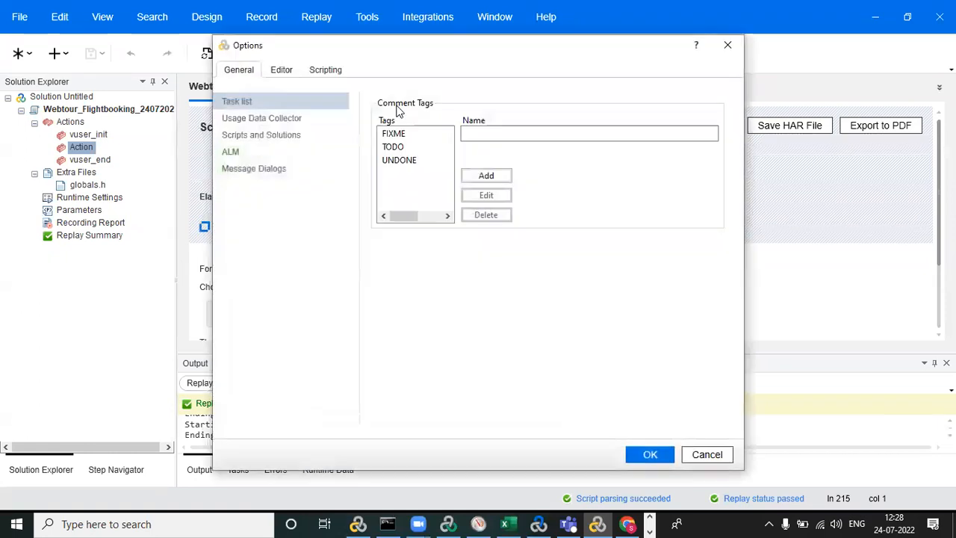
{"action": "left_click", "coordinate": [317, 70]}
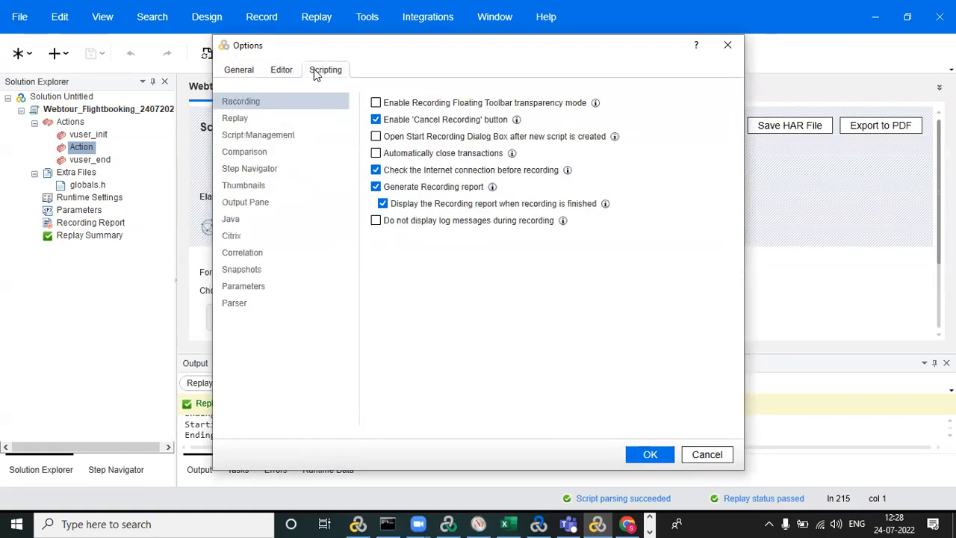
{"action": "left_click", "coordinate": [238, 120]}
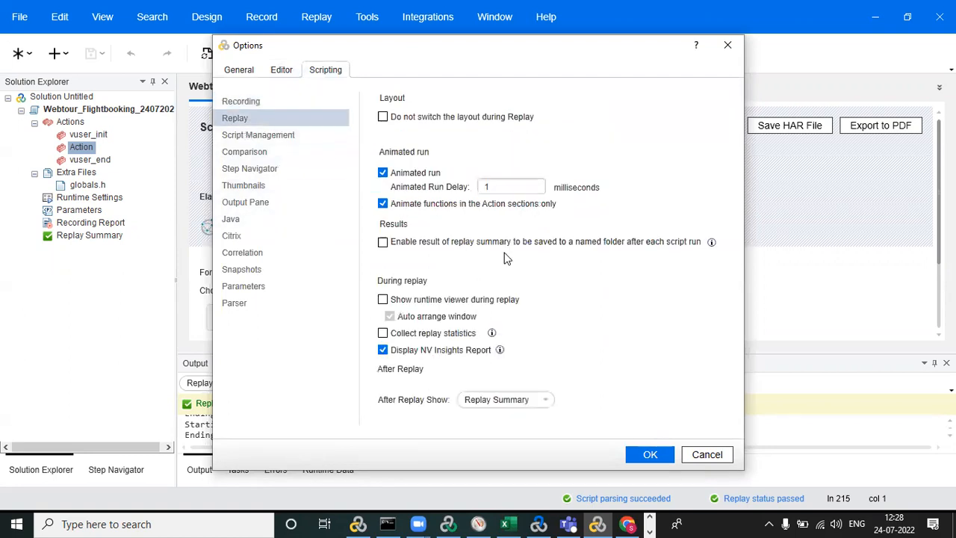
{"action": "left_click", "coordinate": [382, 299]}
{"action": "left_click", "coordinate": [383, 333]}
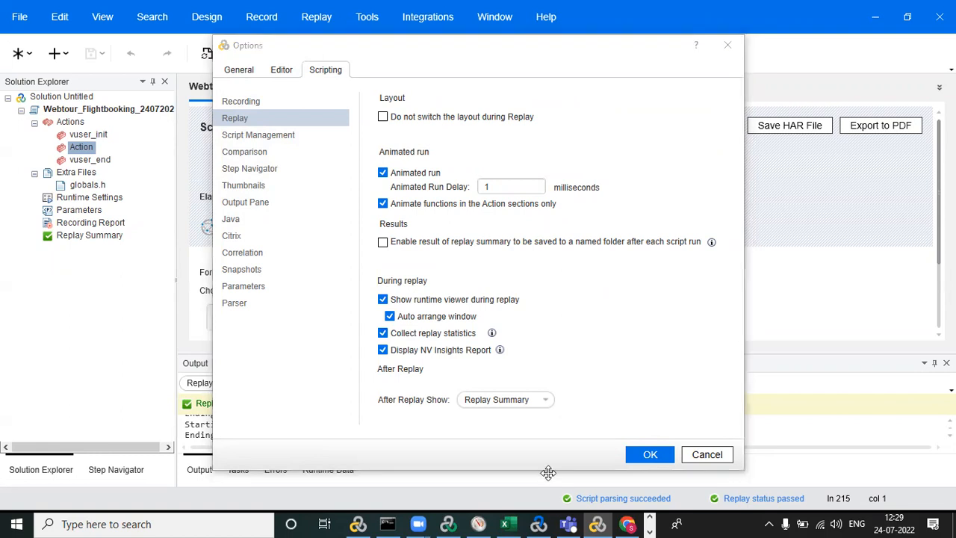
{"action": "left_click", "coordinate": [649, 454]}
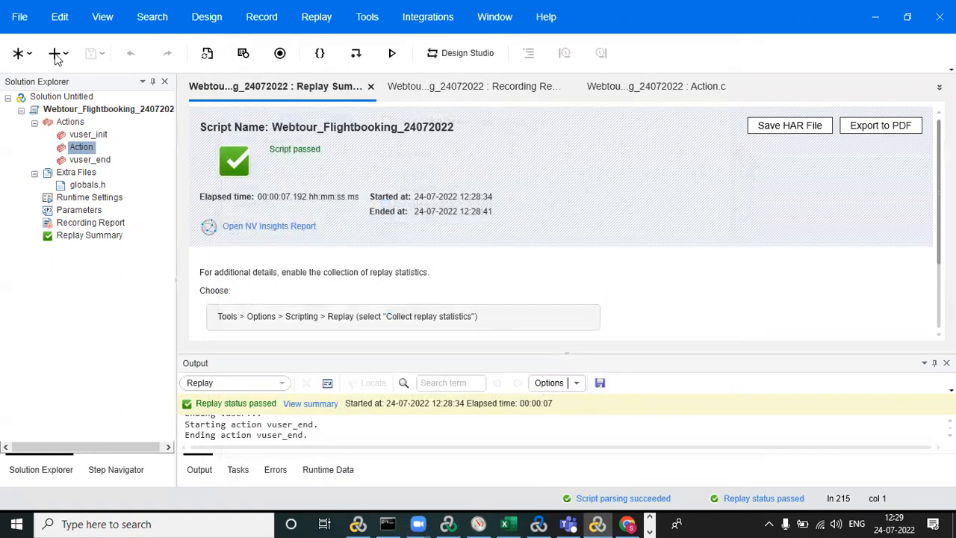
Replay the flight booking script twice and examine the action and transaction durations in its replay summary.
{"action": "left_click", "coordinate": [392, 53]}
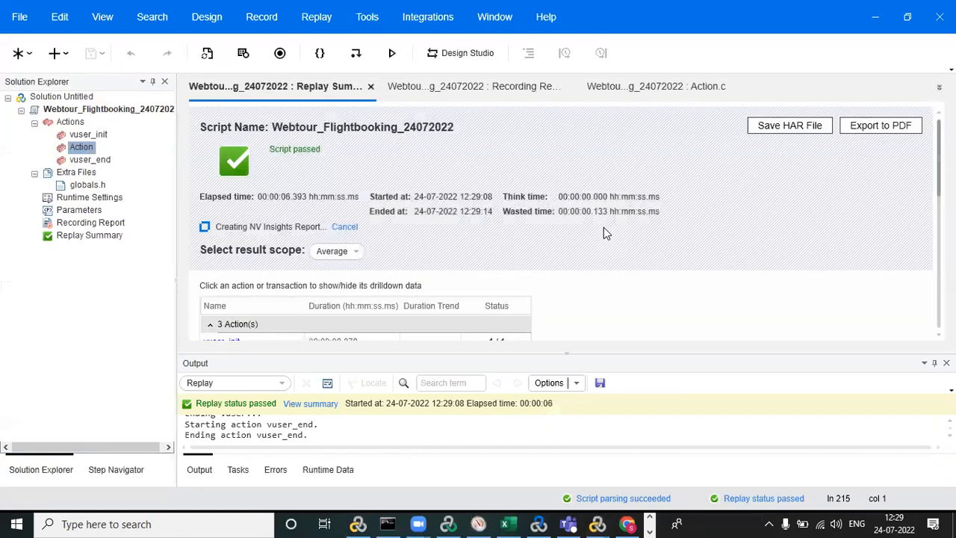
{"action": "left_click", "coordinate": [392, 53]}
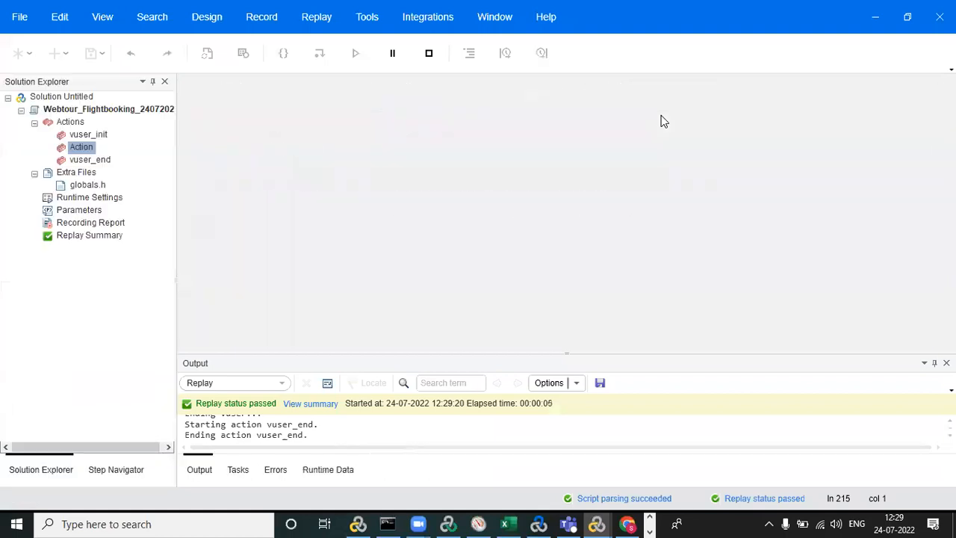
{"action": "double_click", "coordinate": [78, 148]}
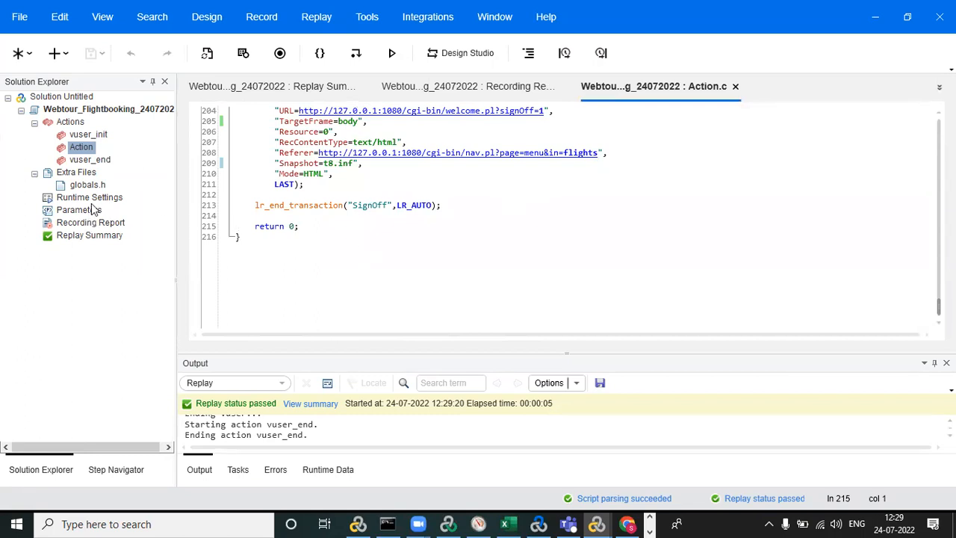
{"action": "double_click", "coordinate": [95, 224]}
{"action": "double_click", "coordinate": [90, 236]}
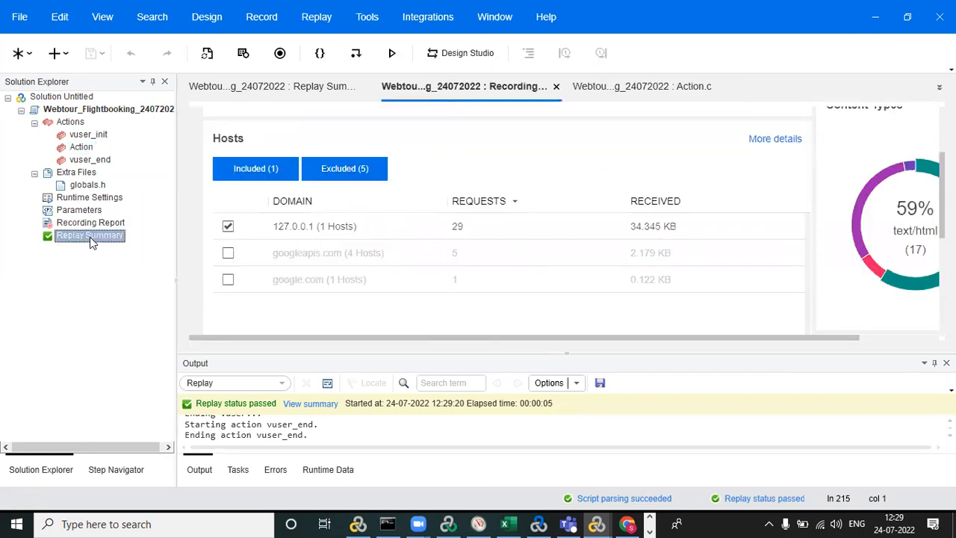
{"action": "scroll", "coordinate": [938, 157], "scroll_direction": "down", "scroll_amount": 3}
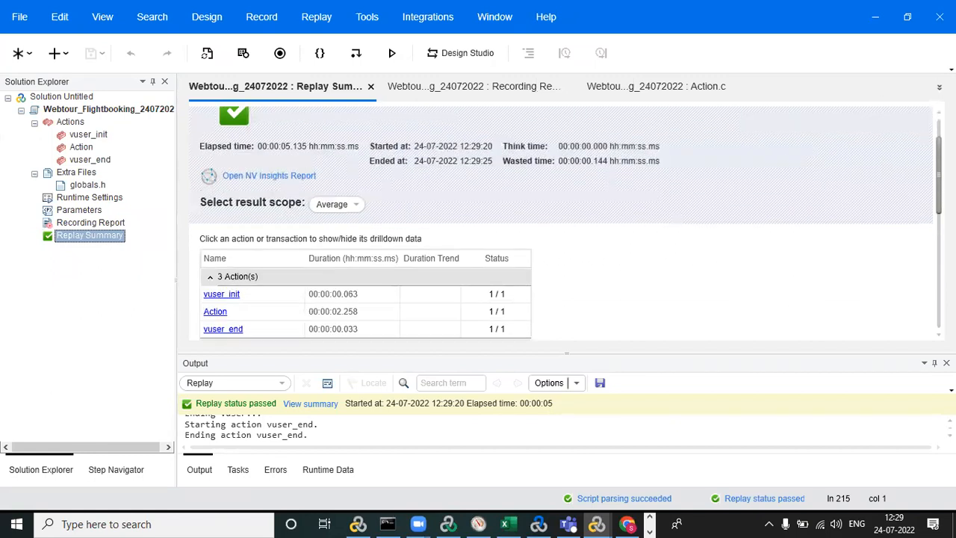
{"action": "scroll", "coordinate": [570, 223], "scroll_direction": "down", "scroll_amount": 1}
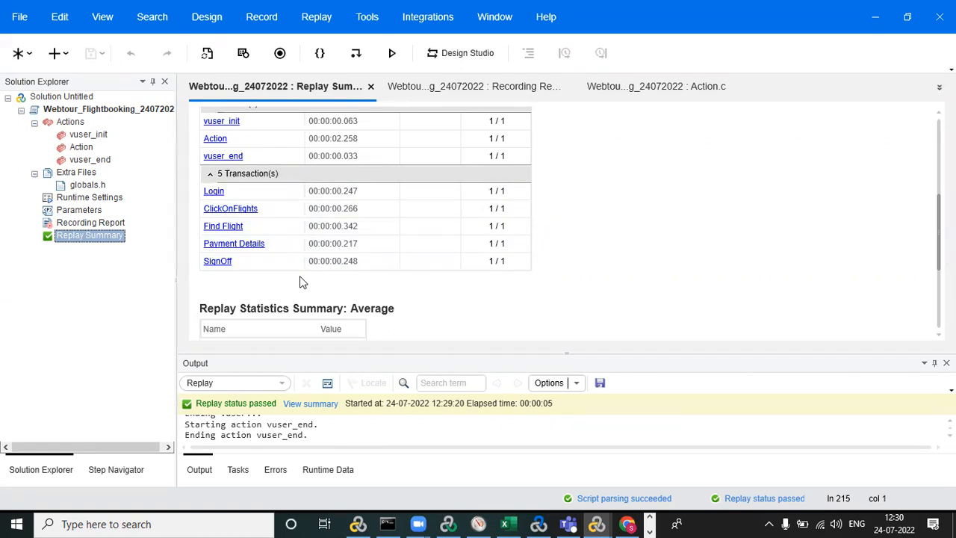
Set the number of iterations to 5 in the script's Run Logic runtime settings and save.
{"action": "double_click", "coordinate": [96, 198]}
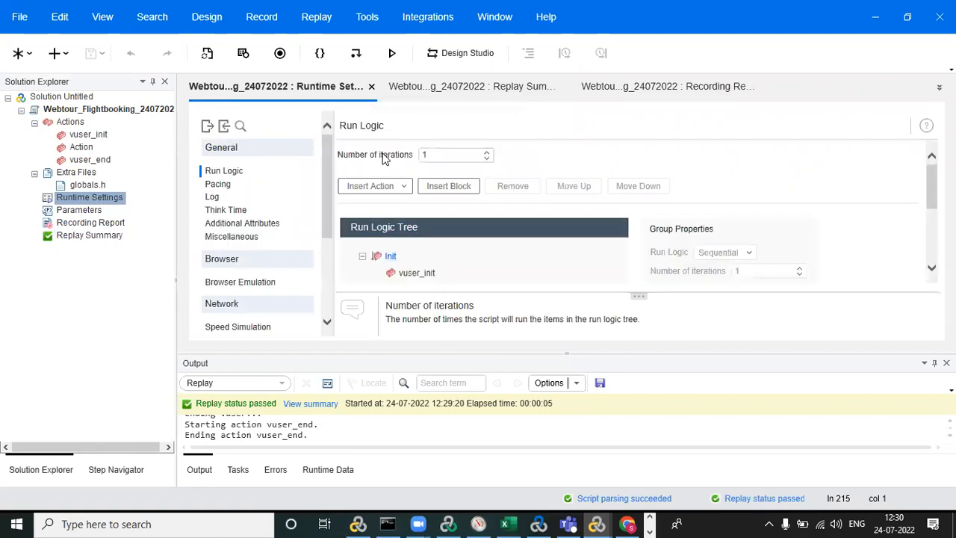
{"action": "left_click_drag", "start_coordinate": [437, 152], "coordinate": [403, 154]}
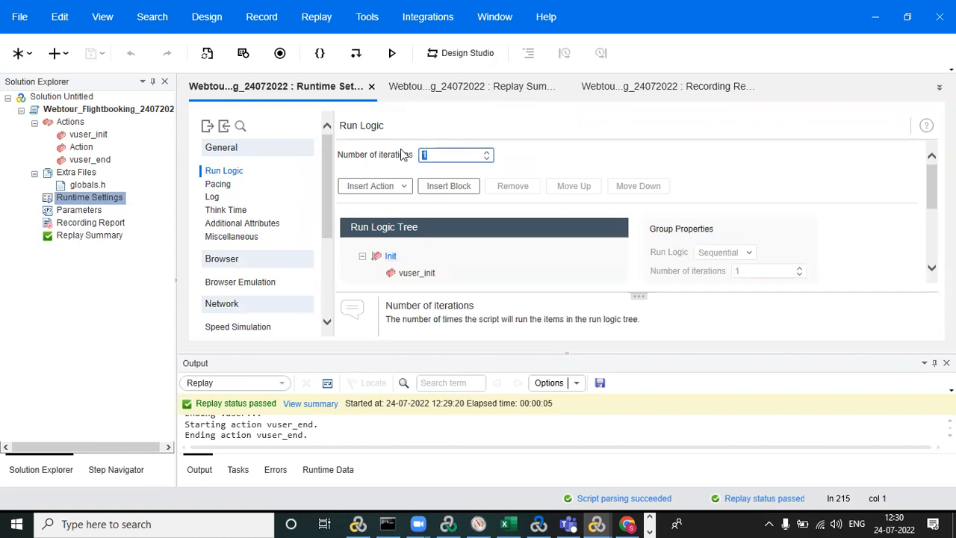
{"action": "type", "text": "5"}
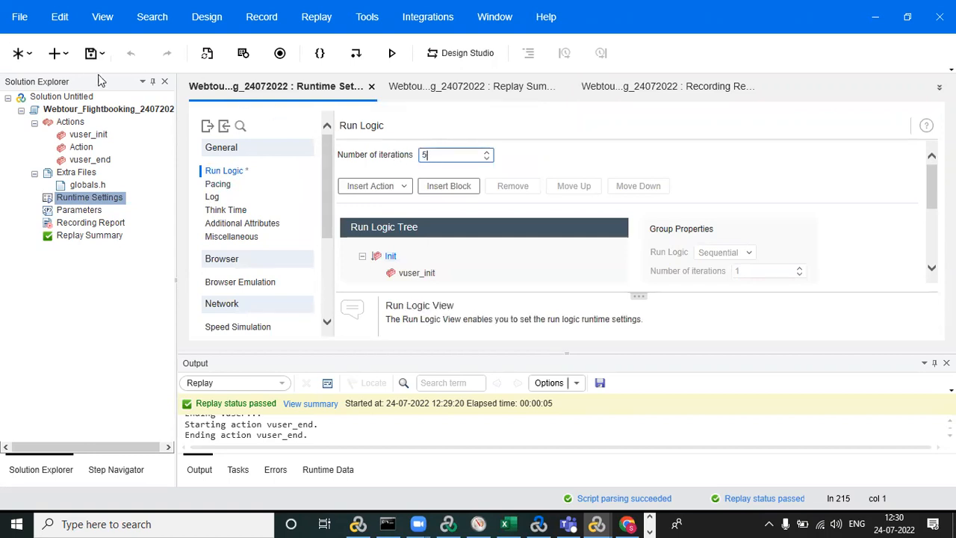
{"action": "left_click", "coordinate": [91, 53]}
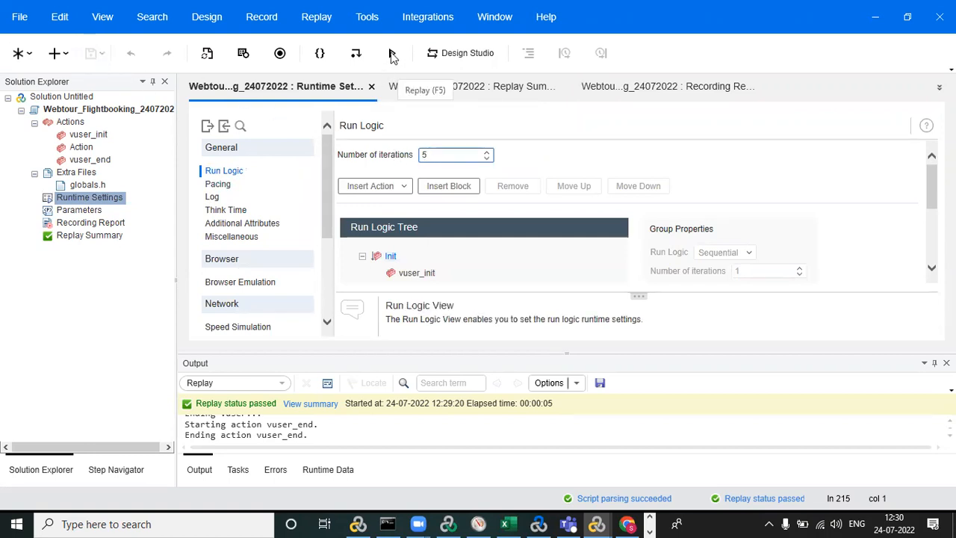
Replay the script with the five iterations, review its replay summary, and return to the beginning of the Action script.
{"action": "left_click", "coordinate": [392, 53]}
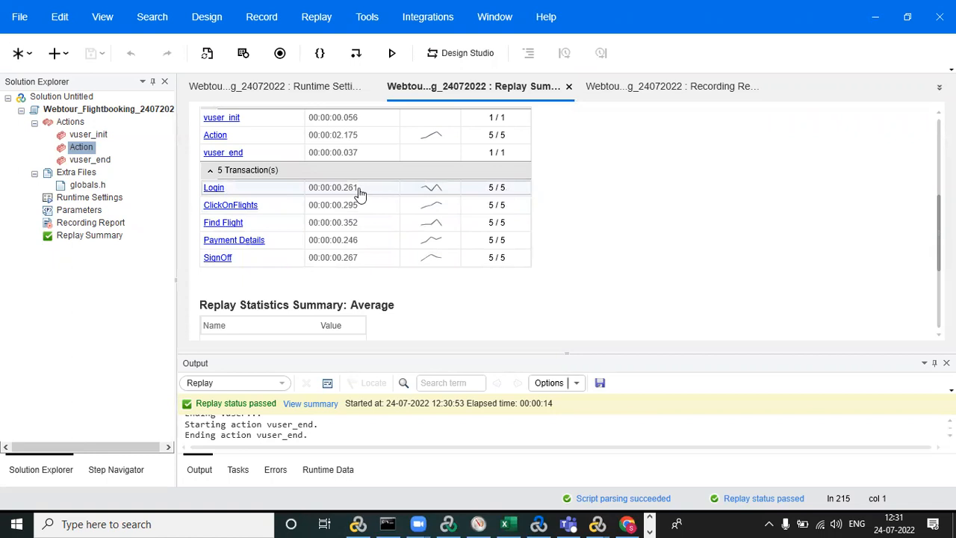
{"action": "scroll", "coordinate": [352, 197], "scroll_direction": "up", "scroll_amount": 1}
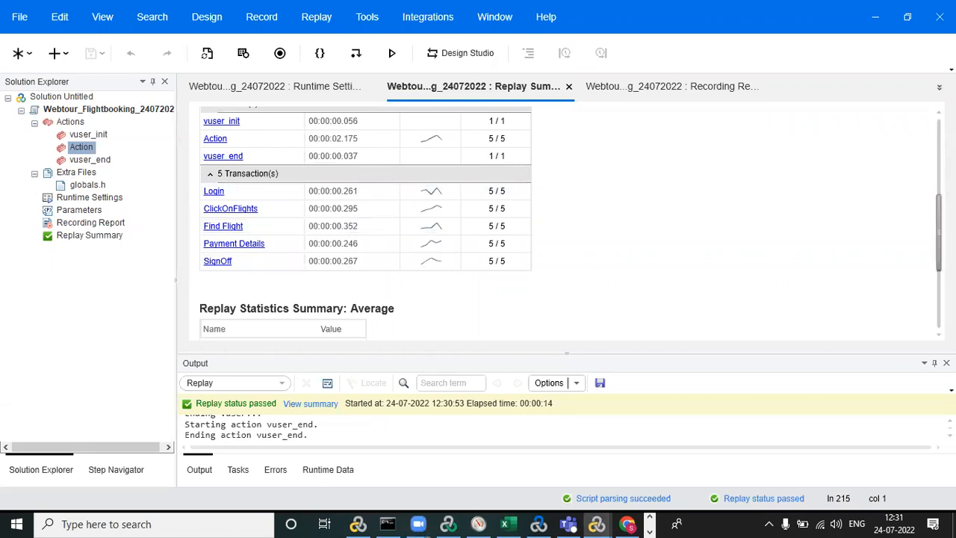
{"action": "scroll", "coordinate": [560, 224], "scroll_direction": "up", "scroll_amount": 5}
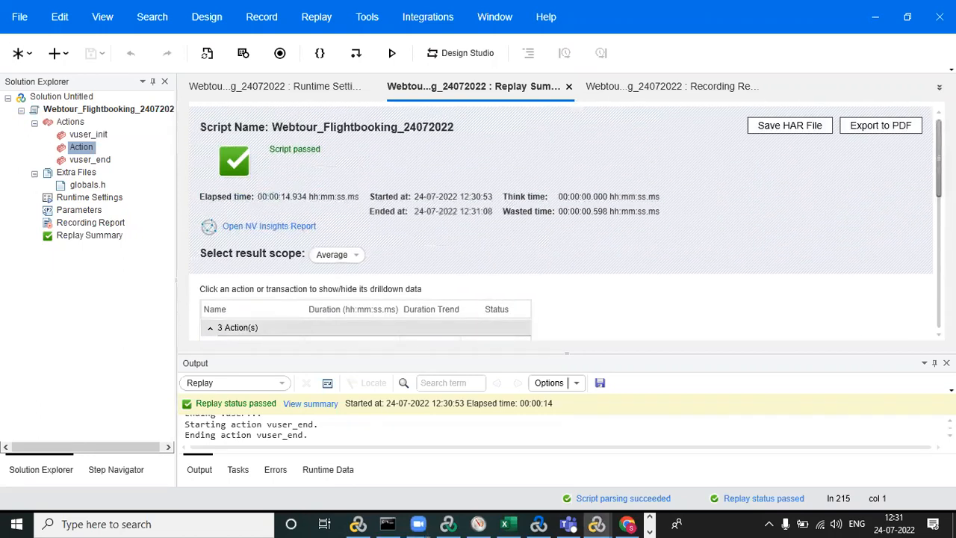
{"action": "double_click", "coordinate": [81, 147]}
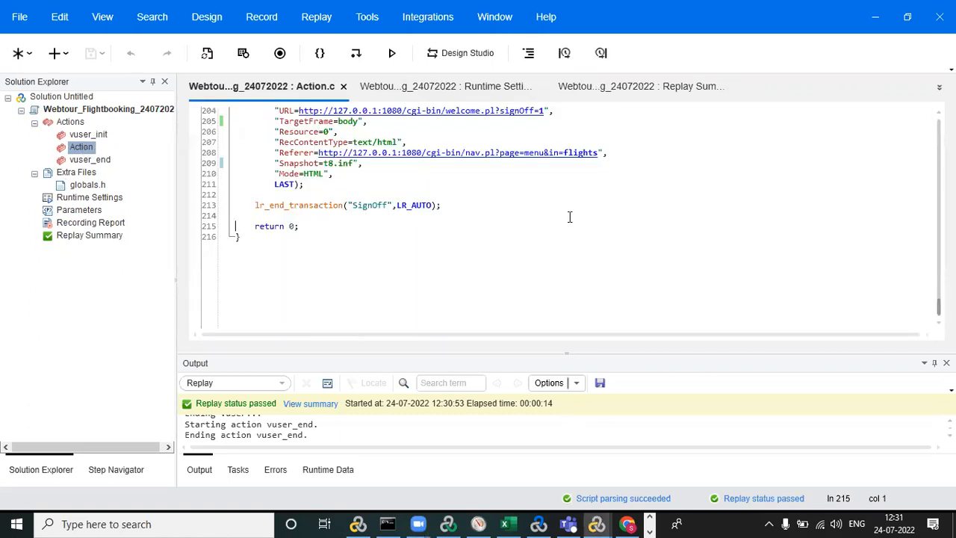
{"action": "scroll", "coordinate": [896, 154], "scroll_direction": "up", "scroll_amount": 20}
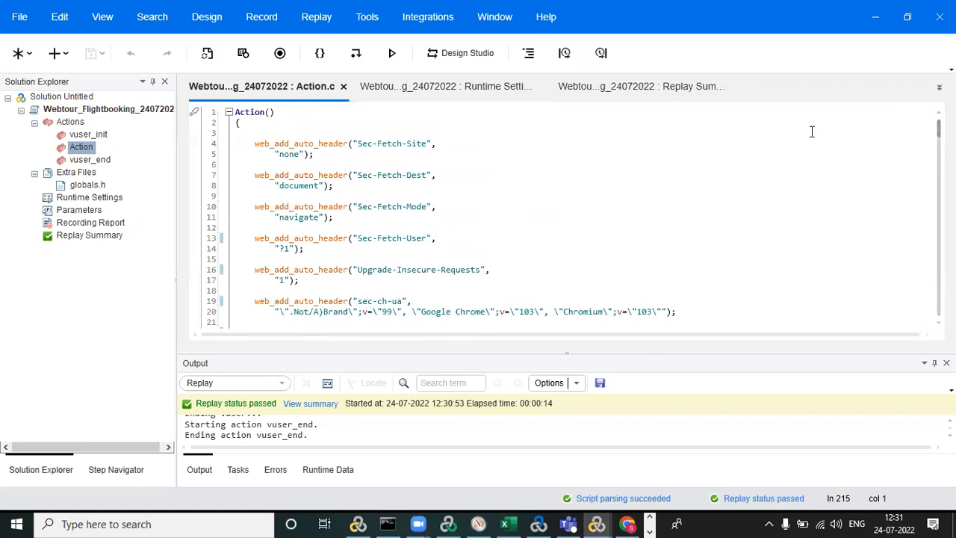
Minimize the VuGen and Web Tours windows and try to open LoadRunner Controller from the desktop.
{"action": "left_click", "coordinate": [874, 17]}
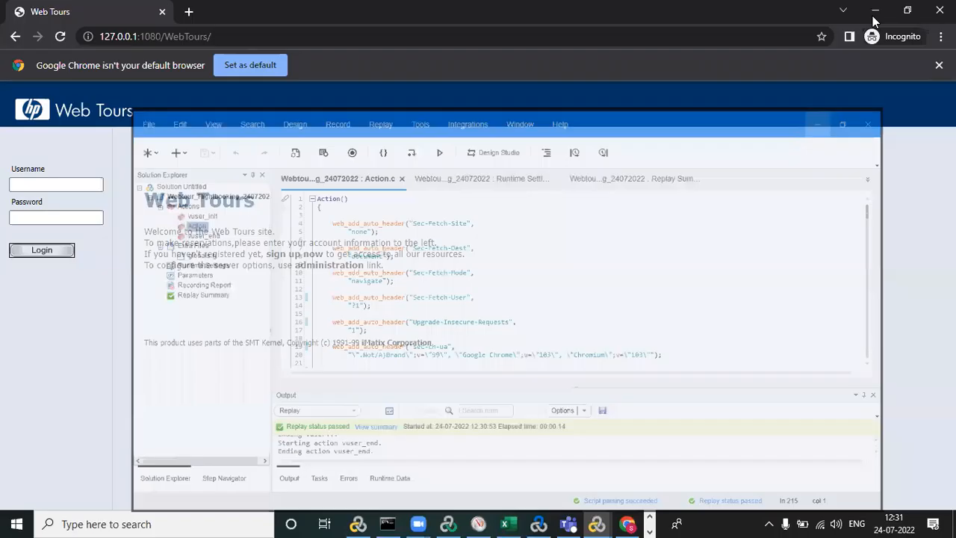
{"action": "left_click", "coordinate": [876, 11]}
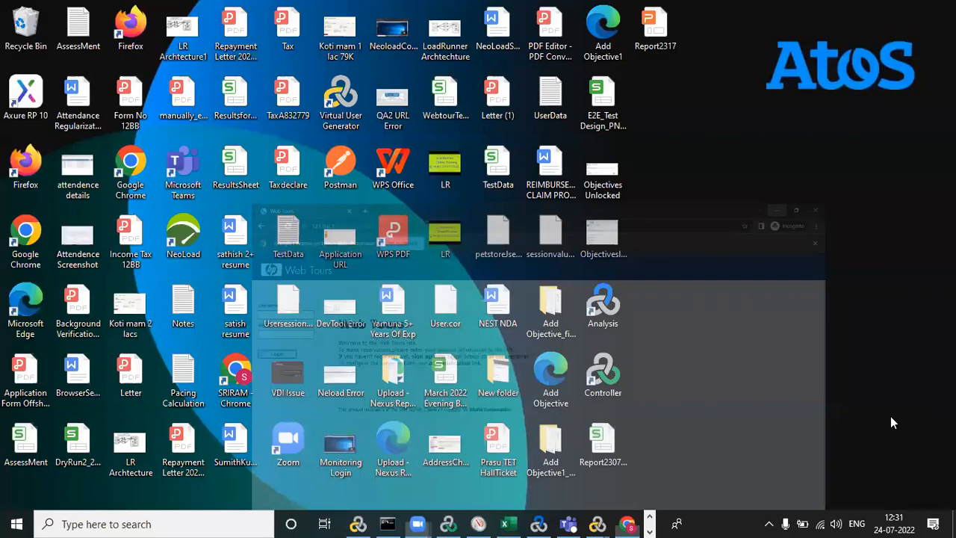
{"action": "double_click", "coordinate": [605, 367]}
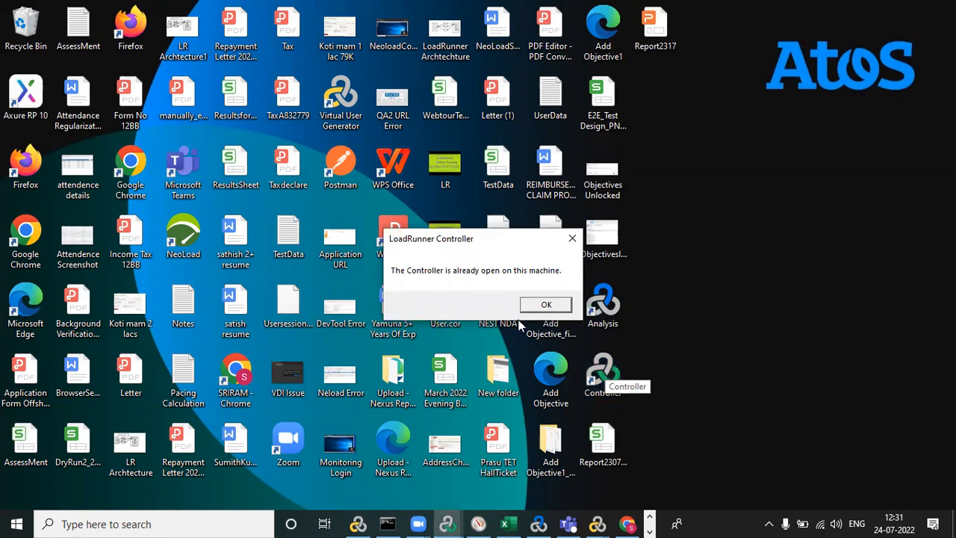
{"action": "left_click", "coordinate": [546, 305]}
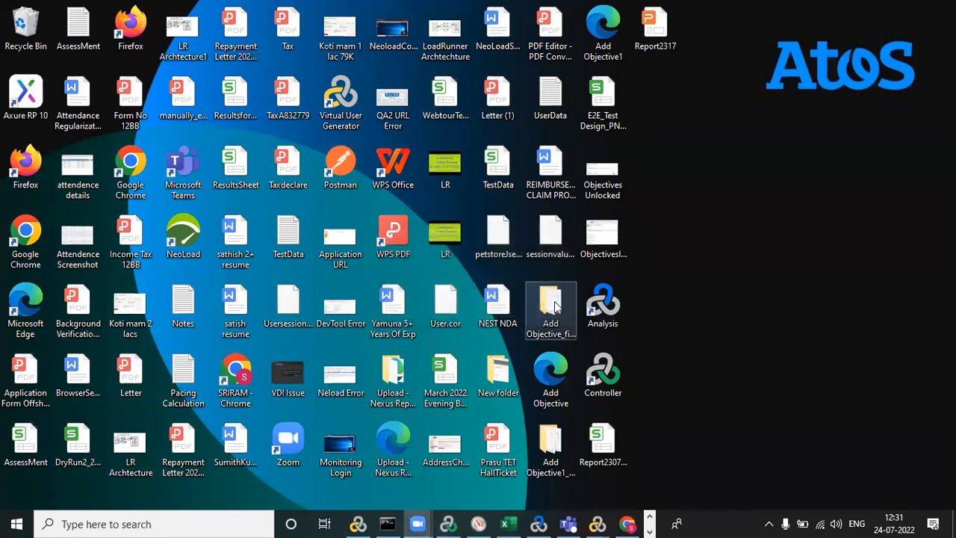
Switch to LoadRunner Analysis and close it without saving the Session1 analysis session.
{"action": "left_click", "coordinate": [538, 523]}
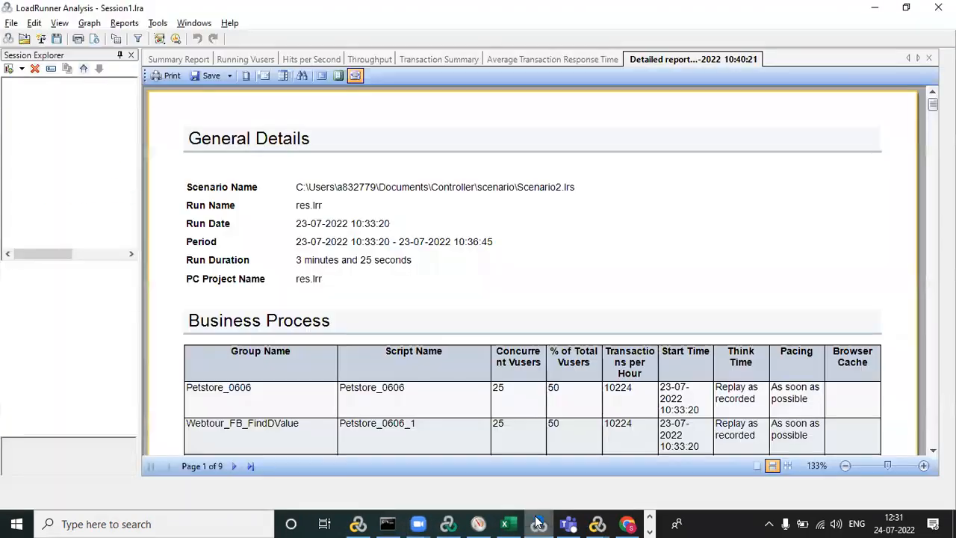
{"action": "left_click", "coordinate": [938, 7]}
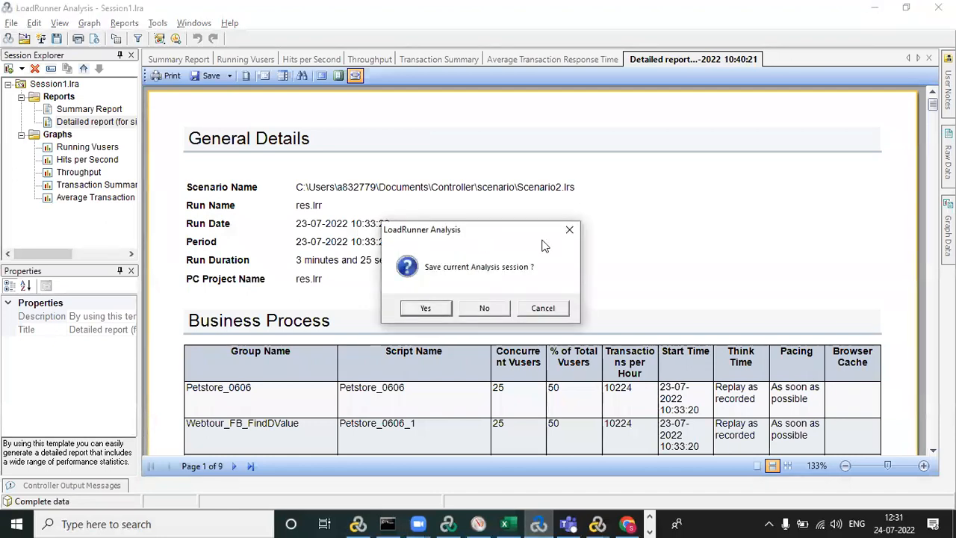
{"action": "left_click", "coordinate": [501, 306]}
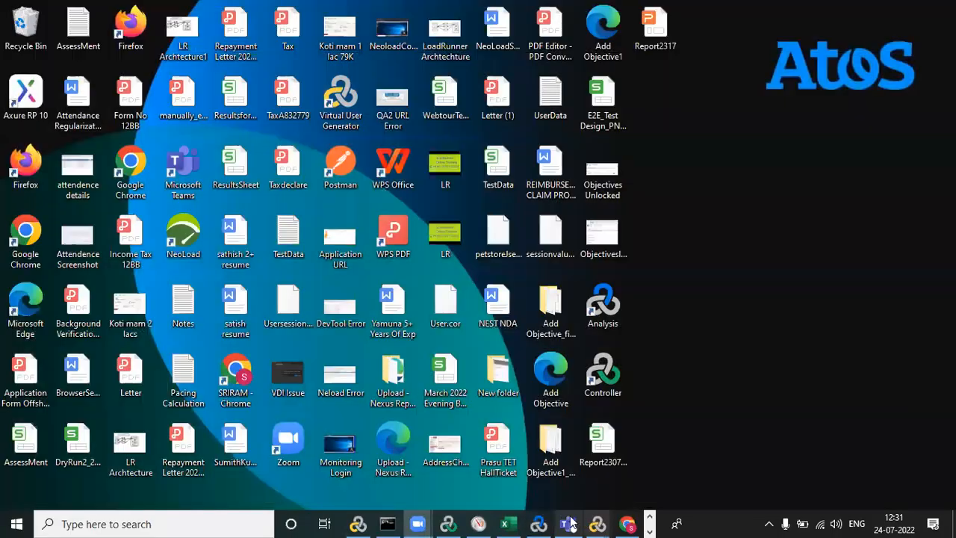
Try to open LoadRunner Controller again, switch to its running Scenario2 window, and close it.
{"action": "double_click", "coordinate": [601, 377]}
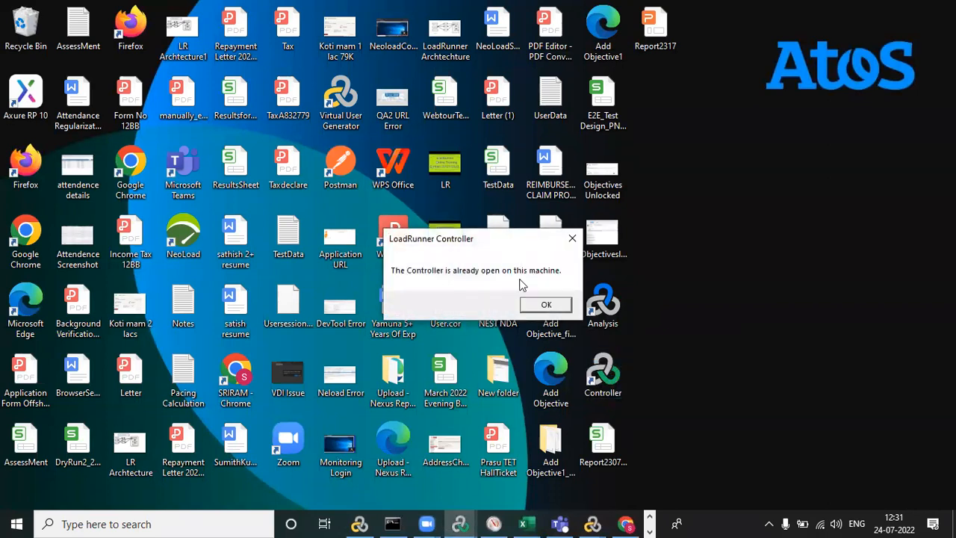
{"action": "left_click", "coordinate": [550, 304]}
{"action": "key", "text": "alt+Tab"}
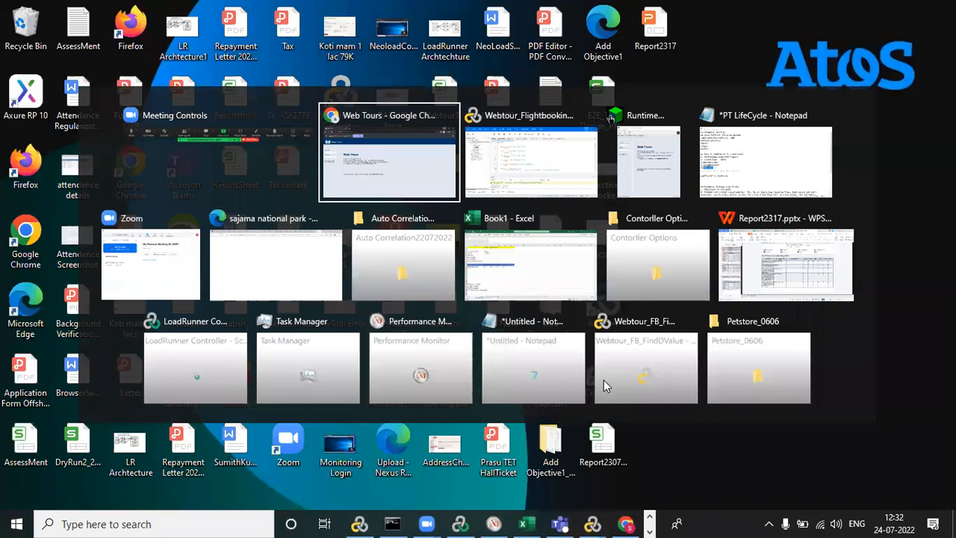
{"action": "key", "text": "Down"}
{"action": "key", "text": "Down"}
{"action": "key", "text": "Left"}
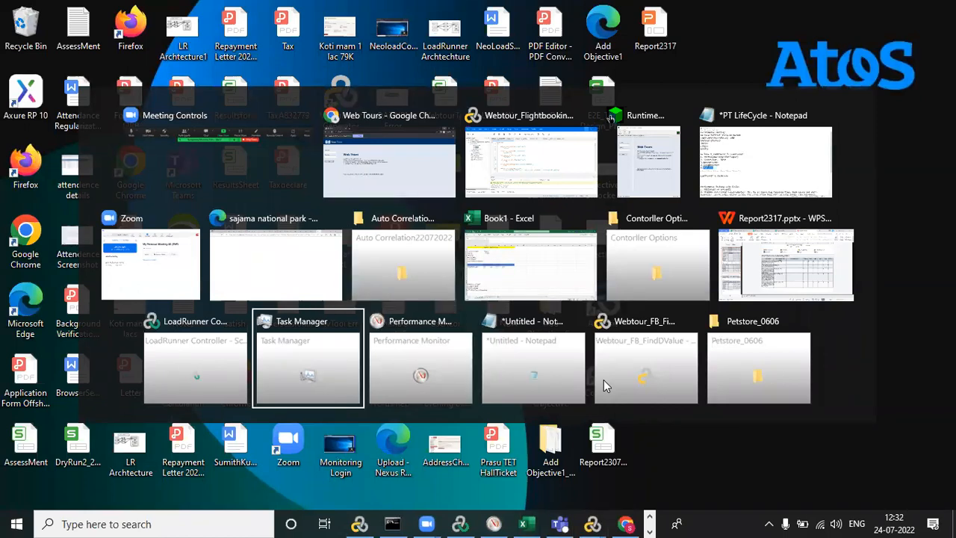
{"action": "key", "text": "Left"}
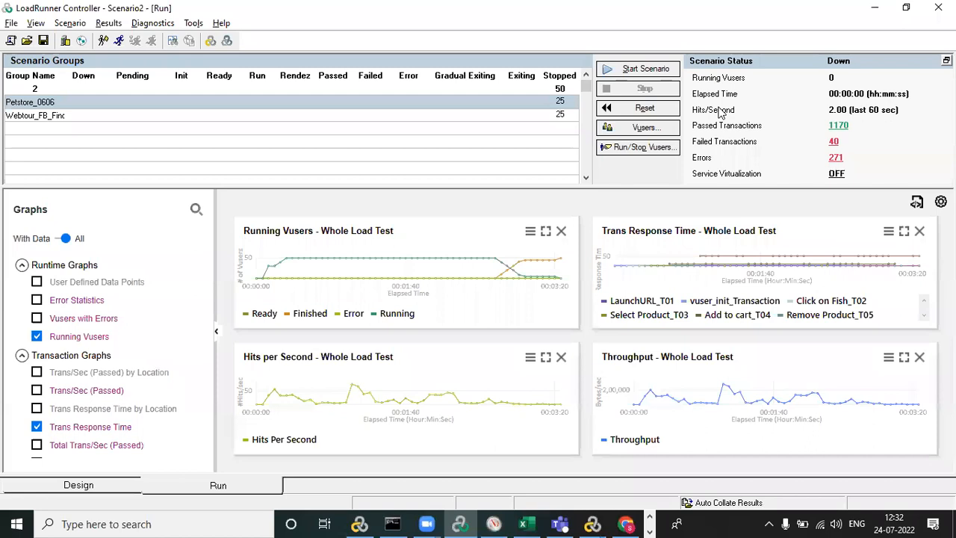
{"action": "left_click", "coordinate": [931, 10]}
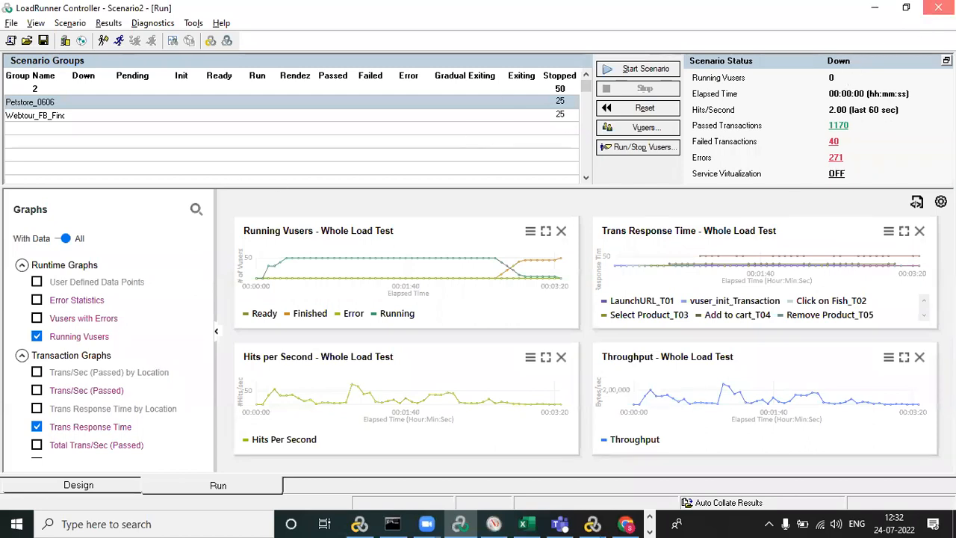
{"action": "left_click", "coordinate": [529, 292]}
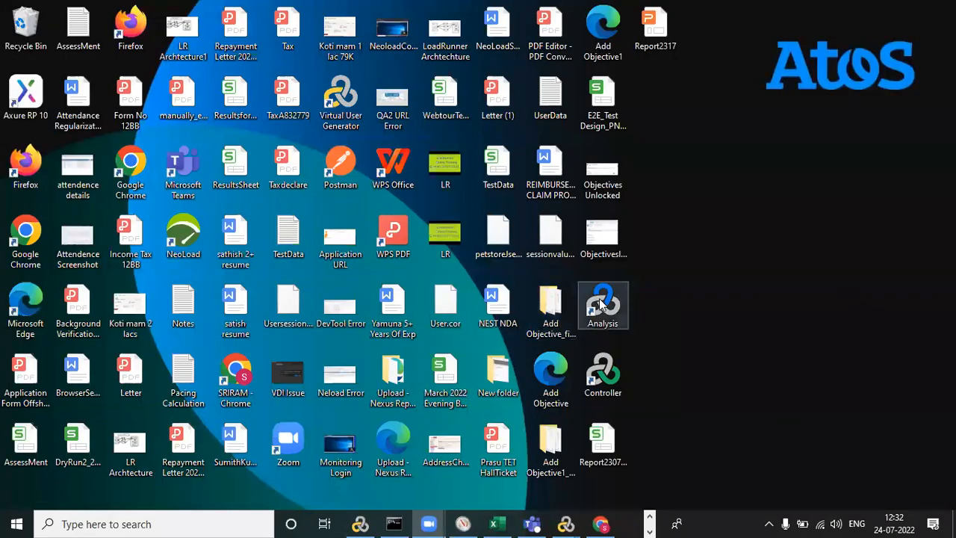
Open LoadRunner Controller and create a manual scenario by number with the Webtour_Flightbooking_24072022 script.
{"action": "double_click", "coordinate": [617, 371]}
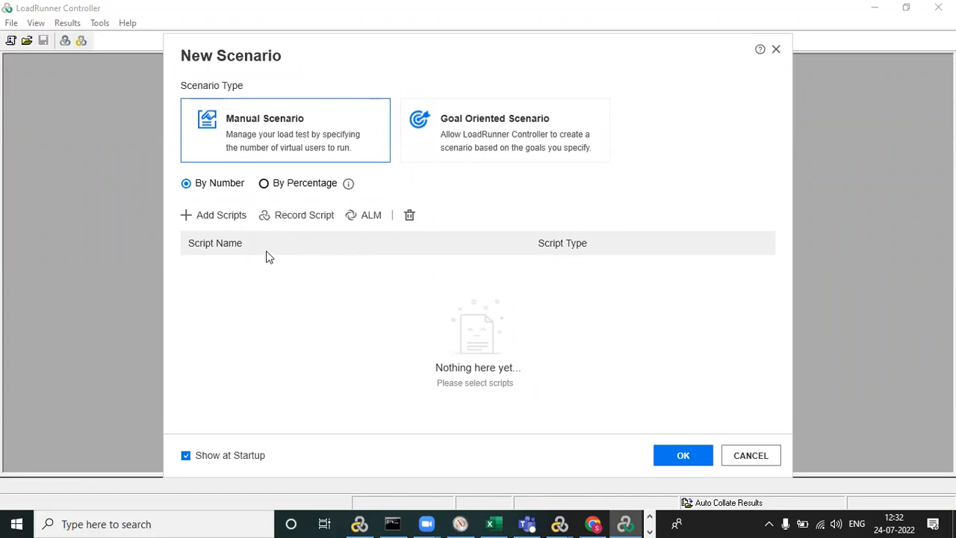
{"action": "left_click", "coordinate": [226, 219]}
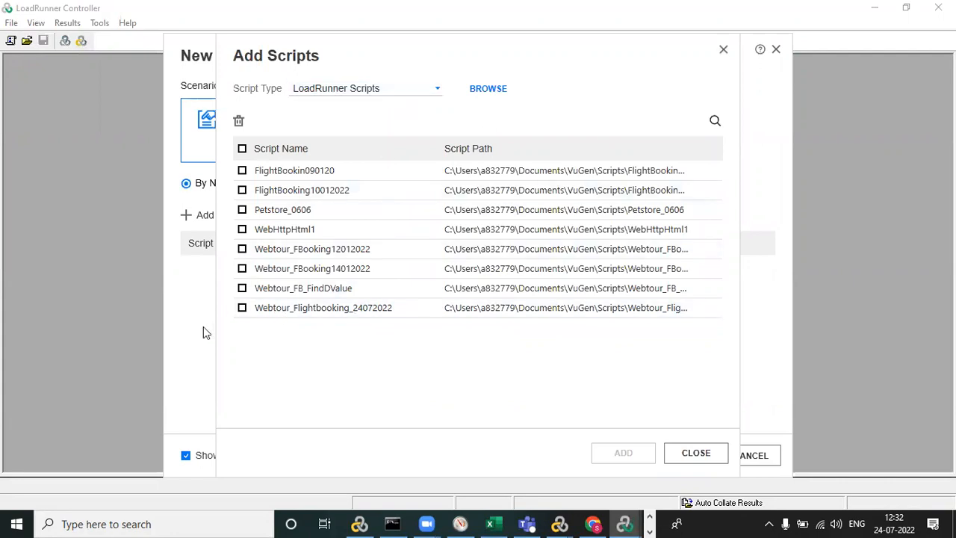
{"action": "left_click", "coordinate": [243, 308]}
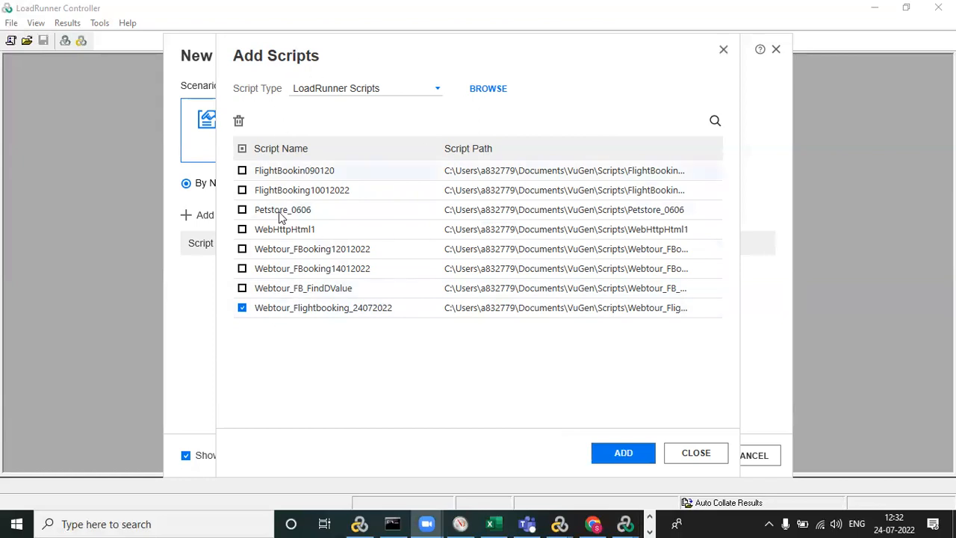
{"action": "left_click", "coordinate": [619, 453]}
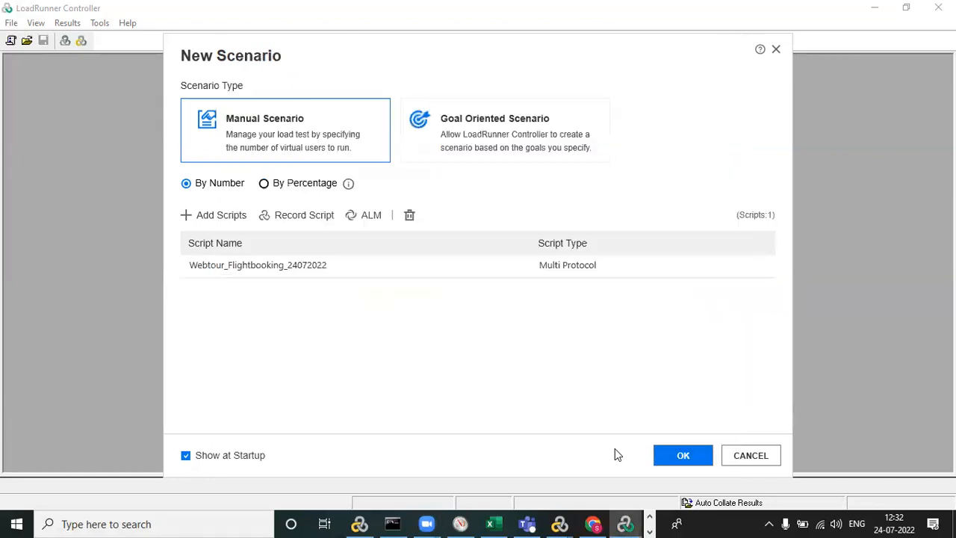
{"action": "left_click", "coordinate": [681, 450]}
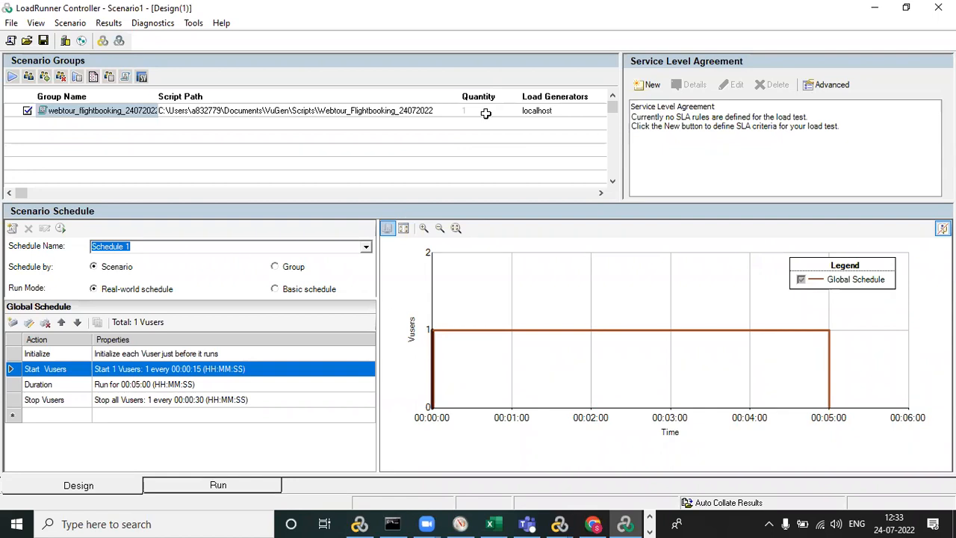
Set the Start Vusers action in the global schedule to 500 Vusers and check the group's quantity.
{"action": "double_click", "coordinate": [186, 376]}
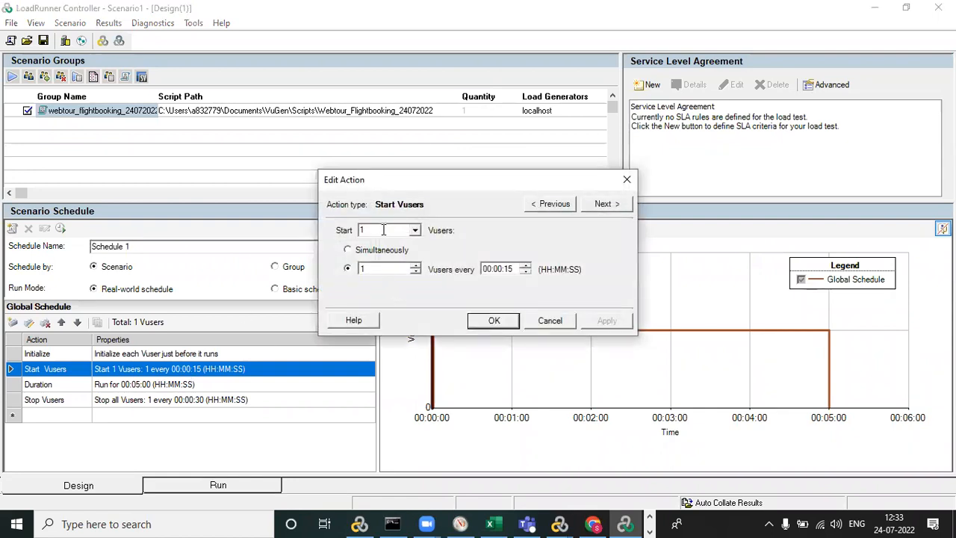
{"action": "type", "text": "509"}
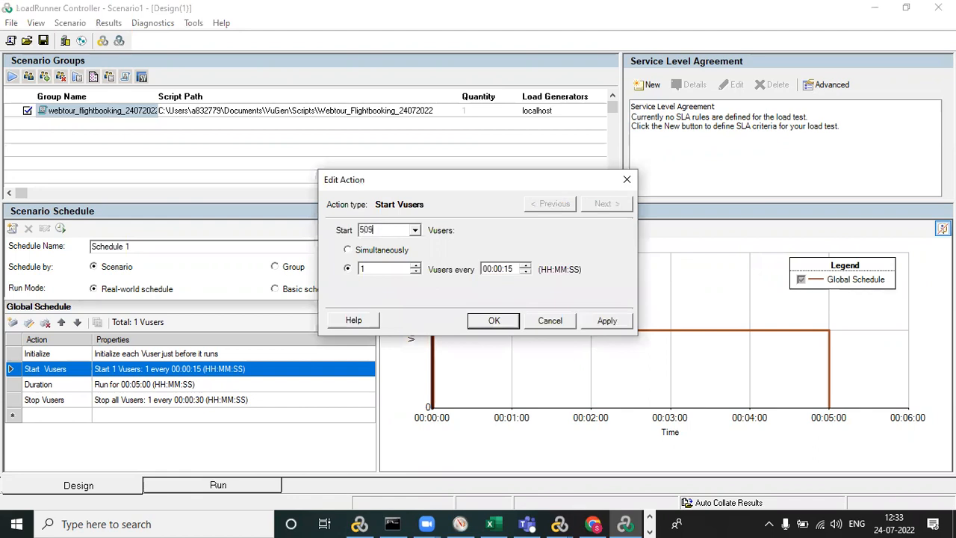
{"action": "key", "text": "BackSpace"}
{"action": "type", "text": "0"}
{"action": "left_click", "coordinate": [486, 324]}
{"action": "left_click", "coordinate": [496, 113]}
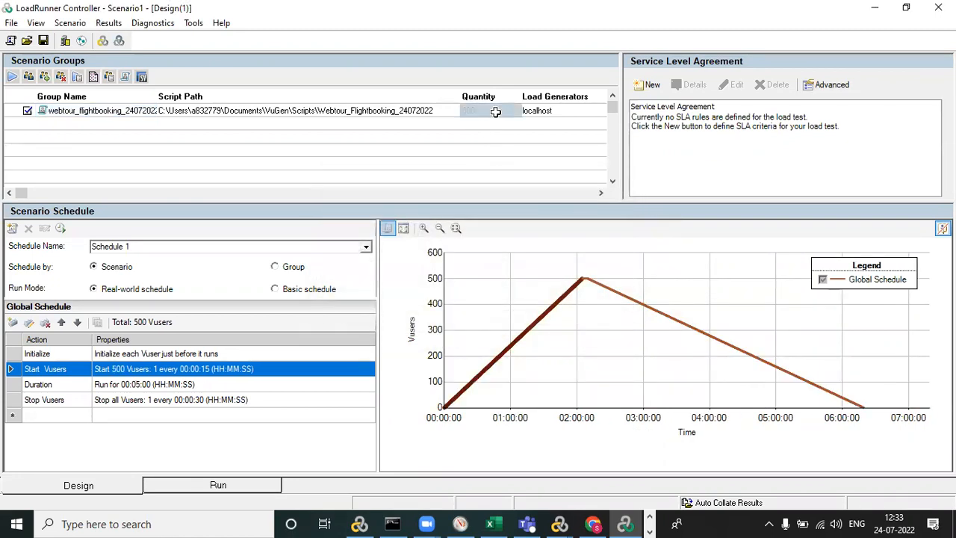
{"action": "left_click", "coordinate": [487, 126]}
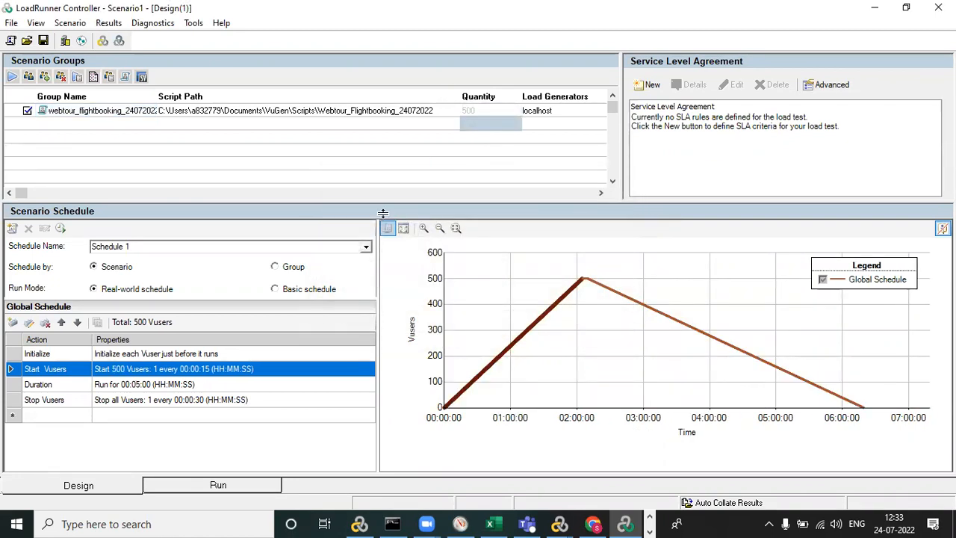
Raise the Start Vusers action to 1500 Vusers and check the group's quantity.
{"action": "double_click", "coordinate": [161, 369]}
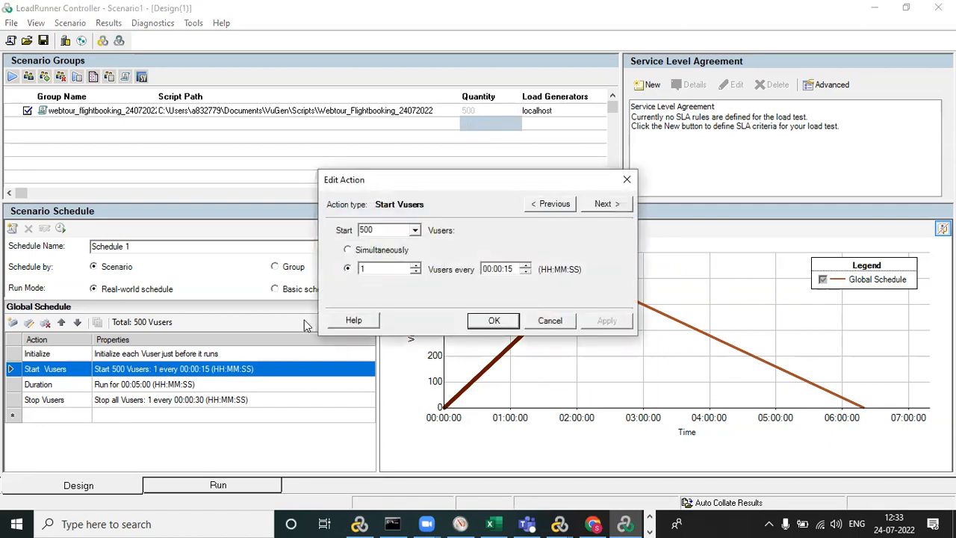
{"action": "double_click", "coordinate": [365, 230]}
{"action": "left_click", "coordinate": [361, 230]}
{"action": "type", "text": "1"}
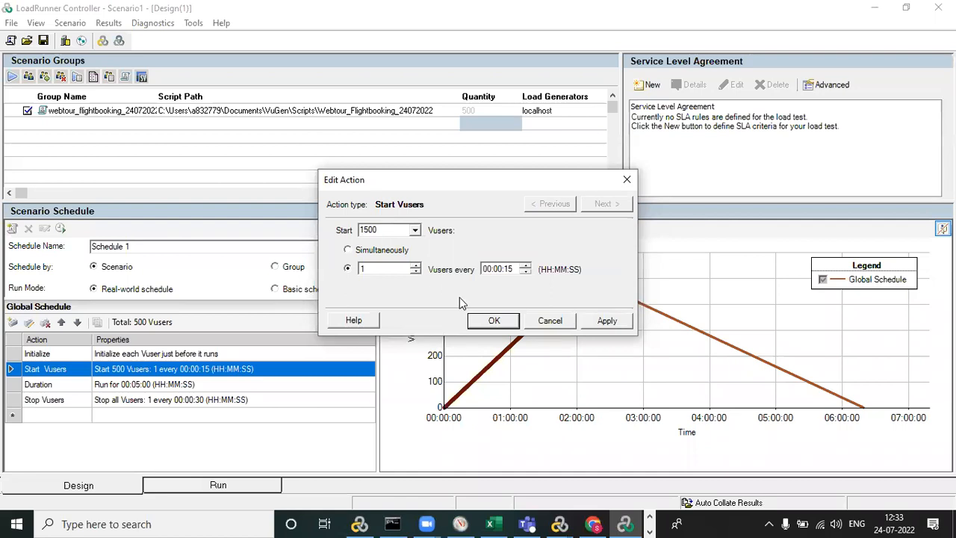
{"action": "left_click", "coordinate": [493, 319]}
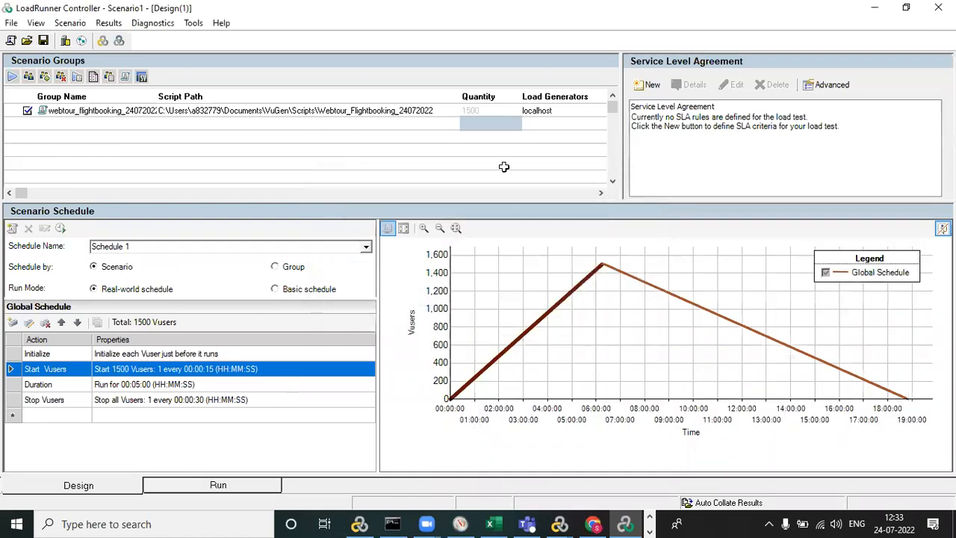
{"action": "left_click", "coordinate": [492, 109]}
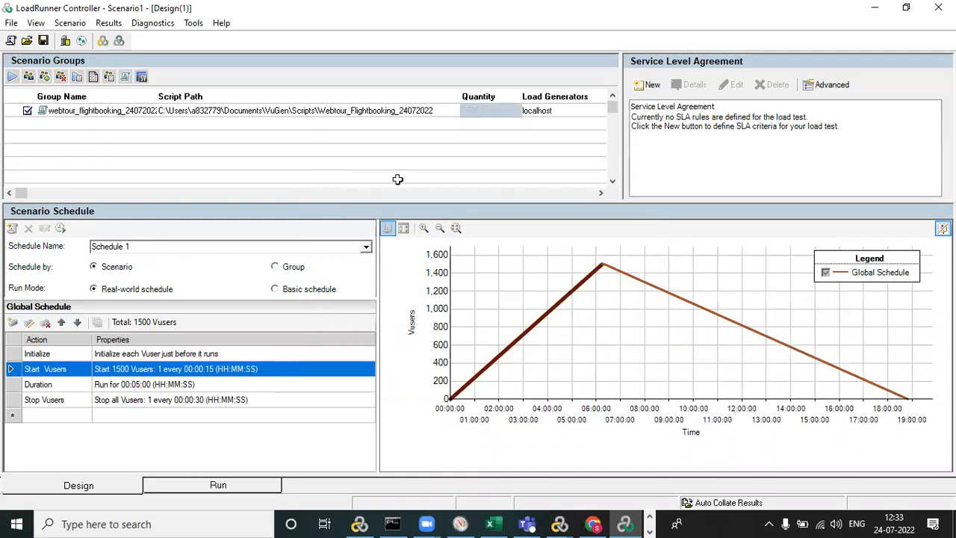
Set the Start Vusers action to start 50 Vusers, 25 every 00:00:01.
{"action": "double_click", "coordinate": [164, 371]}
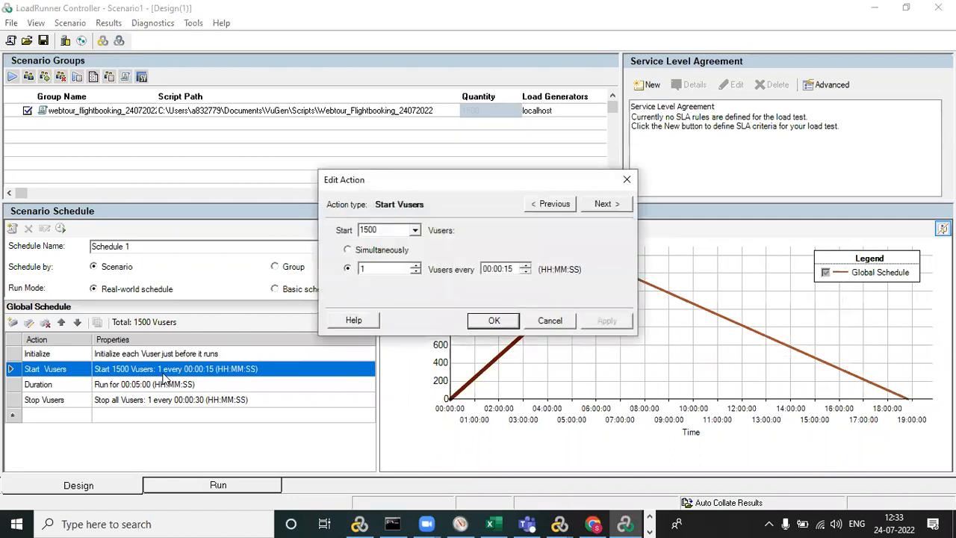
{"action": "left_click_drag", "start_coordinate": [386, 229], "coordinate": [308, 224]}
{"action": "type", "text": "5"}
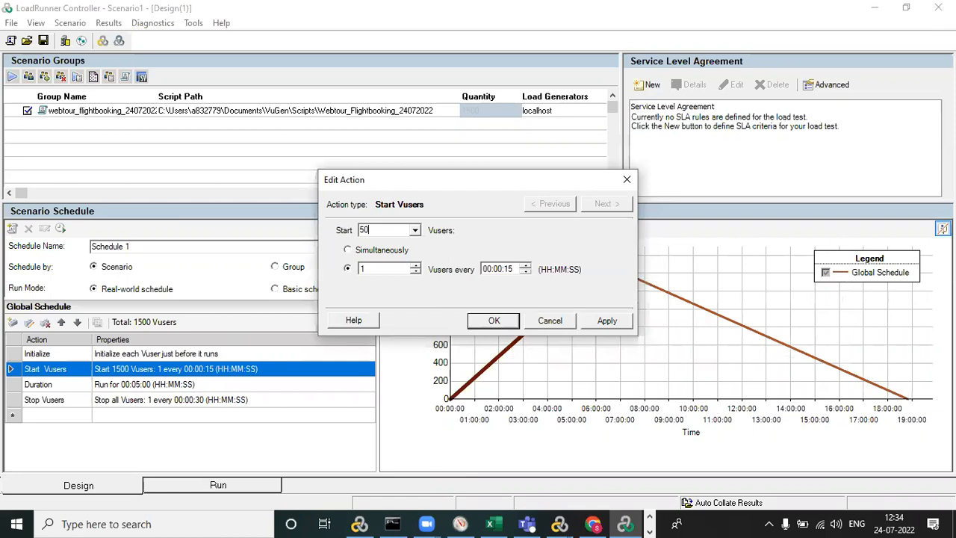
{"action": "type", "text": "0"}
{"action": "left_click_drag", "start_coordinate": [374, 270], "coordinate": [341, 273]}
{"action": "type", "text": "25"}
{"action": "left_click", "coordinate": [509, 270]}
{"action": "type", "text": "1"}
{"action": "left_click", "coordinate": [494, 320]}
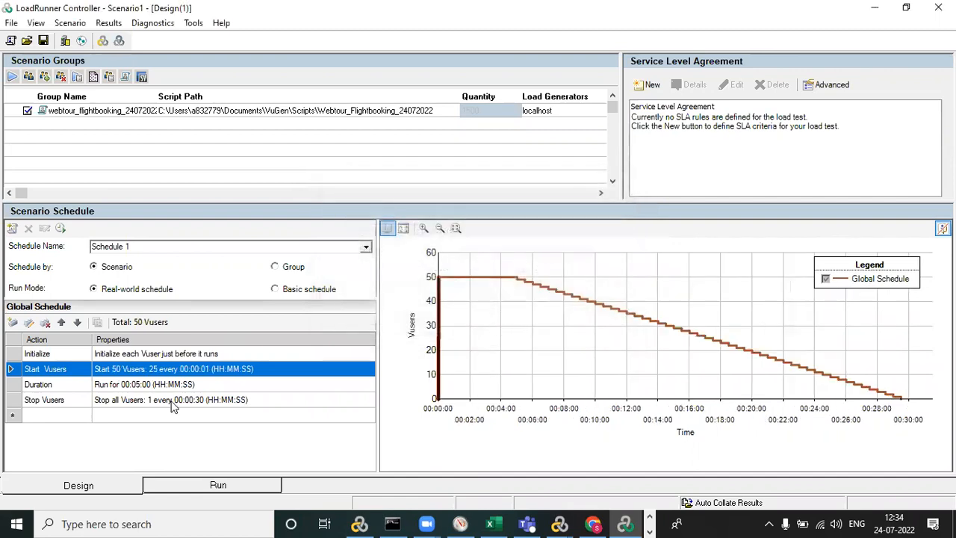
Set the Stop Vusers action to stop all Vusers, 25 every 00:00:01.
{"action": "double_click", "coordinate": [168, 403]}
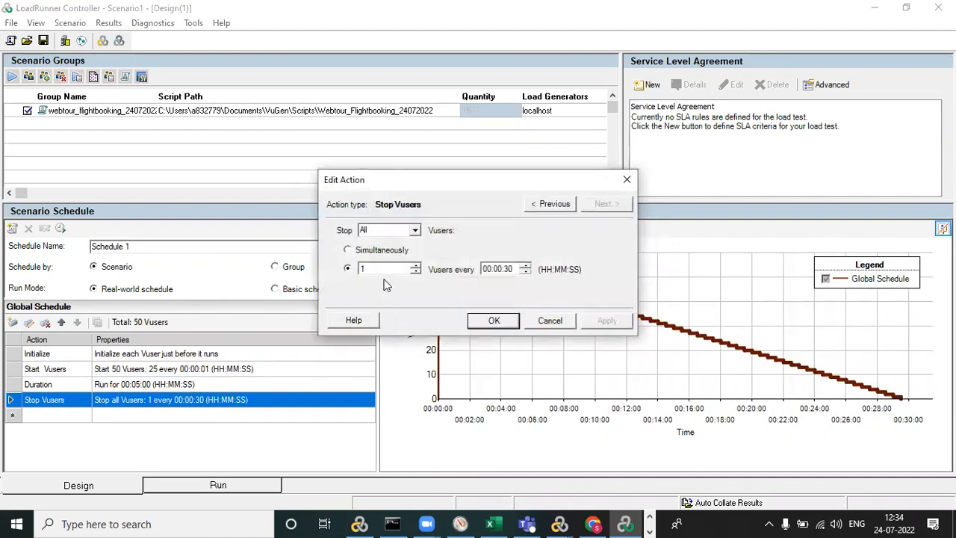
{"action": "double_click", "coordinate": [371, 268]}
{"action": "type", "text": "25"}
{"action": "left_click", "coordinate": [507, 269]}
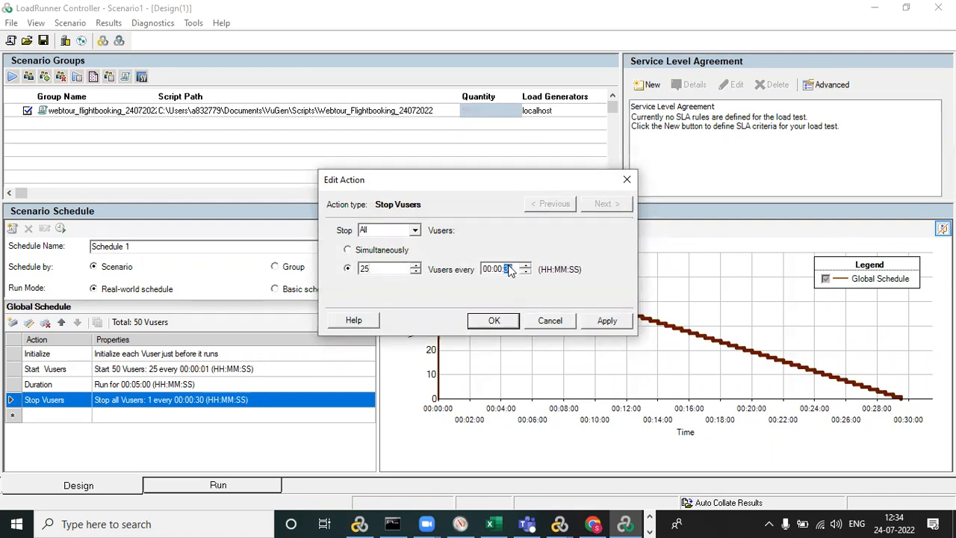
{"action": "left_click", "coordinate": [495, 319]}
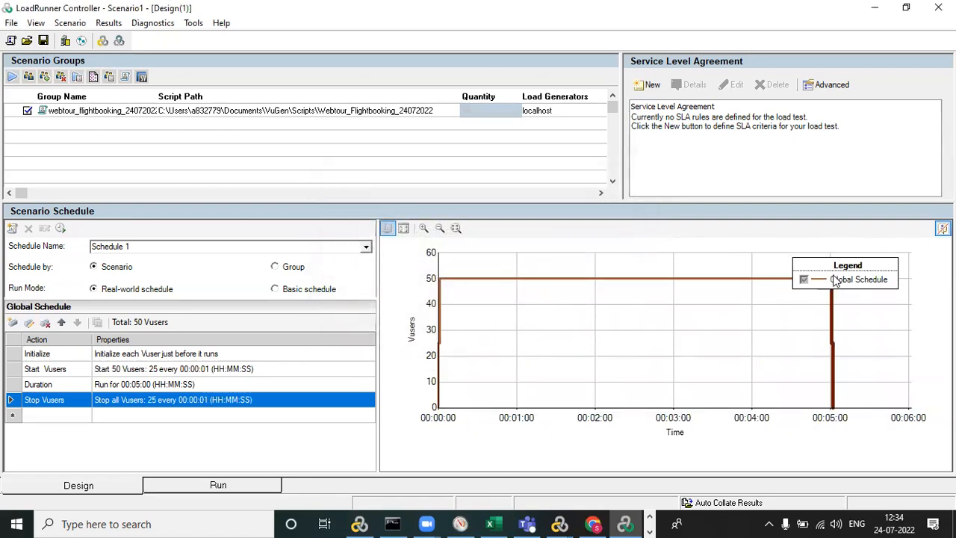
Set the Duration action of the global schedule to run for 00:01:00.
{"action": "double_click", "coordinate": [134, 384]}
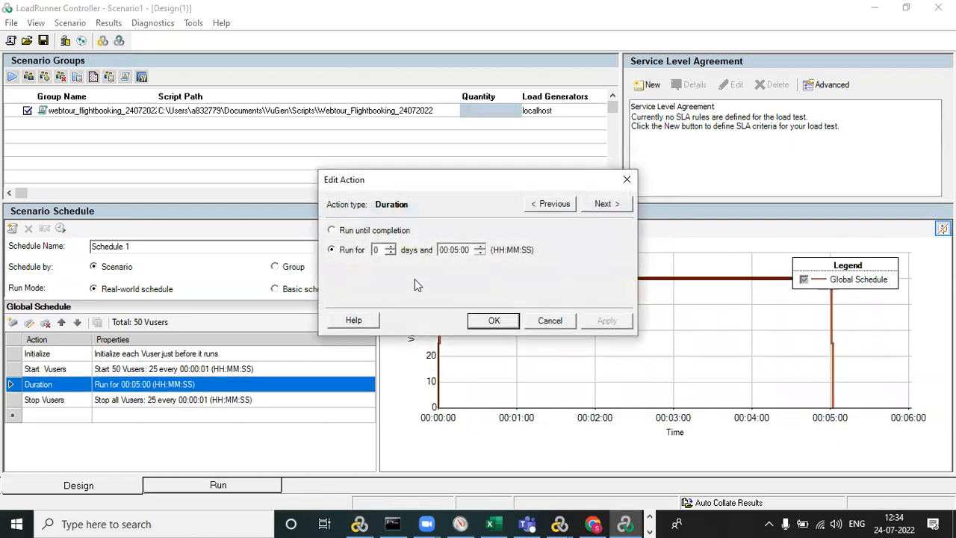
{"action": "left_click", "coordinate": [454, 252]}
{"action": "type", "text": "1"}
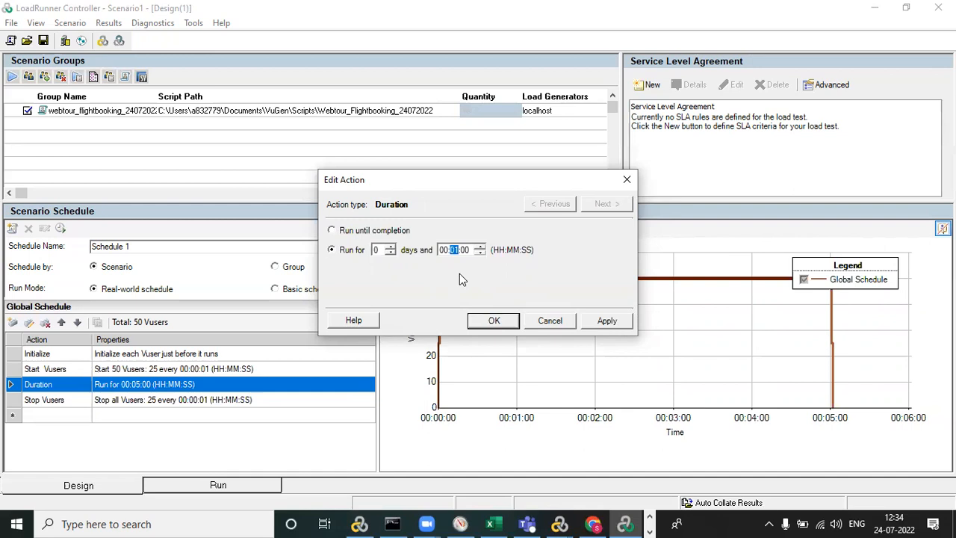
{"action": "left_click", "coordinate": [493, 322]}
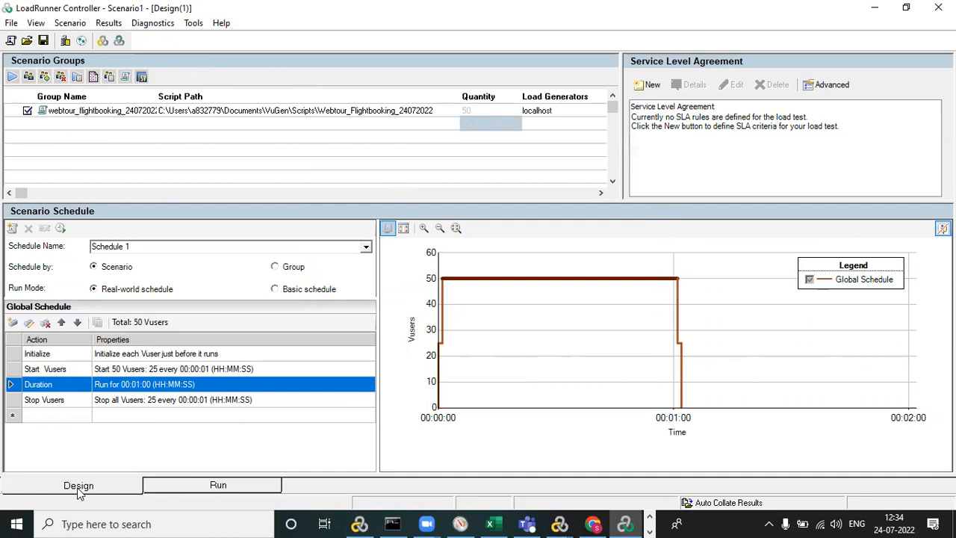
Start the scenario from the run view, overwriting the existing results directory.
{"action": "left_click", "coordinate": [193, 490]}
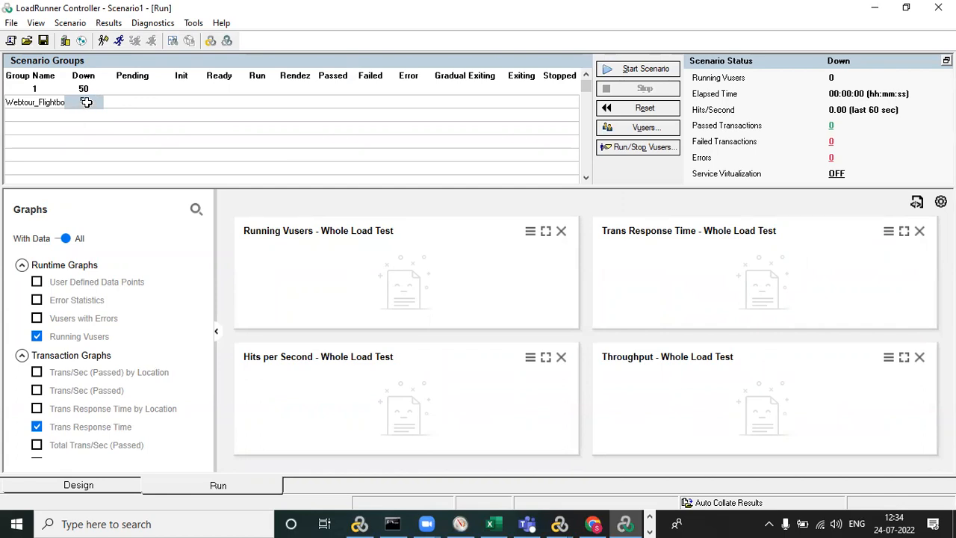
{"action": "left_click", "coordinate": [640, 73]}
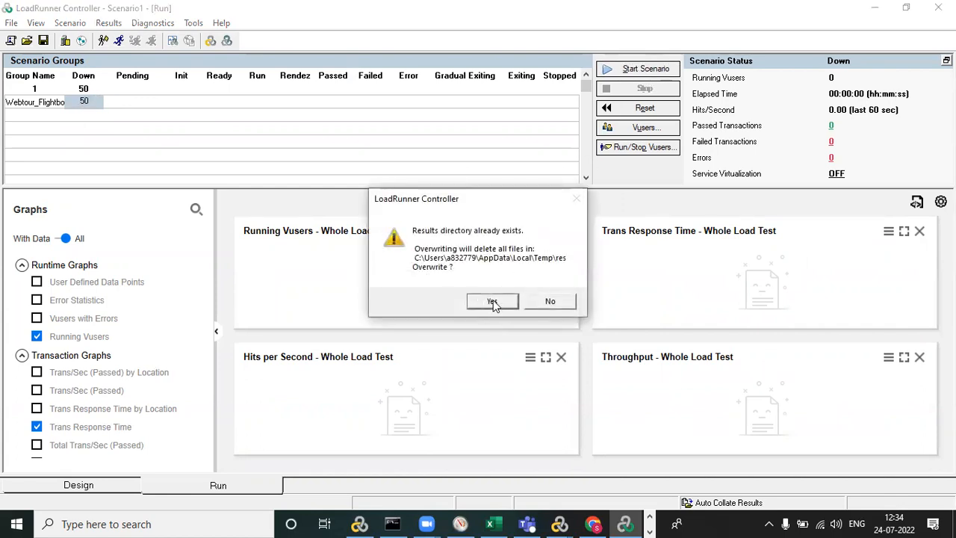
{"action": "left_click", "coordinate": [492, 303]}
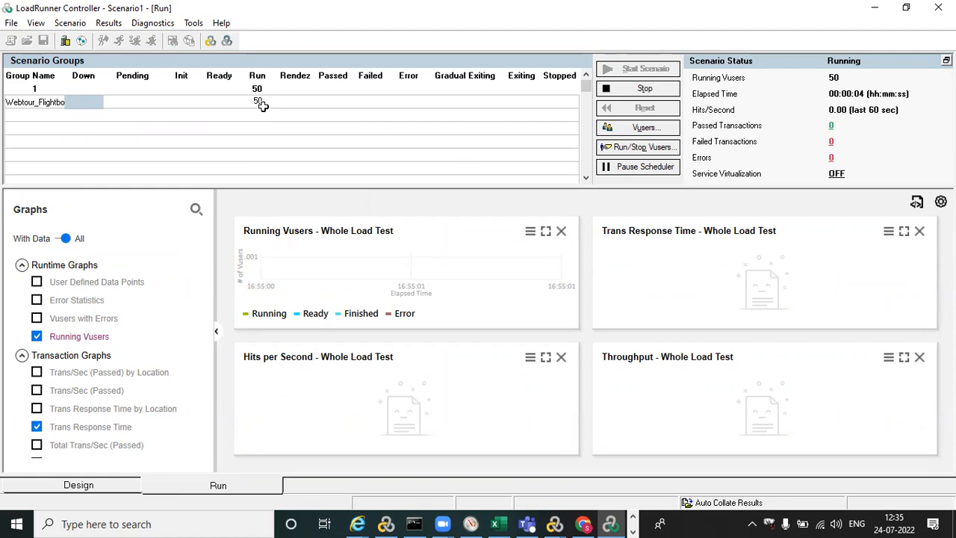
Show the flight booking group's running Vusers in Runtime Viewer windows, and cancel the request to terminate the active Vusers.
{"action": "right_click", "coordinate": [263, 104]}
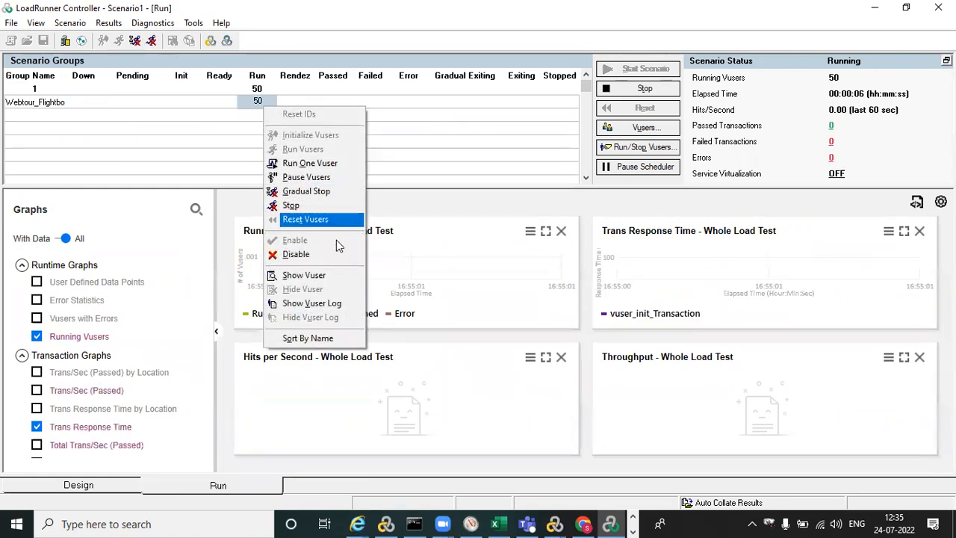
{"action": "left_click", "coordinate": [334, 275]}
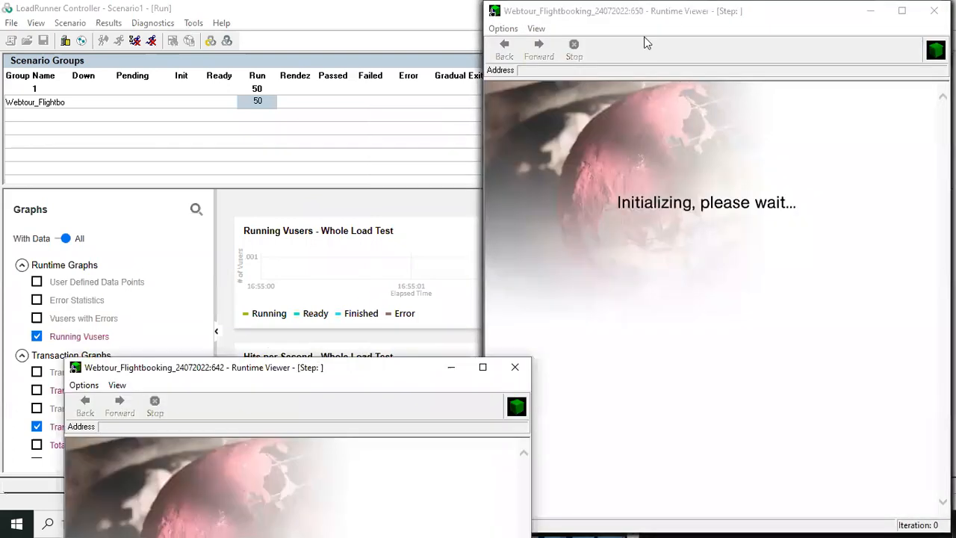
{"action": "left_click", "coordinate": [737, 168]}
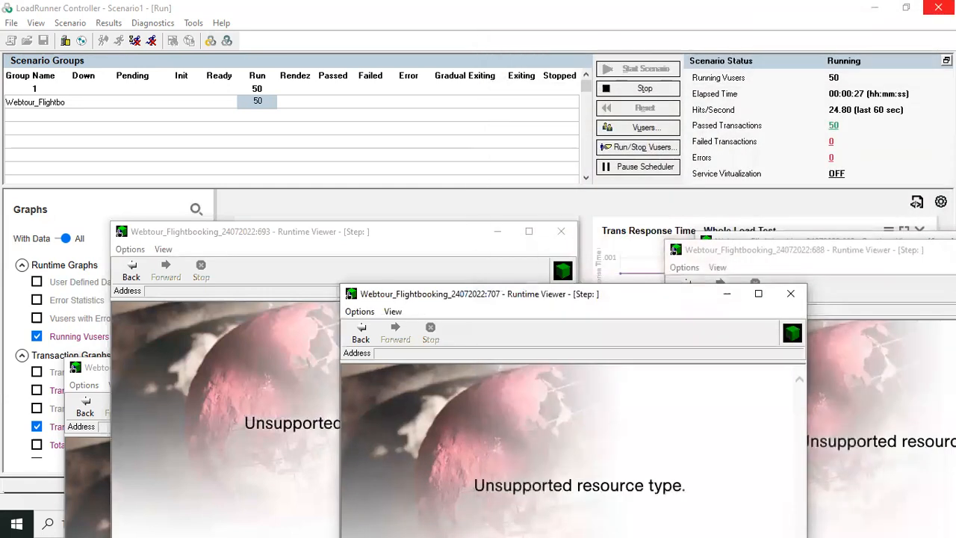
{"action": "left_click", "coordinate": [938, 7]}
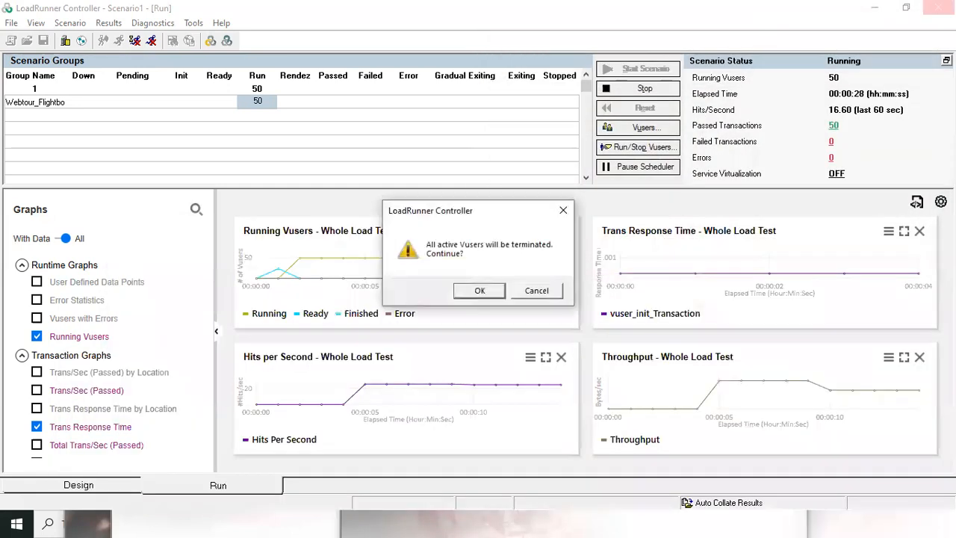
{"action": "left_click", "coordinate": [562, 209]}
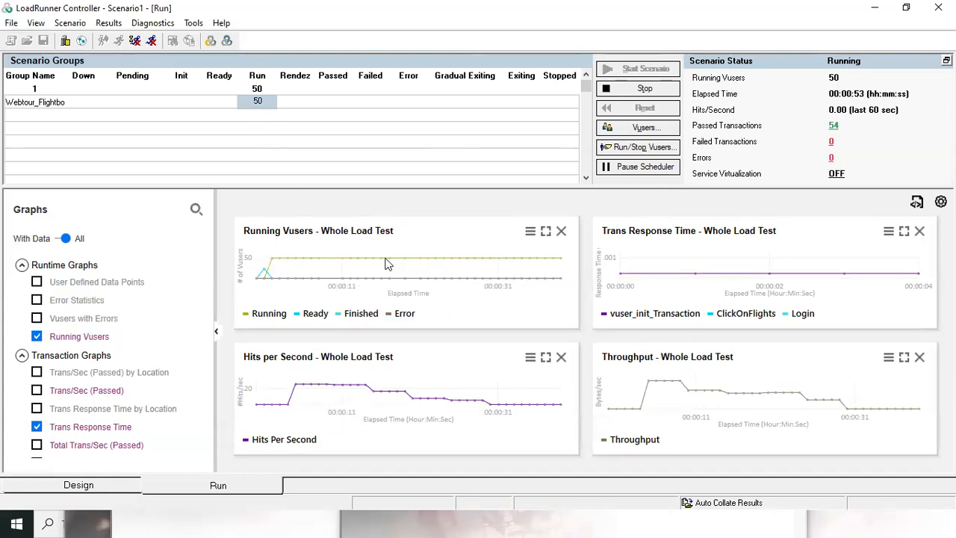
Enlarge the Running Vusers and Trans Response Time graphs one after the other to examine their details, restoring the graph overview each time.
{"action": "double_click", "coordinate": [461, 266]}
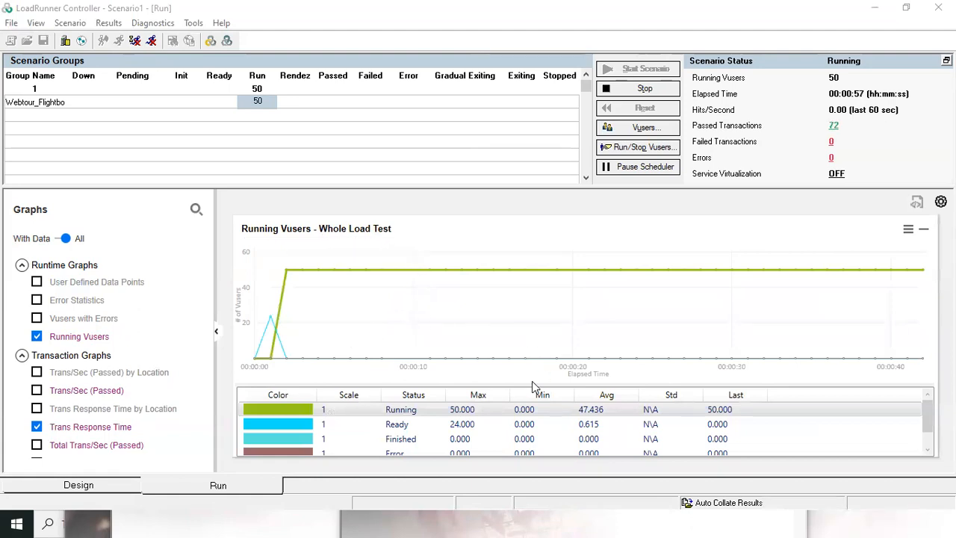
{"action": "double_click", "coordinate": [423, 305]}
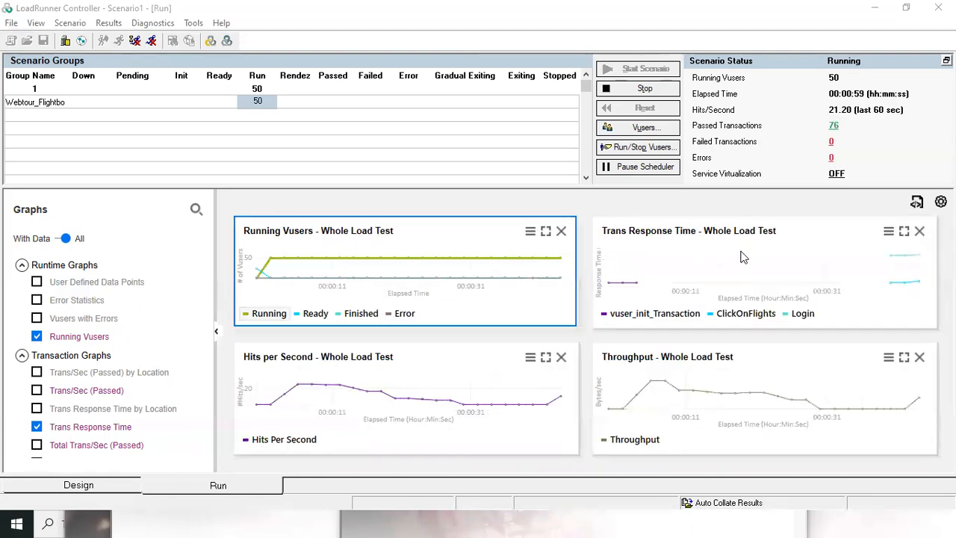
{"action": "double_click", "coordinate": [743, 257]}
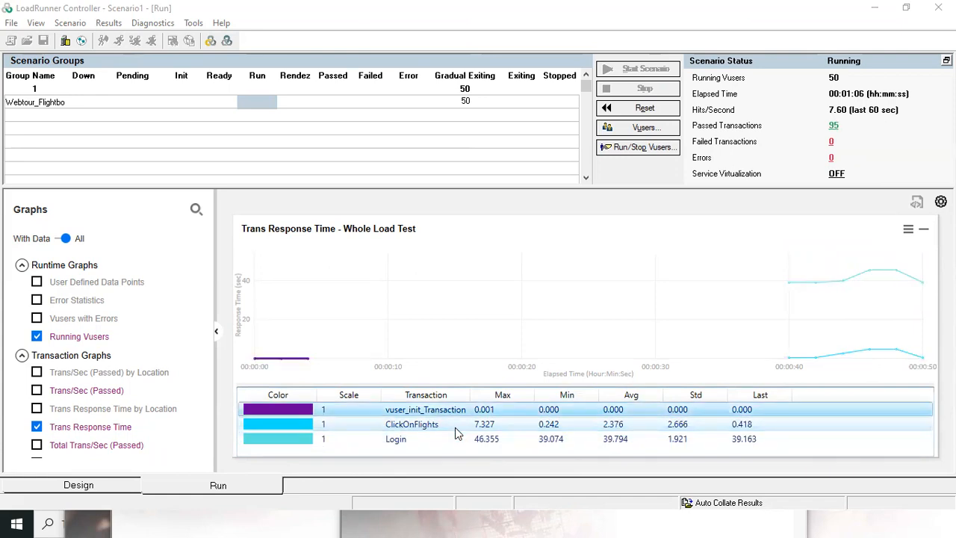
{"action": "double_click", "coordinate": [444, 290]}
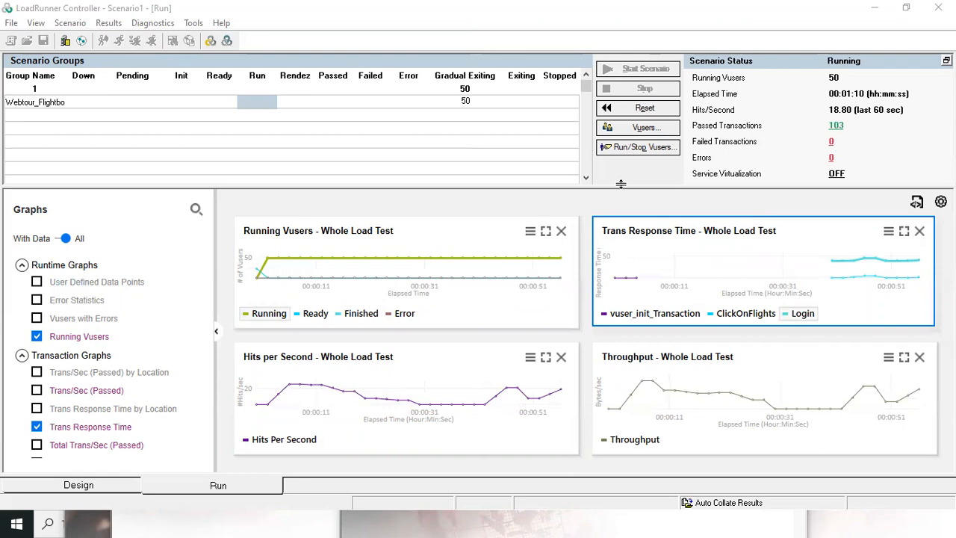
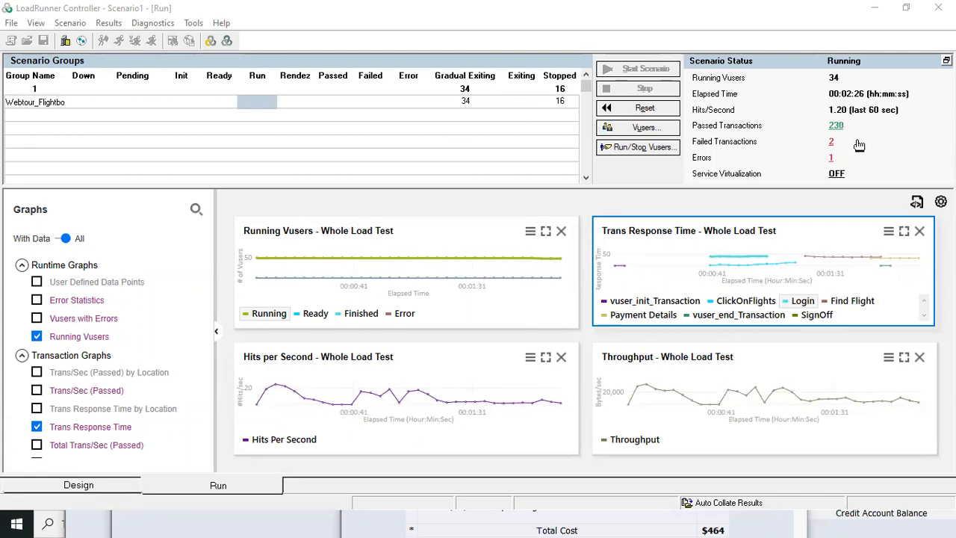
Review the failed transaction counts for Payment Details and Action_Transaction, and check the scenario's error output messages.
{"action": "left_click", "coordinate": [834, 146]}
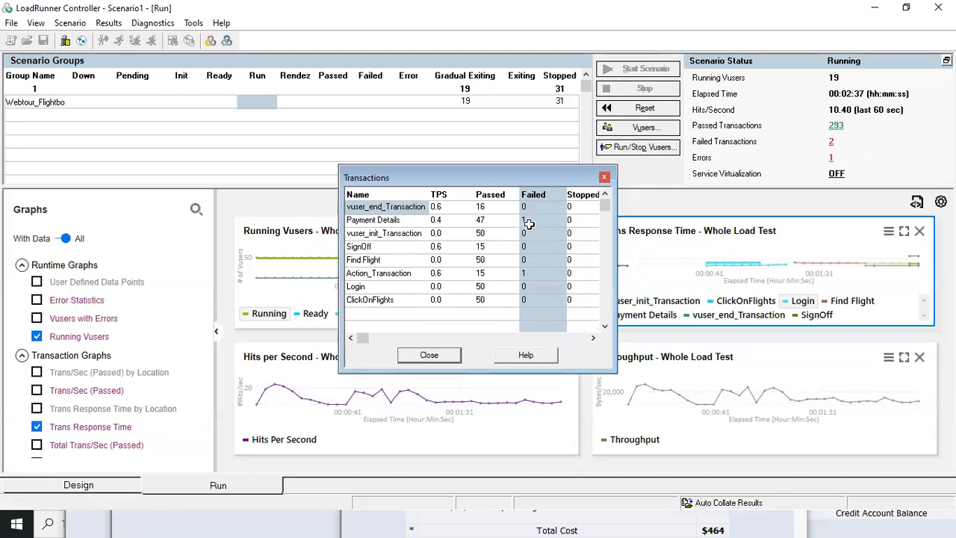
{"action": "left_click", "coordinate": [530, 221]}
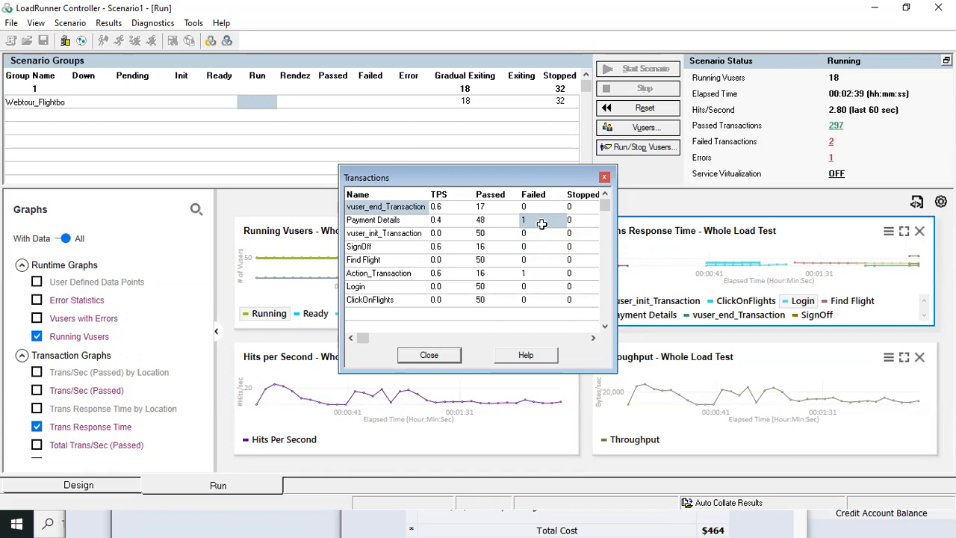
{"action": "left_click", "coordinate": [537, 274]}
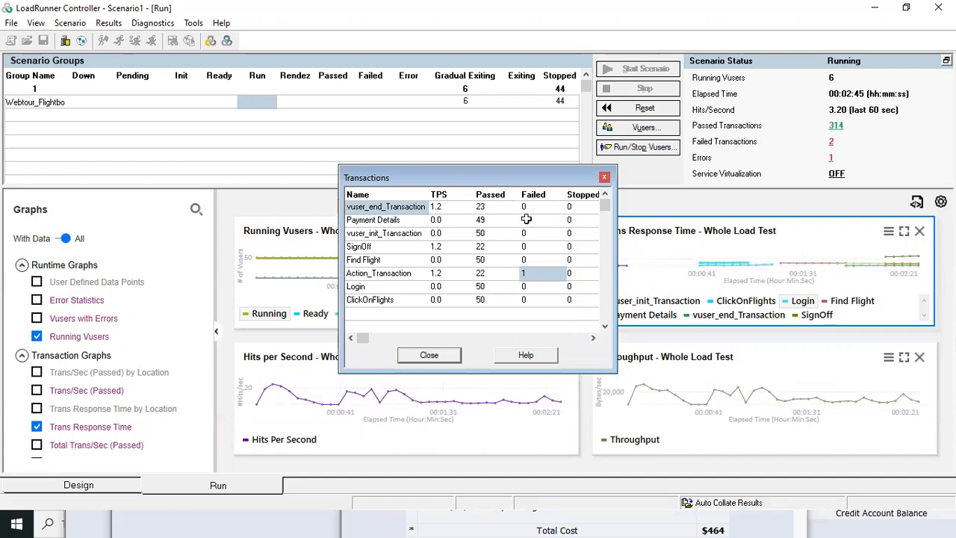
{"action": "left_click", "coordinate": [529, 219]}
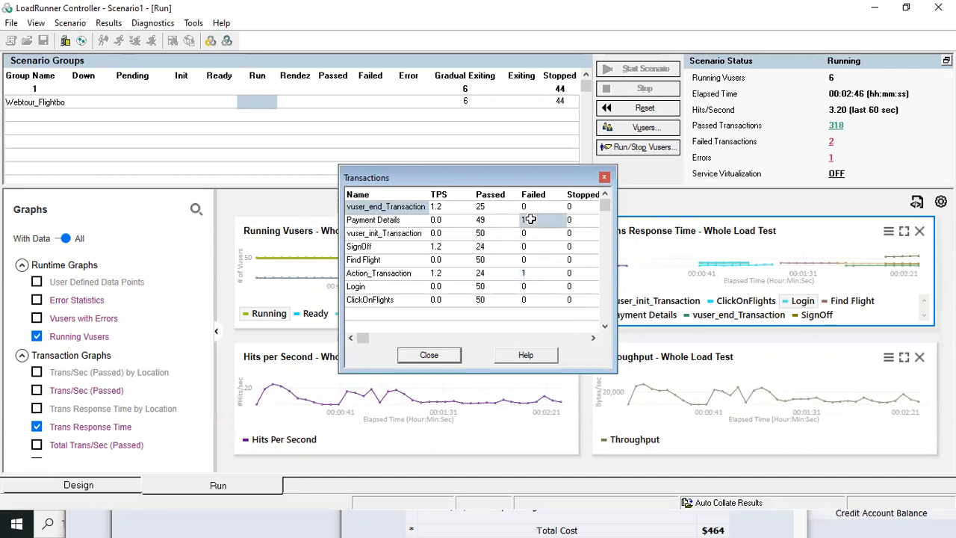
{"action": "left_click", "coordinate": [604, 177]}
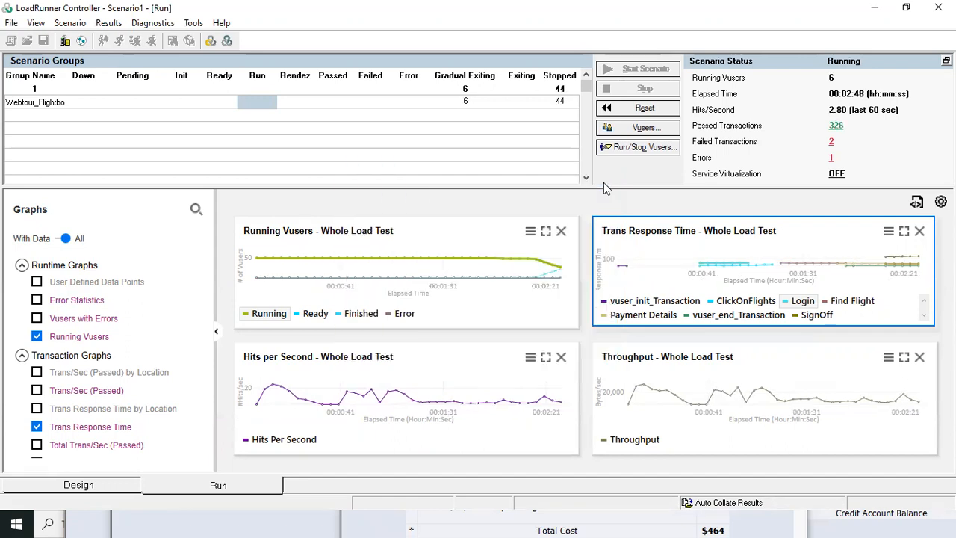
{"action": "left_click", "coordinate": [830, 158]}
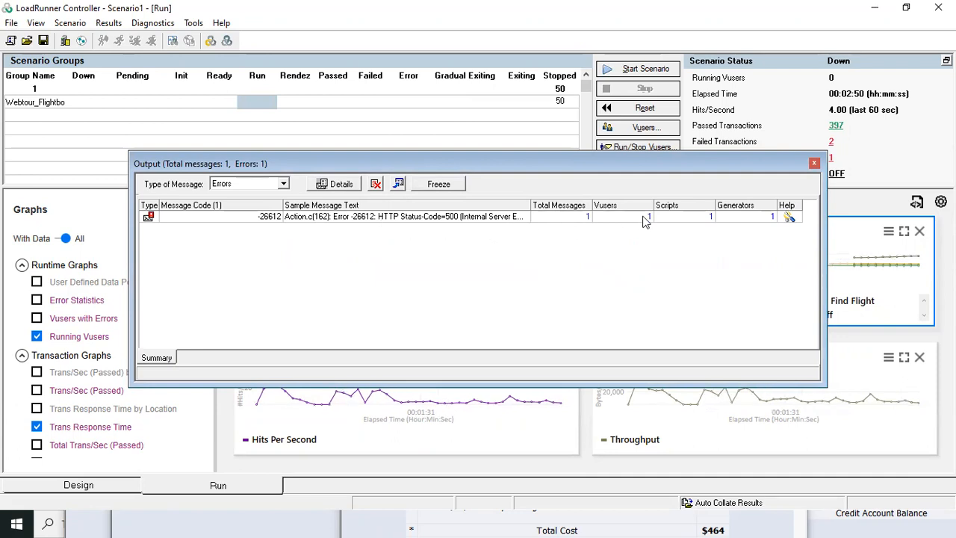
{"action": "left_click", "coordinate": [814, 163]}
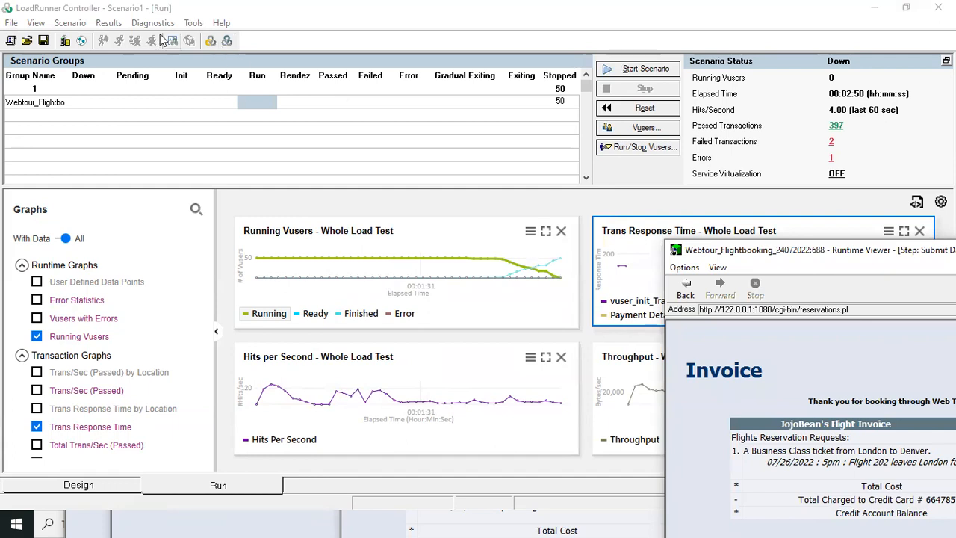
Analyze the scenario results in LoadRunner Analysis, clearing the Runtime Viewer window out of the way.
{"action": "left_click", "coordinate": [109, 22]}
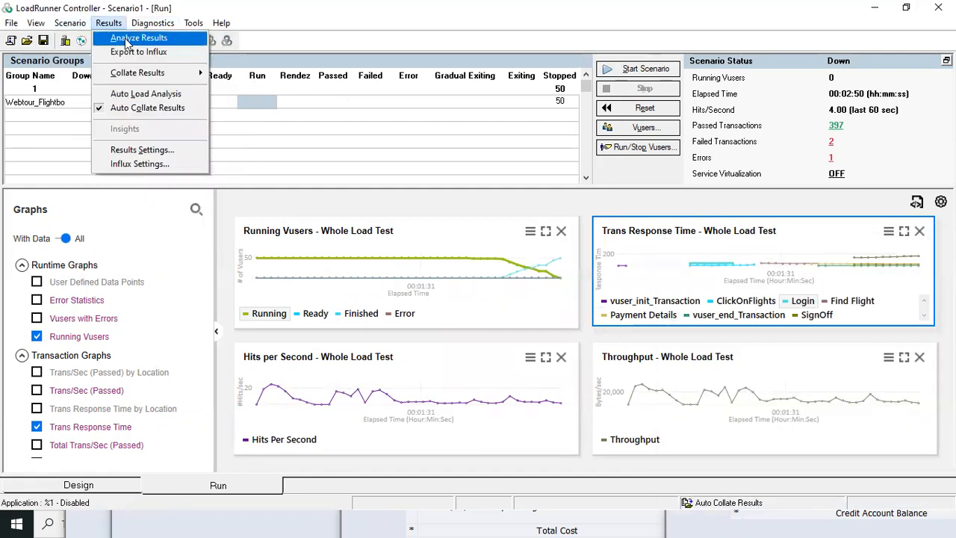
{"action": "left_click", "coordinate": [129, 38]}
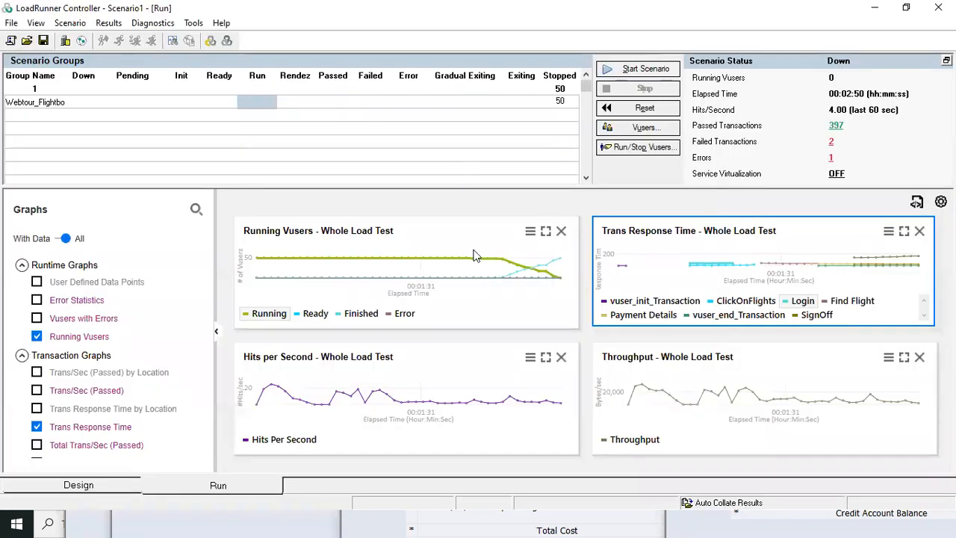
{"action": "key", "text": "alt+Tab"}
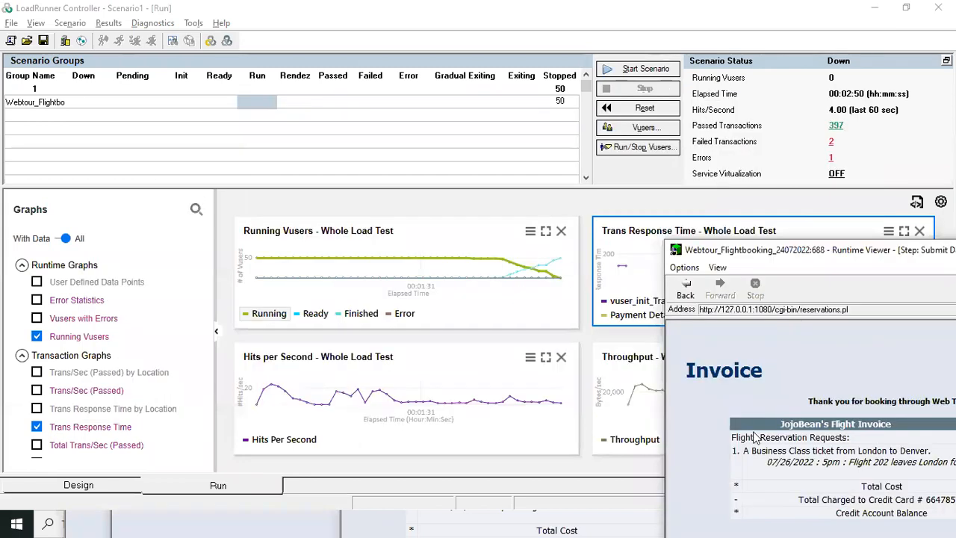
{"action": "left_click", "coordinate": [874, 7]}
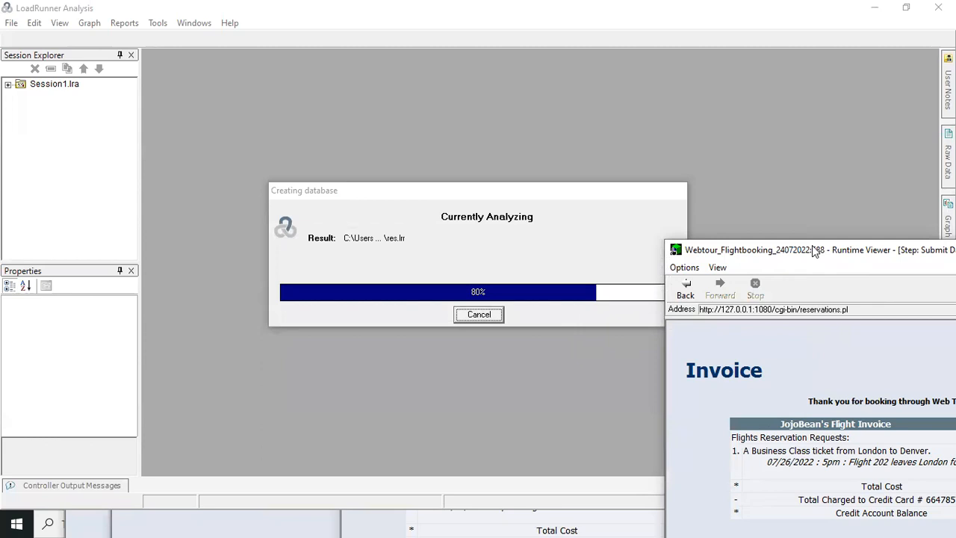
{"action": "left_click_drag", "start_coordinate": [816, 252], "coordinate": [552, 217]}
{"action": "left_click", "coordinate": [851, 205]}
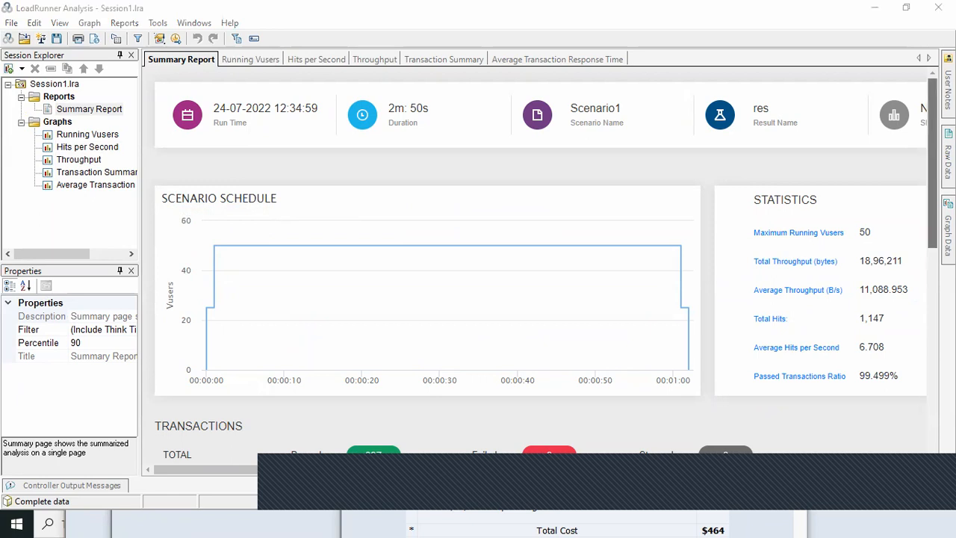
Examine the summary report down to the transaction table, especially the average response times.
{"action": "scroll", "coordinate": [859, 261], "scroll_direction": "down", "scroll_amount": 5}
{"action": "left_click_drag", "start_coordinate": [932, 319], "coordinate": [933, 335]}
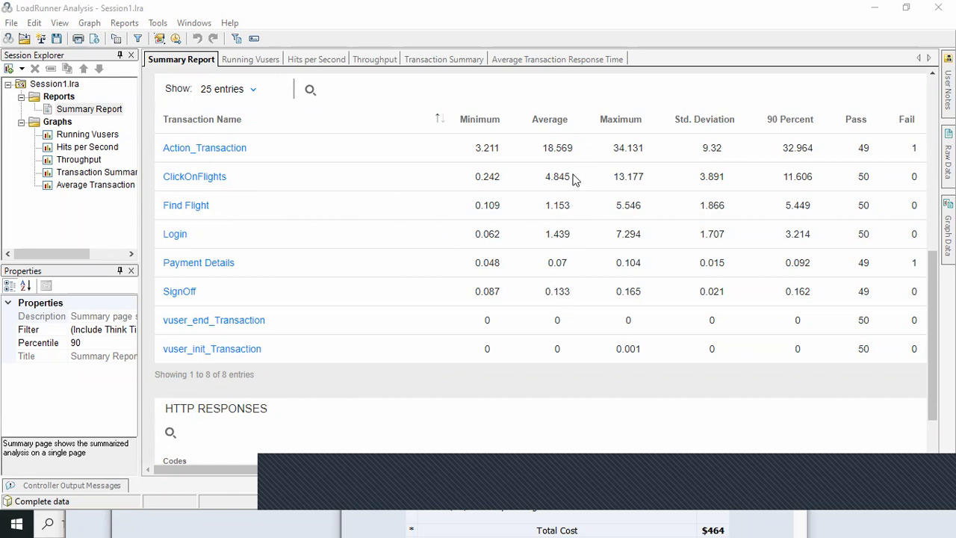
{"action": "left_click_drag", "start_coordinate": [554, 155], "coordinate": [569, 314]}
{"action": "left_click", "coordinate": [550, 193]}
Switch to the Book1 workbook in Excel to view the load test results template on the 10 users test sheet.
{"action": "key", "text": "alt+Tab"}
{"action": "key", "text": "alt+Tab"}
{"action": "key", "text": "alt+Tab"}
{"action": "key", "text": "alt+Tab"}
{"action": "key", "text": "alt+Tab"}
{"action": "key", "text": "alt+Tab"}
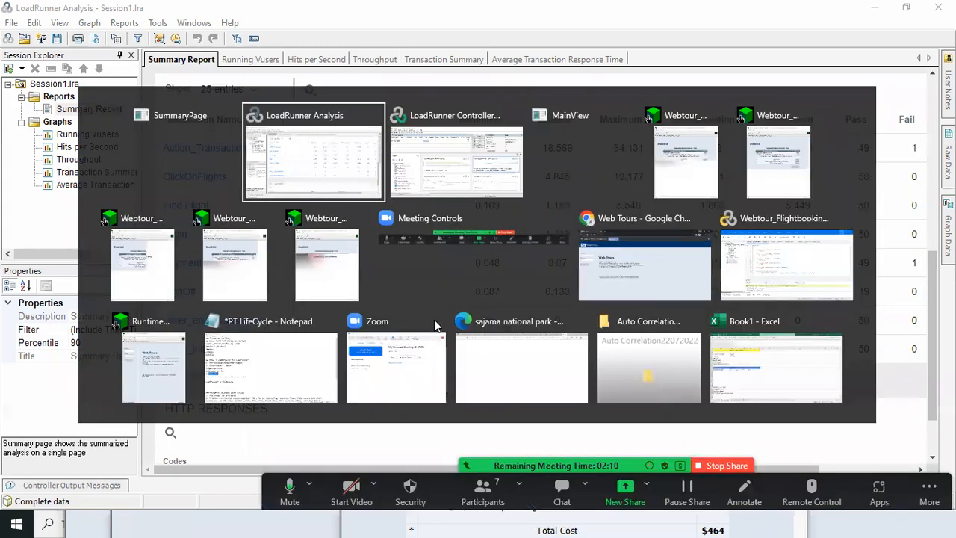
{"action": "key", "text": "alt+Tab"}
{"action": "key", "text": "alt+Tab"}
{"action": "key", "text": "alt+Tab"}
{"action": "key", "text": "alt+Tab"}
{"action": "key", "text": "alt+Tab"}
{"action": "key", "text": "alt+Tab"}
{"action": "key", "text": "alt+Tab"}
{"action": "key", "text": "alt+Tab"}
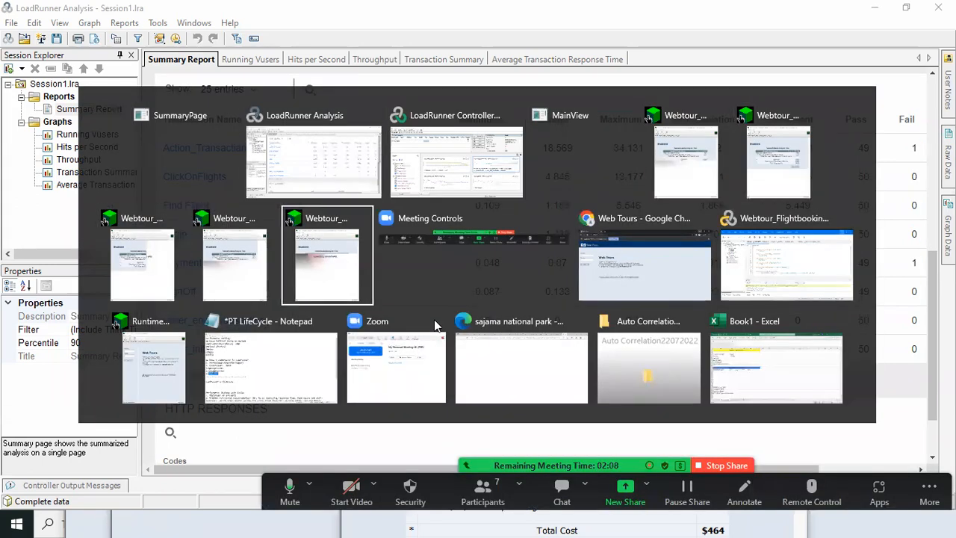
{"action": "key", "text": "alt+Tab"}
{"action": "key", "text": "alt+Tab"}
{"action": "key", "text": "alt+Tab"}
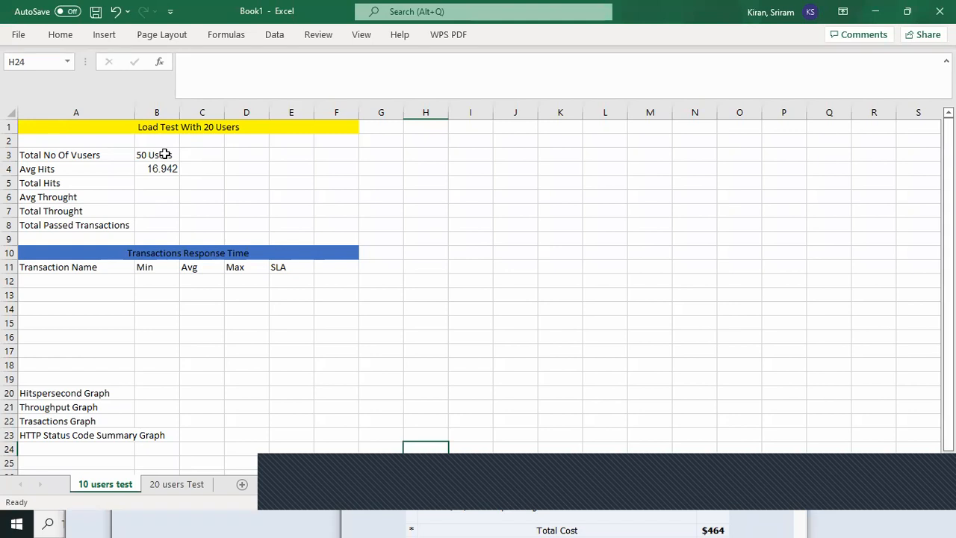
{"action": "left_click", "coordinate": [506, 77]}
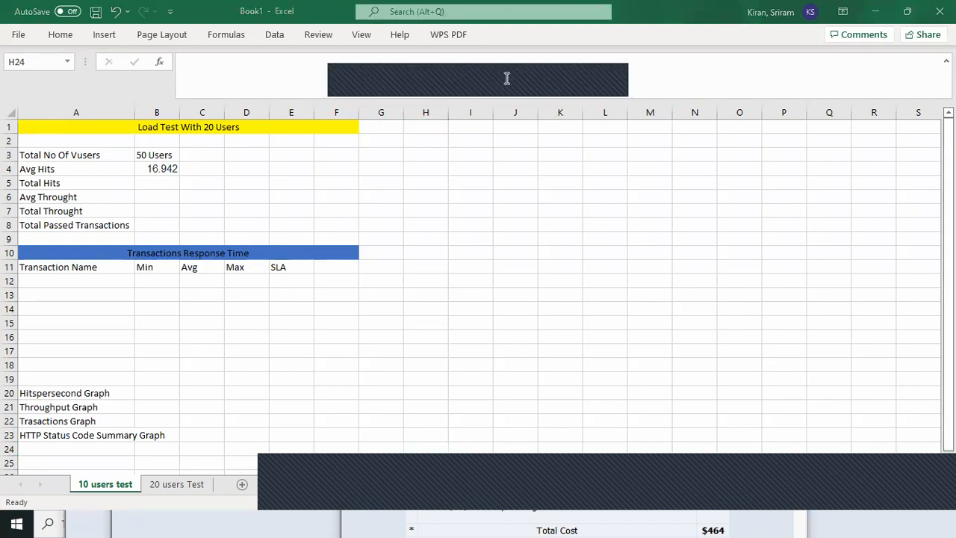
Check the transaction names in the LoadRunner Analysis summary report, and enter Login and ClickonFlights in cells A12 and A13 of Book1 in Excel.
{"action": "left_click", "coordinate": [73, 282]}
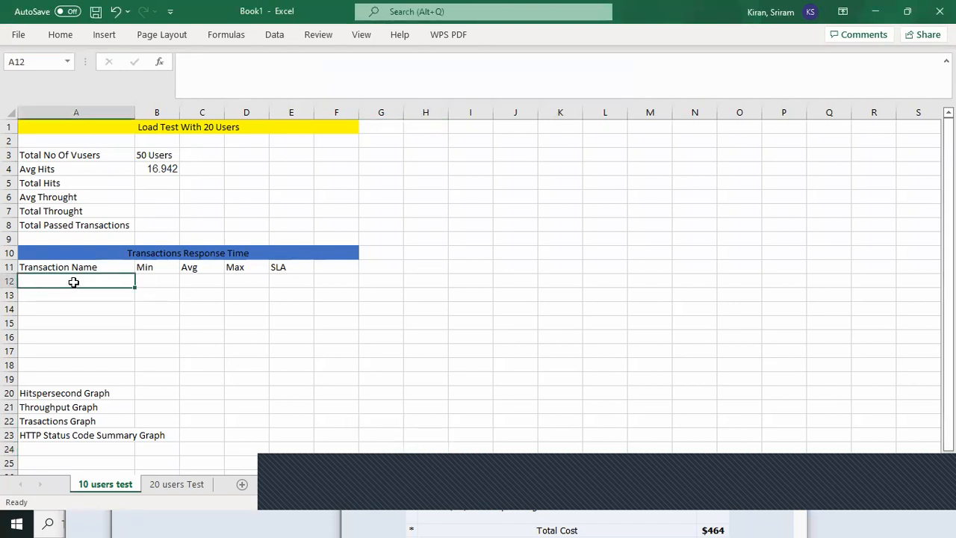
{"action": "key", "text": "alt+Tab"}
{"action": "key", "text": "alt+Tab"}
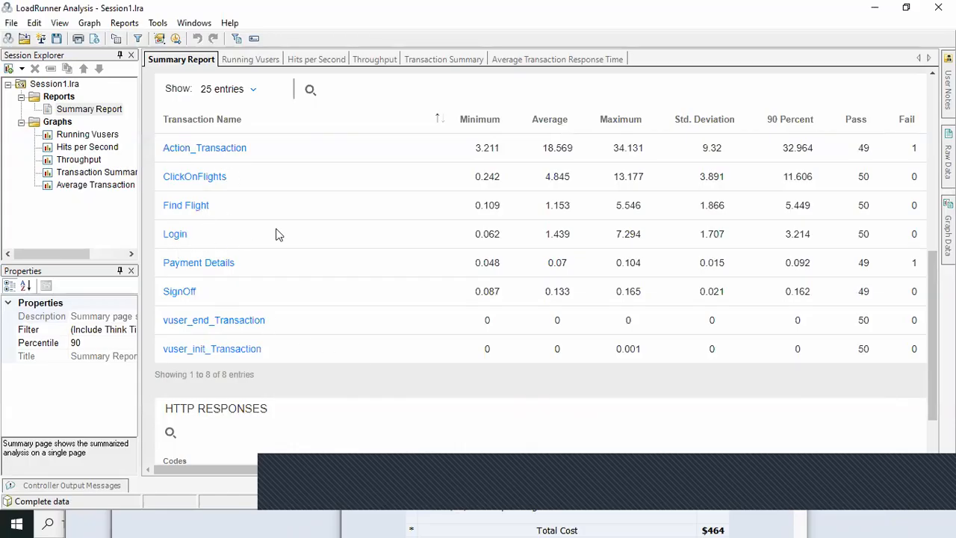
{"action": "key", "text": "alt+Tab"}
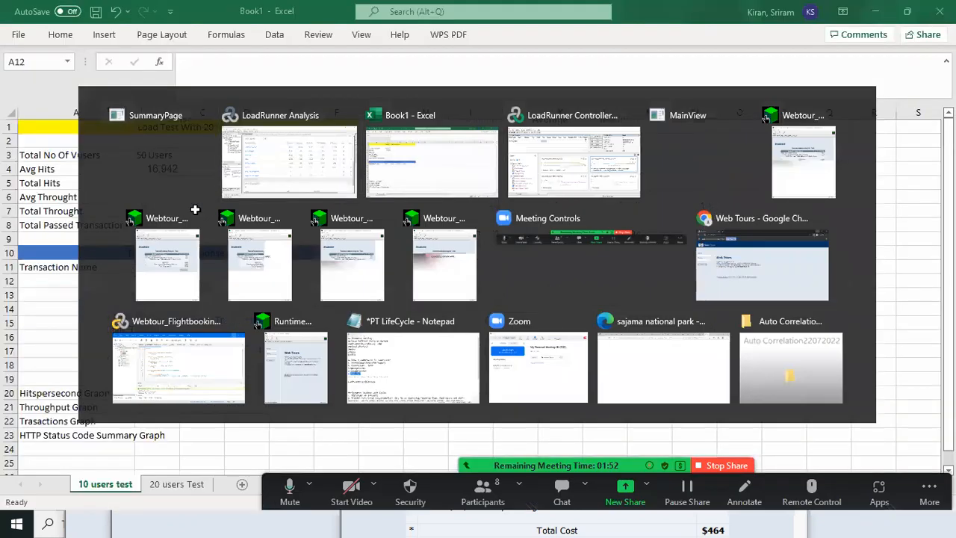
{"action": "type", "text": "Login"}
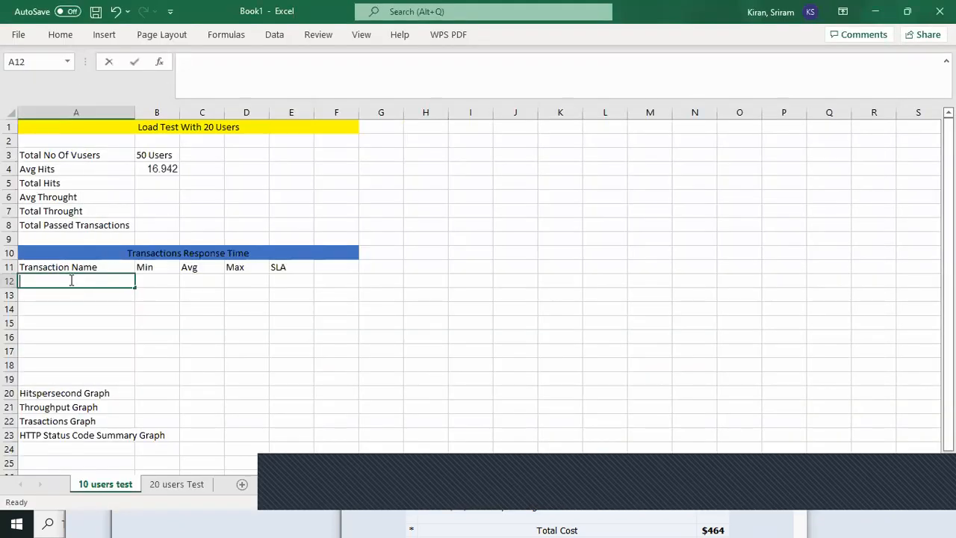
{"action": "left_click", "coordinate": [71, 298]}
{"action": "type", "text": "ClickonFl"}
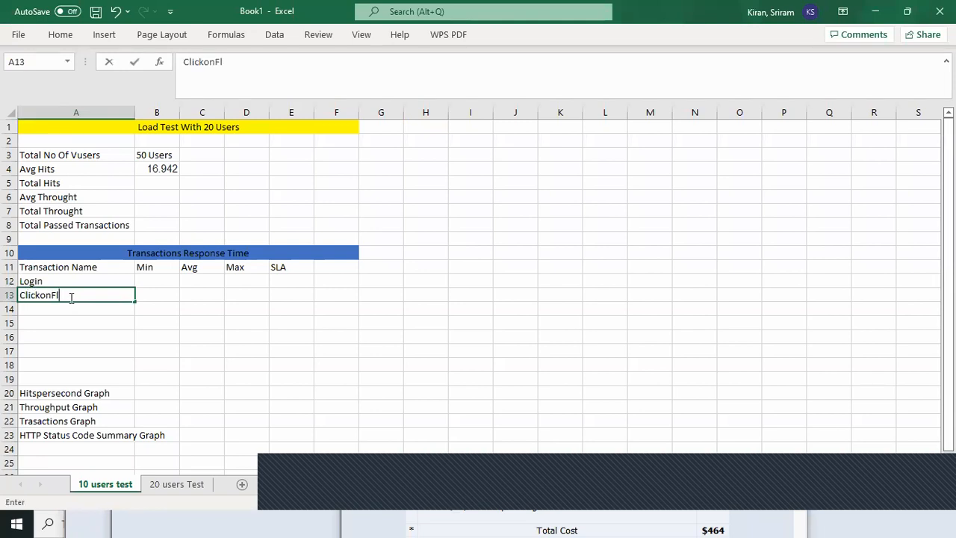
{"action": "type", "text": "ights"}
Enter FindFlight, Payment and Signoff in cells A14 to A16 of the Transaction Name column.
{"action": "left_click", "coordinate": [48, 309]}
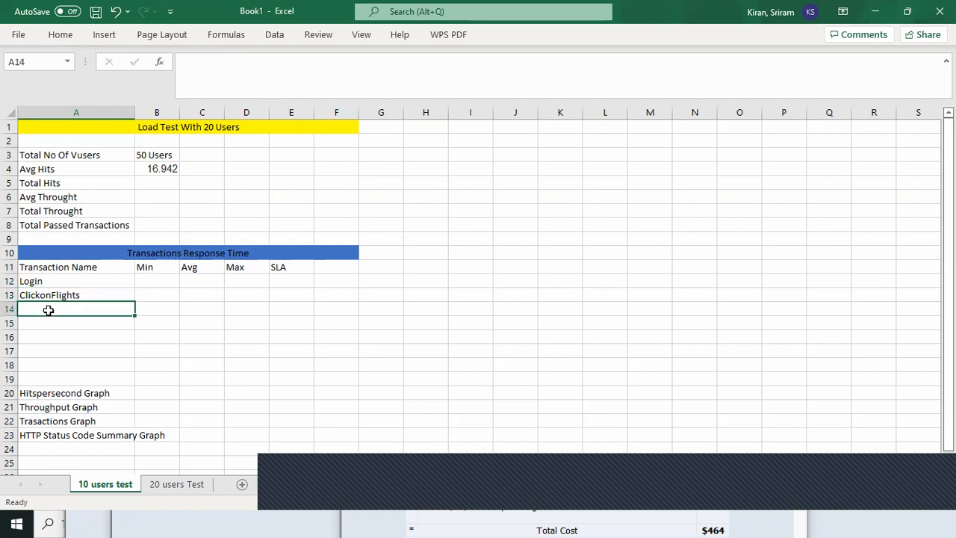
{"action": "type", "text": "Find"}
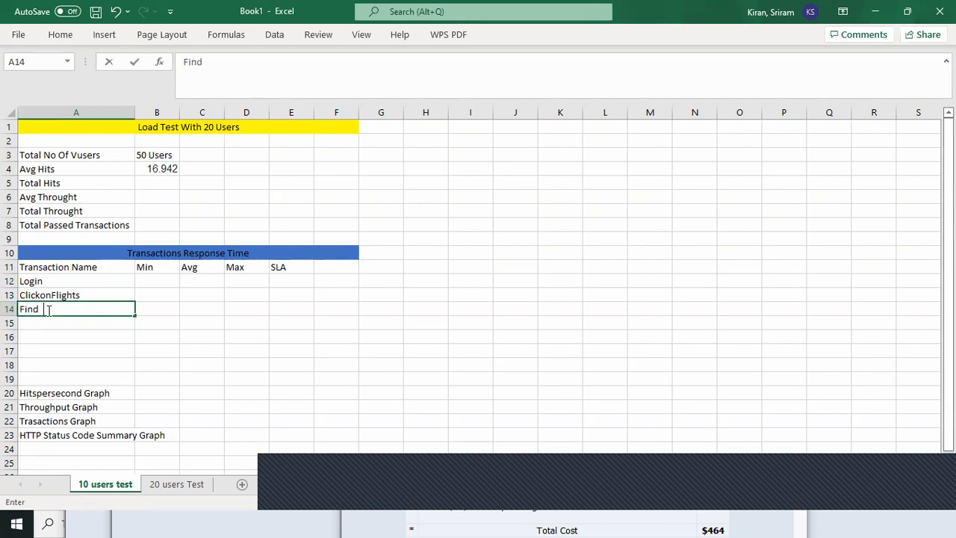
{"action": "type", "text": "Flight"}
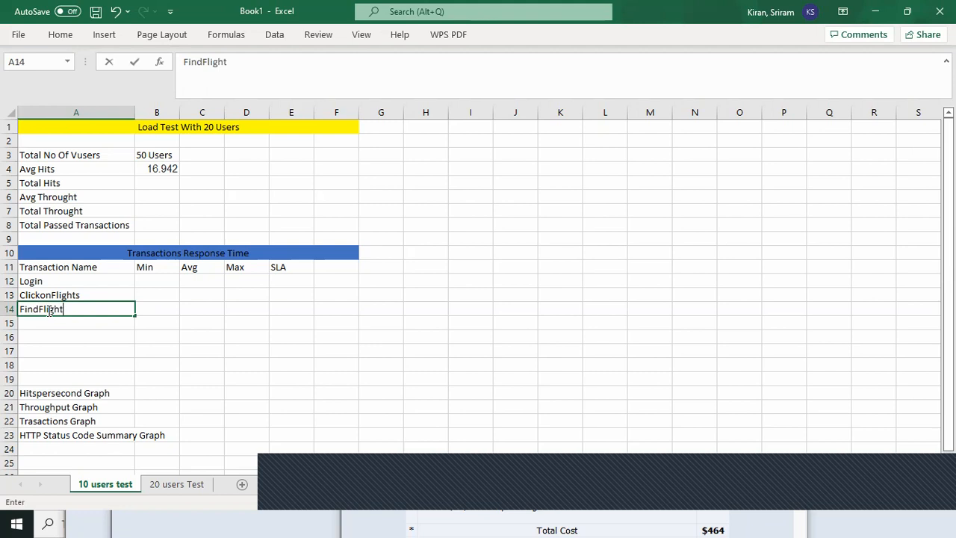
{"action": "left_click", "coordinate": [49, 324]}
{"action": "type", "text": "Payment"}
{"action": "left_click", "coordinate": [51, 337]}
{"action": "type", "text": "Signoff"}
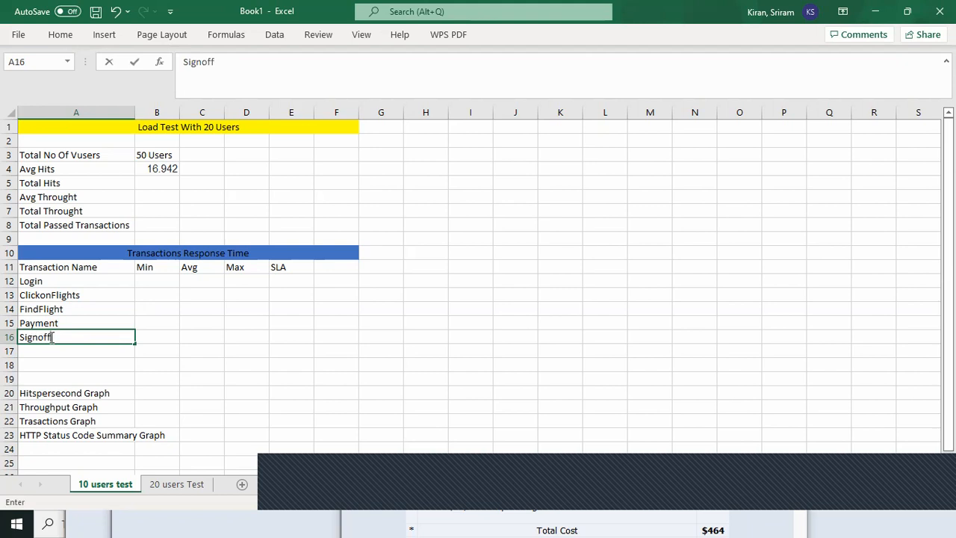
{"action": "left_click", "coordinate": [166, 335]}
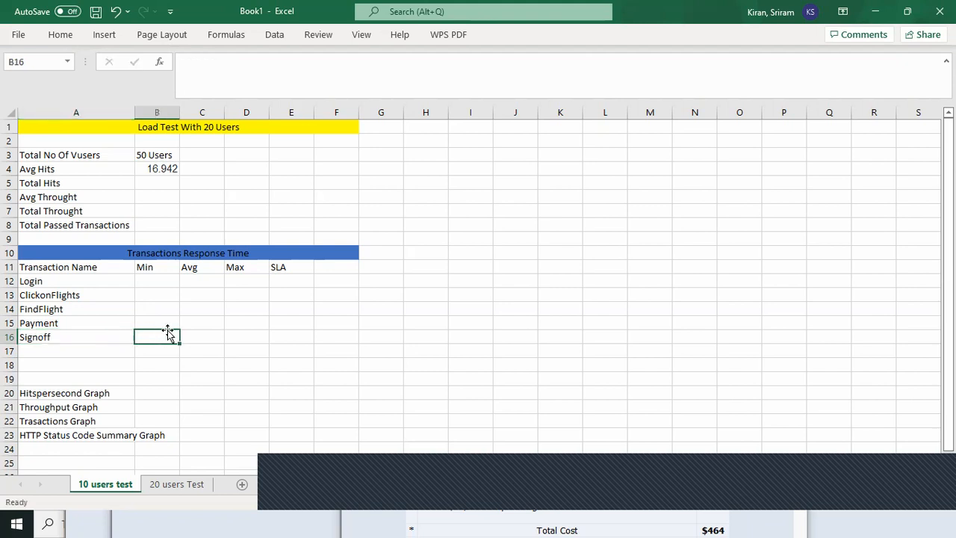
Switch to LoadRunner Analysis and generate a report from the Detailed report (for single run) template.
{"action": "key", "text": "alt+Tab"}
{"action": "key", "text": "alt+Tab"}
{"action": "key", "text": "alt+Tab"}
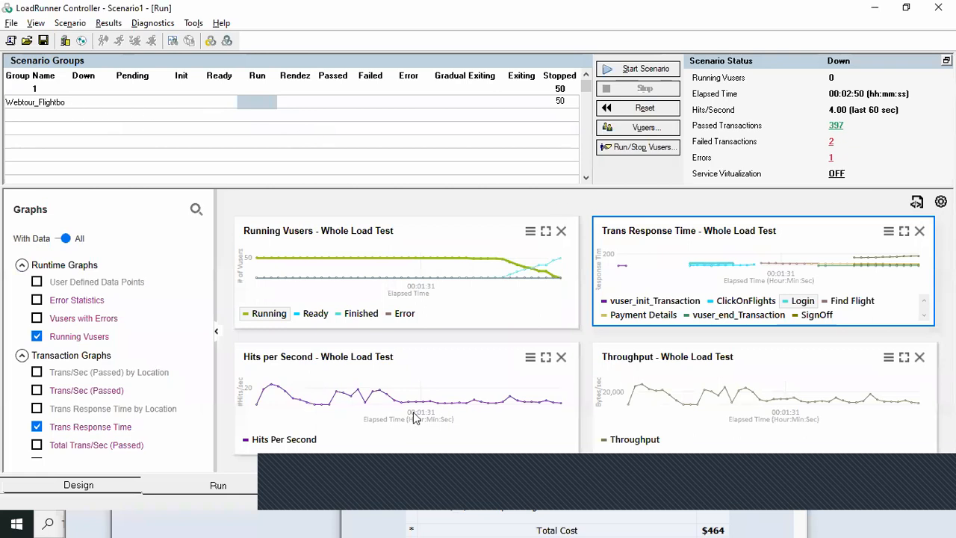
{"action": "key", "text": "alt+Tab"}
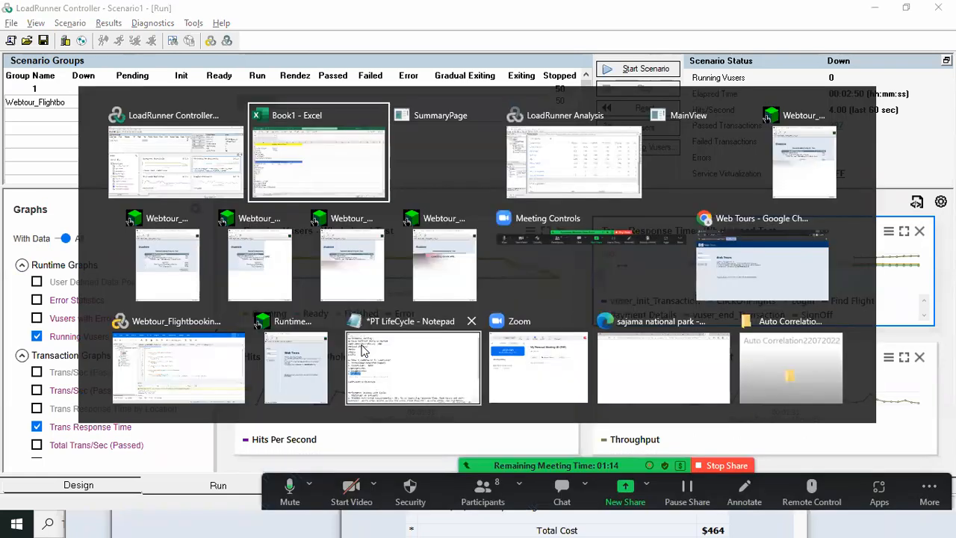
{"action": "key", "text": "shift+alt+Tab"}
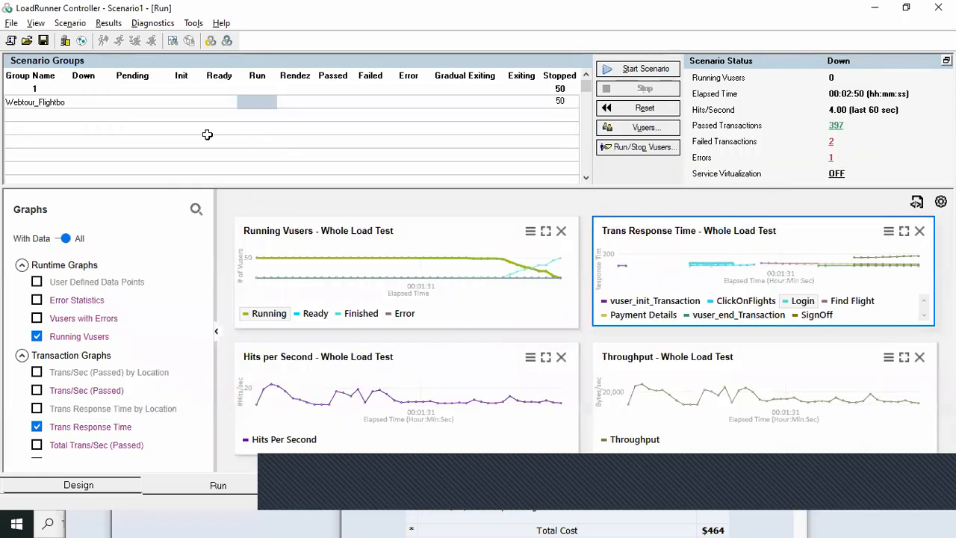
{"action": "key", "text": "alt+Tab"}
{"action": "key", "text": "alt+Tab"}
{"action": "key", "text": "alt+Tab"}
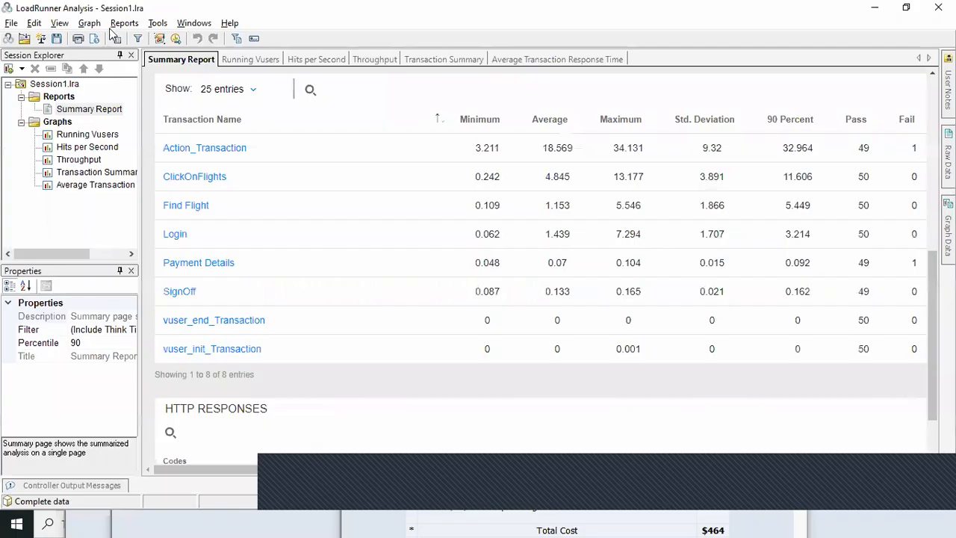
{"action": "left_click", "coordinate": [121, 24]}
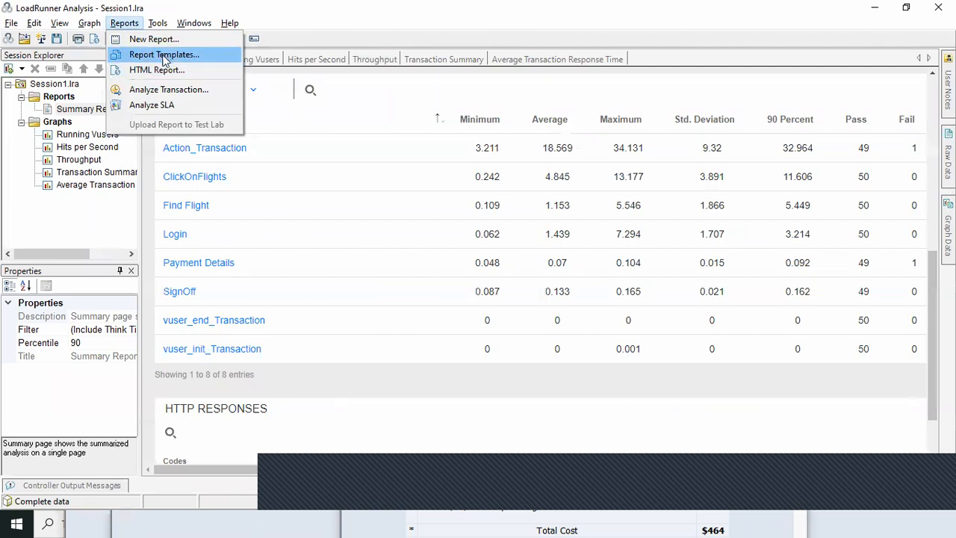
{"action": "left_click", "coordinate": [165, 55]}
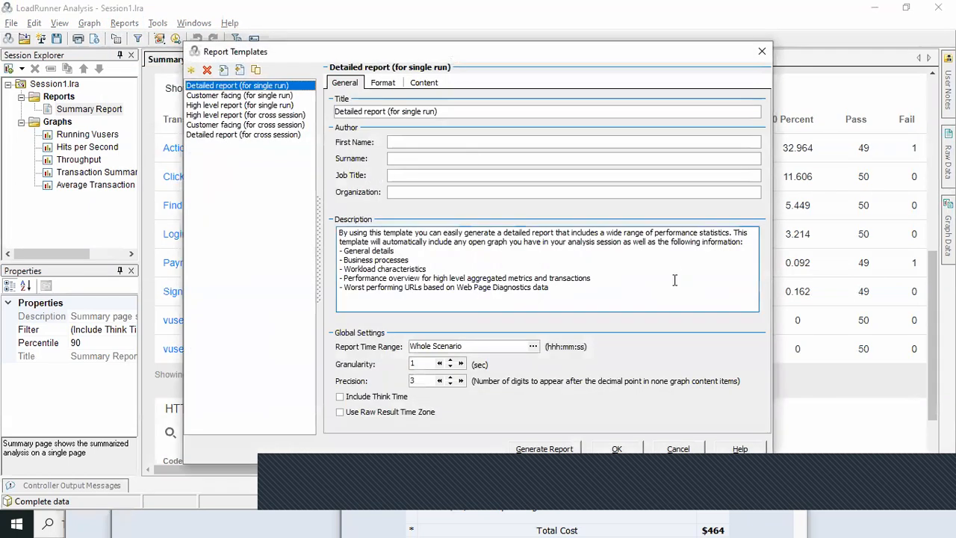
{"action": "left_click", "coordinate": [551, 452]}
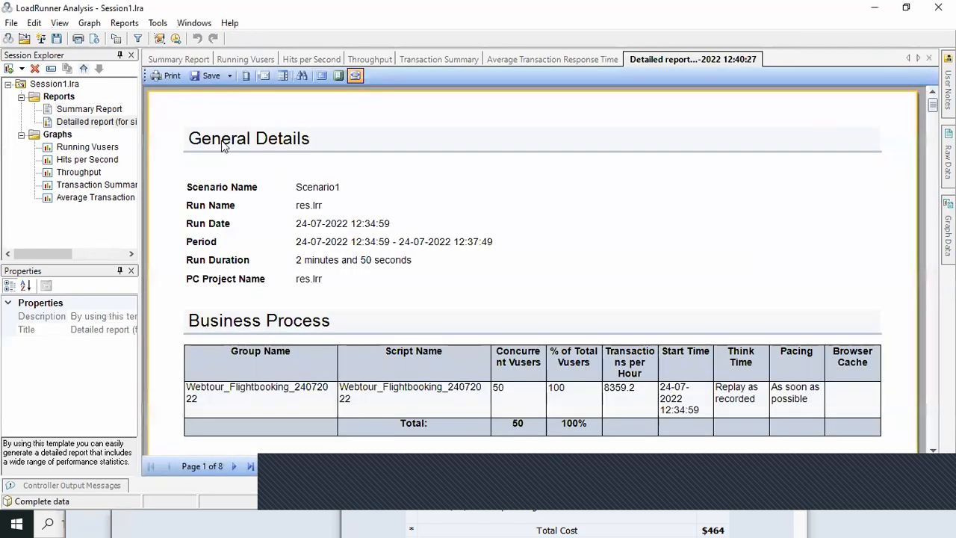
Examine the generated detailed report from its general details to the performance overview and HTTP responses summary.
{"action": "left_click_drag", "start_coordinate": [932, 106], "coordinate": [932, 119]}
{"action": "scroll", "coordinate": [531, 271], "scroll_direction": "down", "scroll_amount": 12}
{"action": "scroll", "coordinate": [532, 270], "scroll_direction": "up", "scroll_amount": 2}
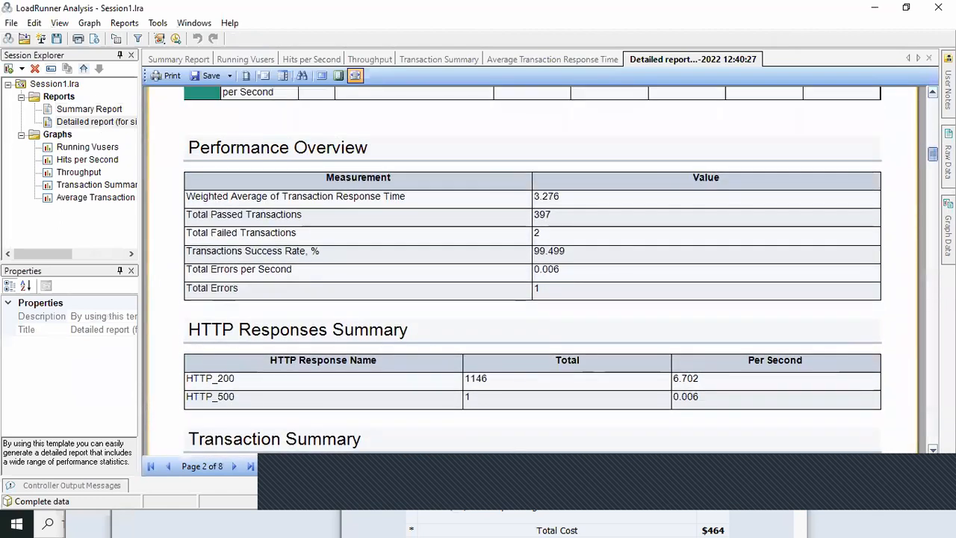
Examine the transaction response times and pass and fail counts in the detailed report's Transaction Summary table.
{"action": "scroll", "coordinate": [532, 270], "scroll_direction": "down", "scroll_amount": 10}
{"action": "scroll", "coordinate": [532, 270], "scroll_direction": "up", "scroll_amount": 2}
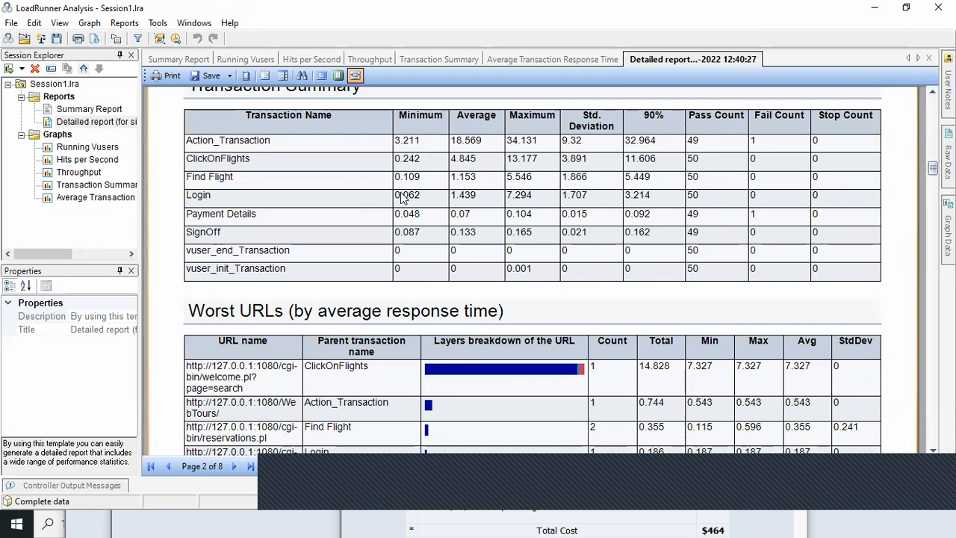
{"action": "scroll", "coordinate": [448, 198], "scroll_direction": "up", "scroll_amount": 1}
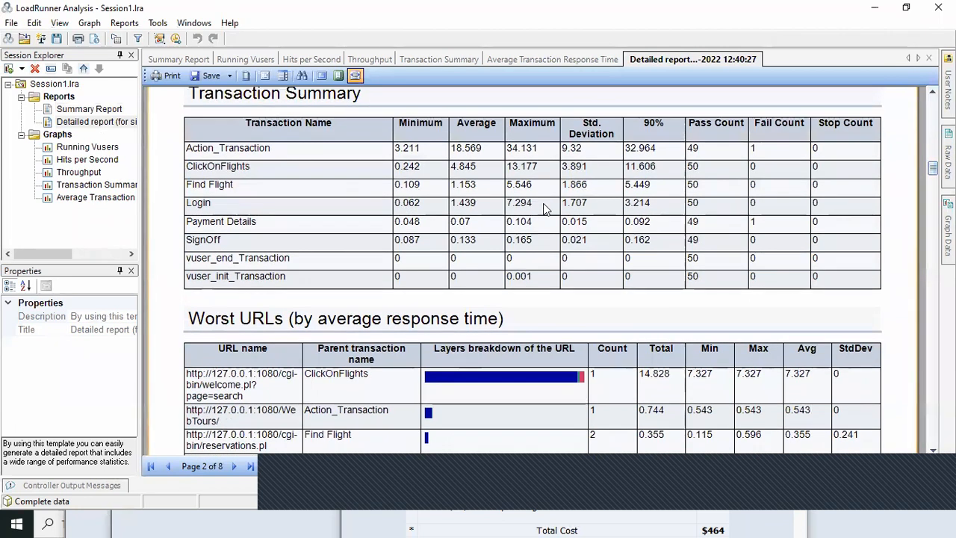
{"action": "scroll", "coordinate": [426, 214], "scroll_direction": "up", "scroll_amount": 1}
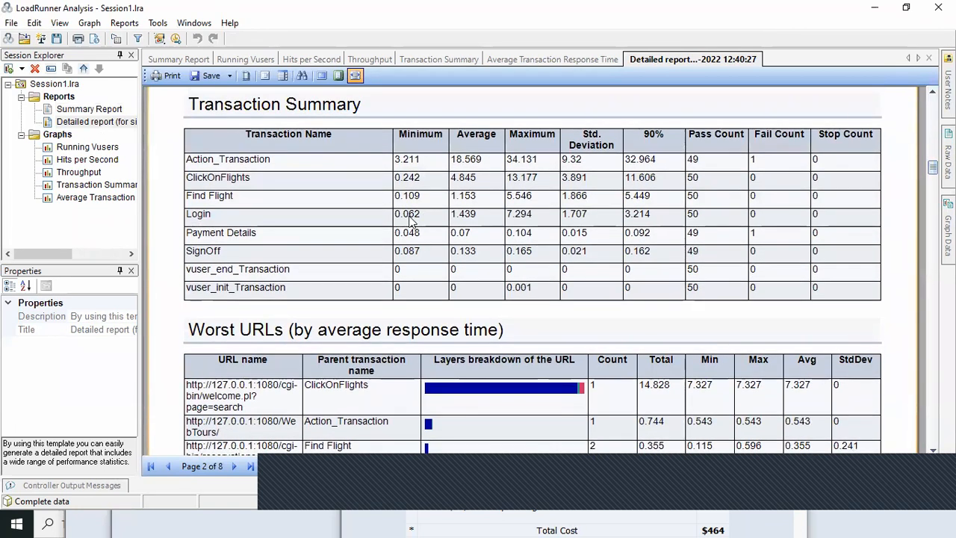
Switch to Book1 in Excel, enter 2 as the Login SLA in cell E12, and select cells E12 to E18.
{"action": "key", "text": "alt+Tab"}
{"action": "key", "text": "alt+Tab"}
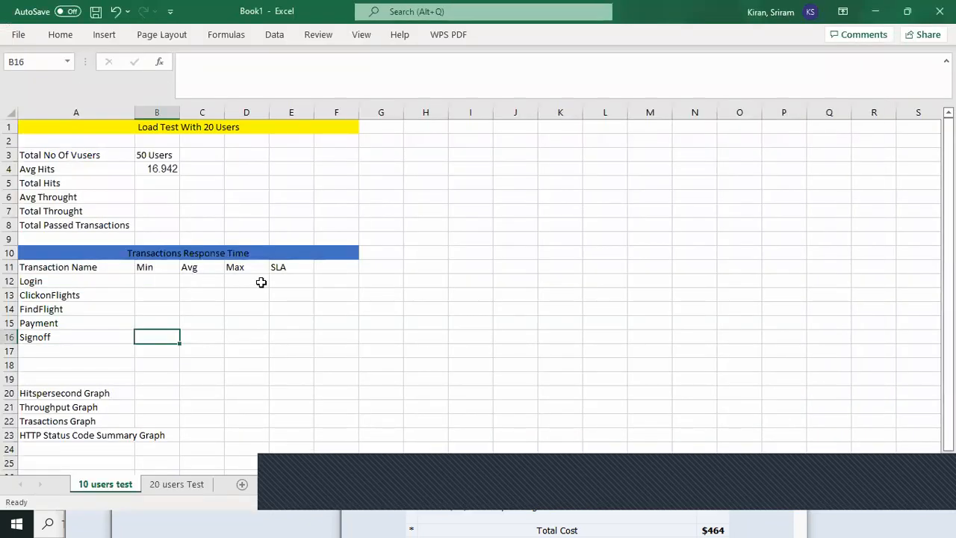
{"action": "left_click", "coordinate": [289, 279]}
{"action": "type", "text": "2"}
{"action": "key", "text": "Return"}
{"action": "left_click_drag", "start_coordinate": [301, 279], "coordinate": [296, 360]}
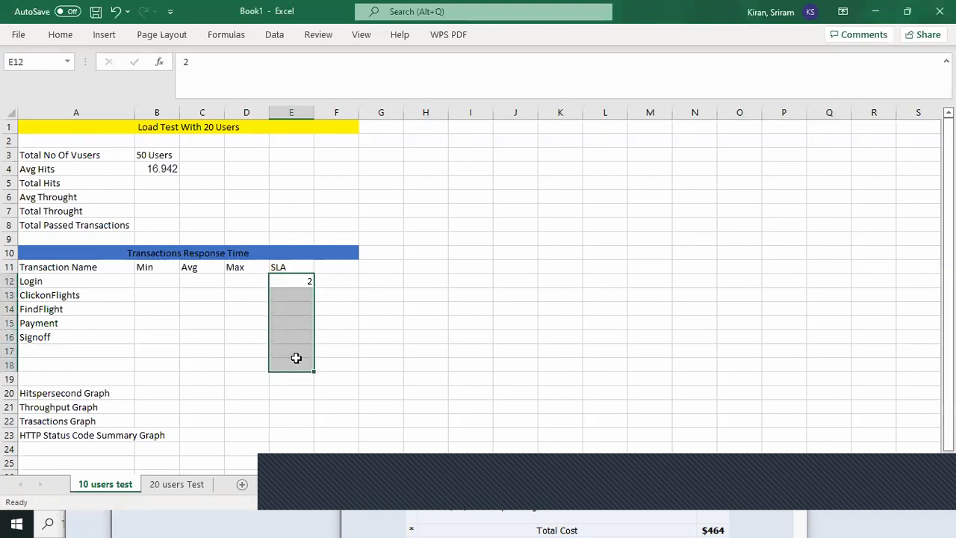
Switch to LoadRunner Analysis and review the Running Vusers, Hits per Second, Throughput, Transaction Summary and Average Transaction Response Time graphs.
{"action": "key", "text": "alt+Tab"}
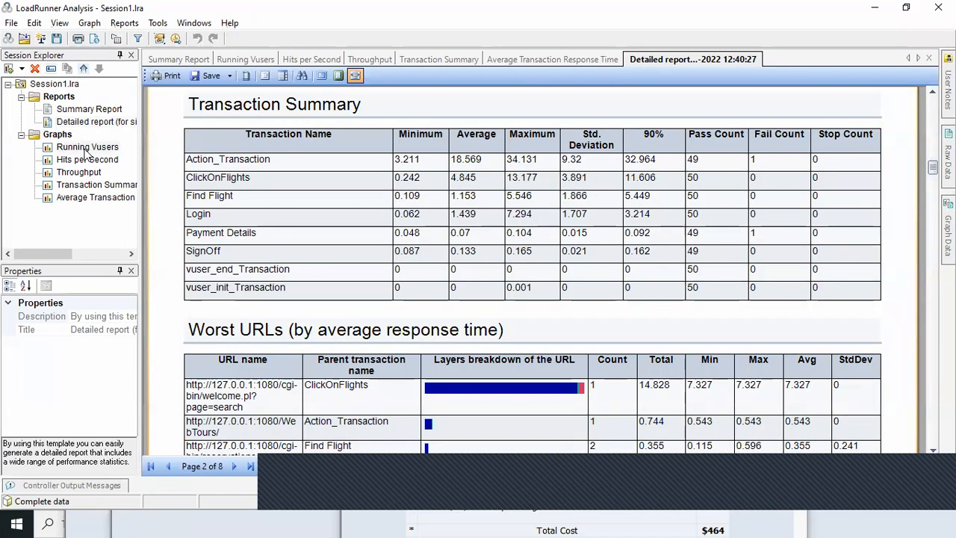
{"action": "left_click", "coordinate": [88, 148]}
{"action": "left_click", "coordinate": [87, 162]}
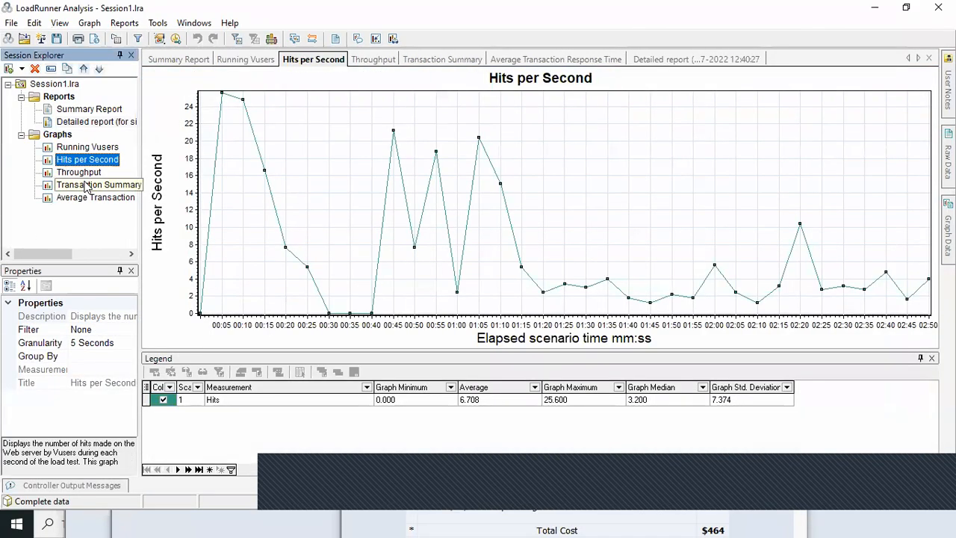
{"action": "left_click", "coordinate": [86, 173]}
{"action": "left_click", "coordinate": [77, 185]}
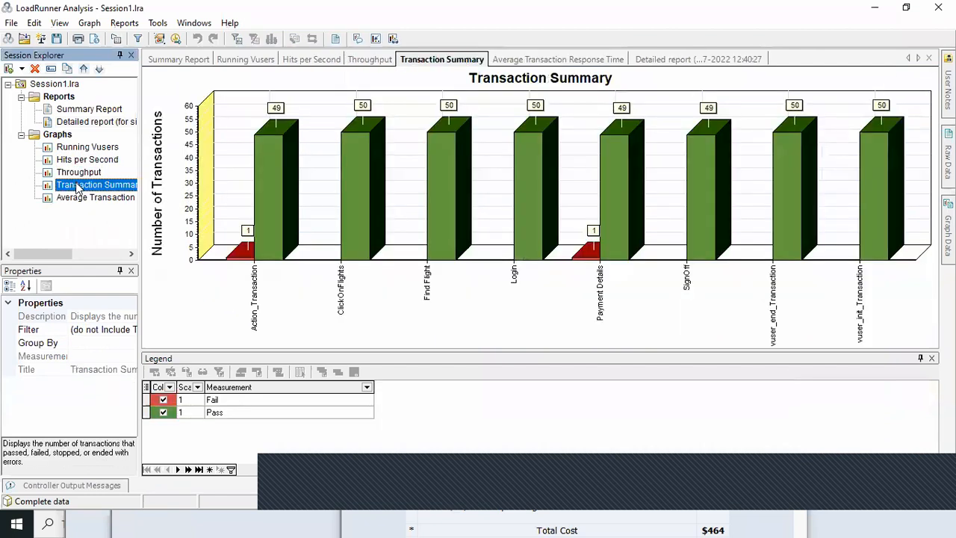
{"action": "left_click", "coordinate": [82, 198]}
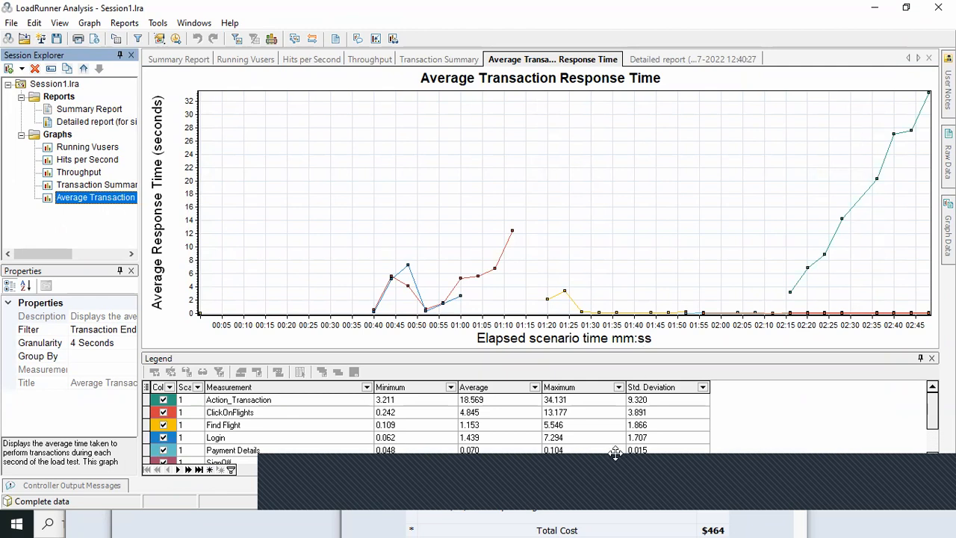
{"action": "left_click", "coordinate": [472, 486]}
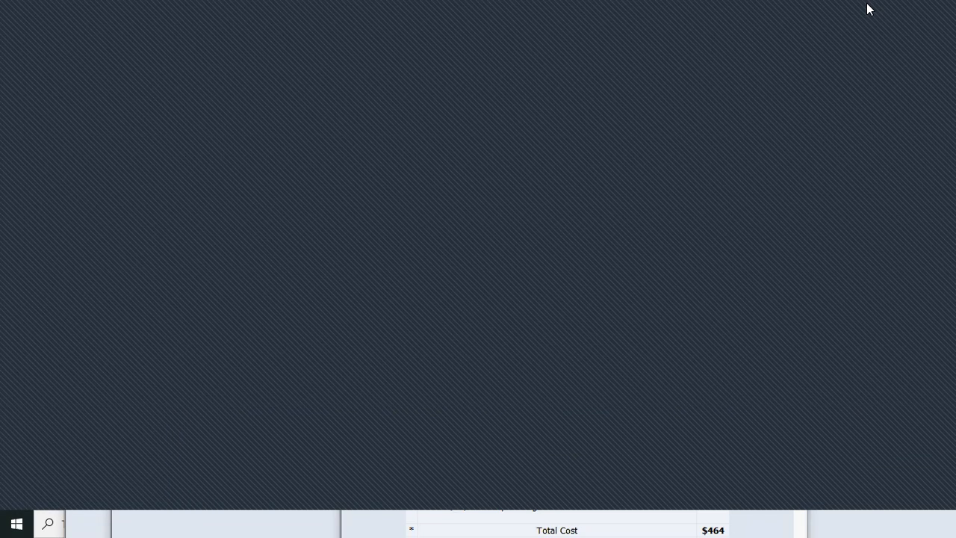
{"action": "left_click", "coordinate": [868, 6]}
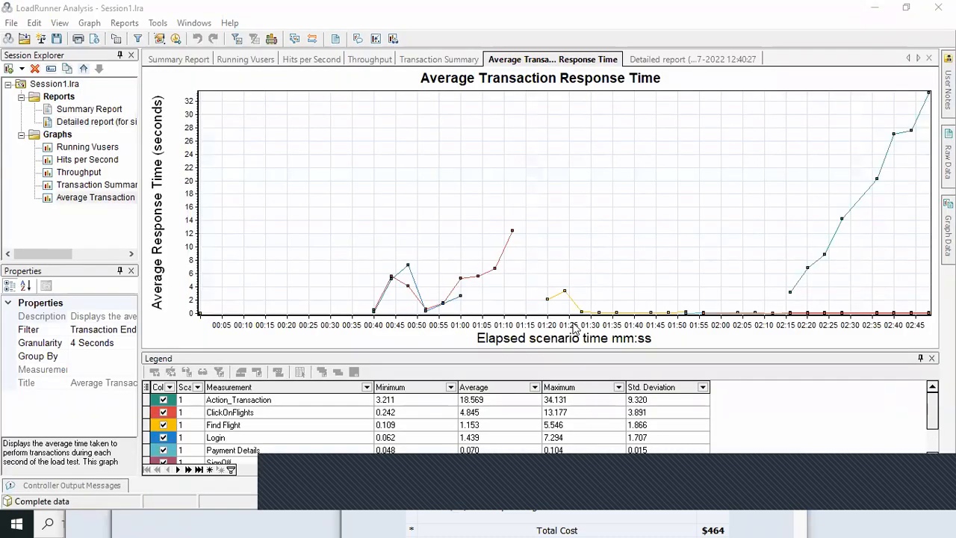